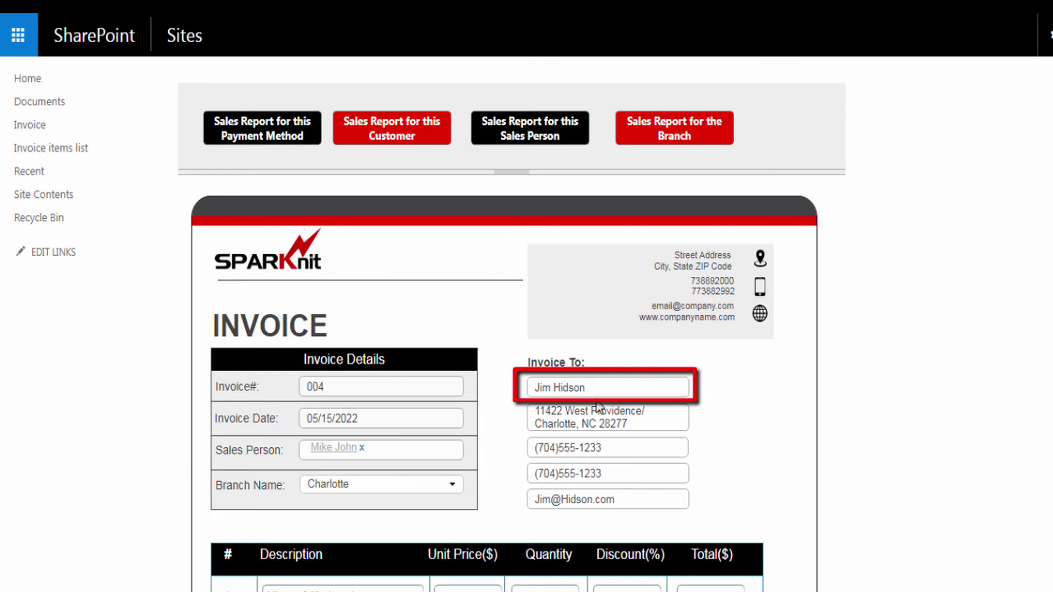
- Go to the Sales site's Invoice list, which has no invoices yet
click(389, 137)
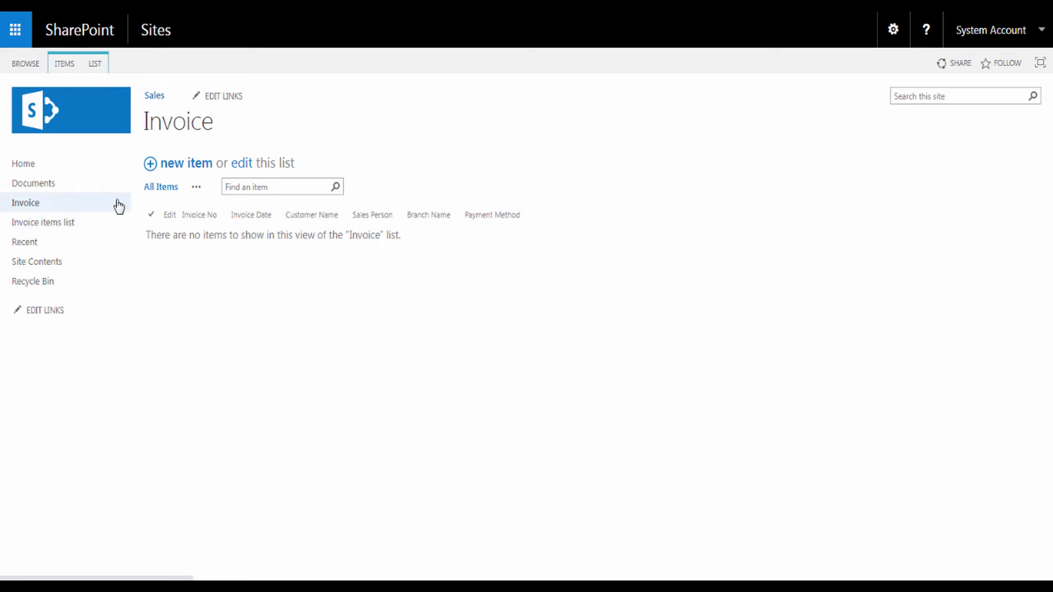
- Confirm the Invoice items list is empty, return to Invoice, and show the LIST ribbon commands
click(63, 223)
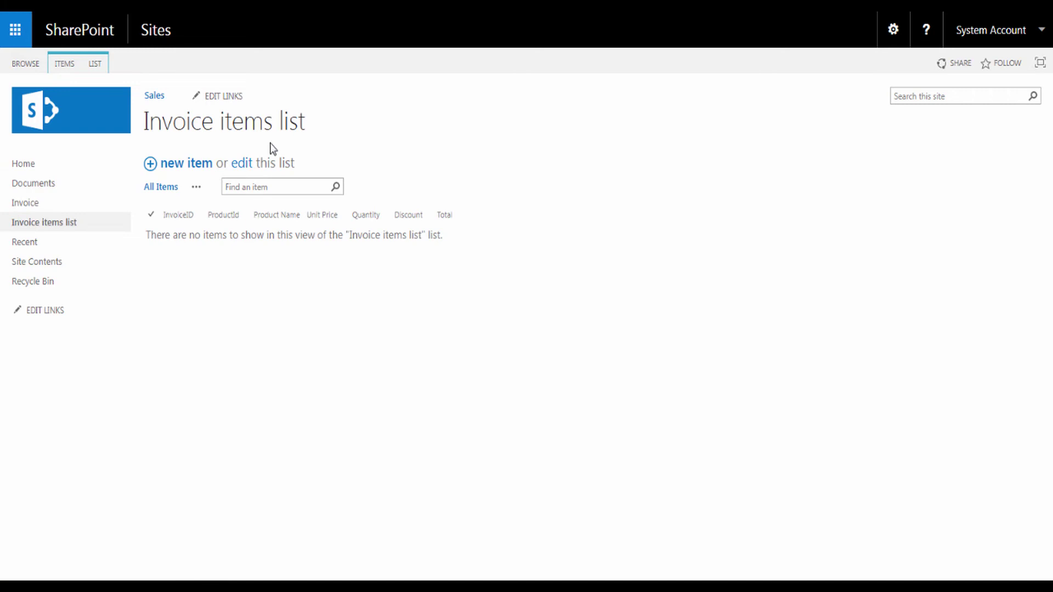
click(48, 206)
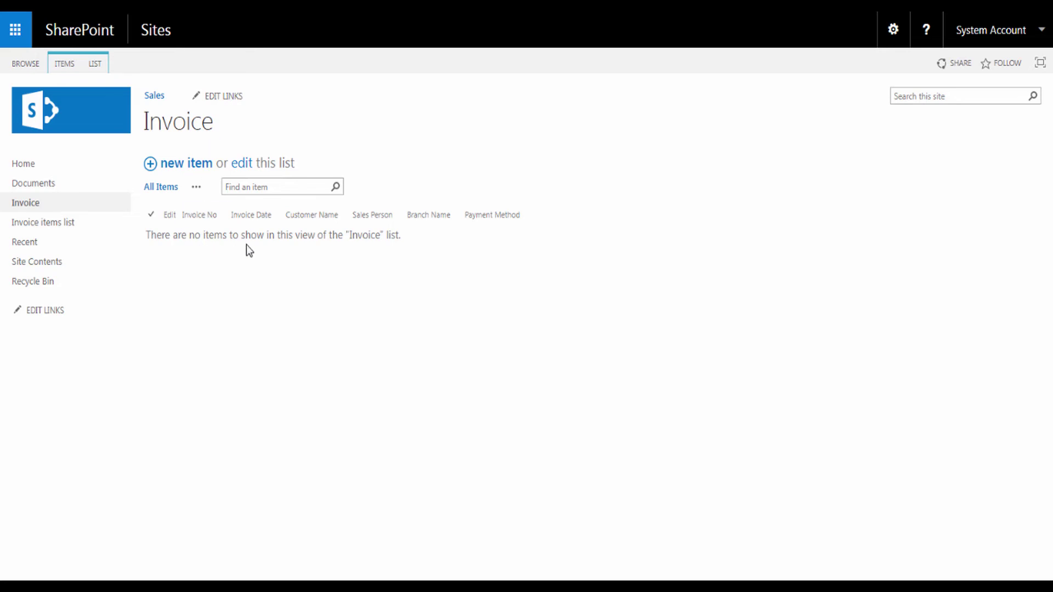
click(96, 64)
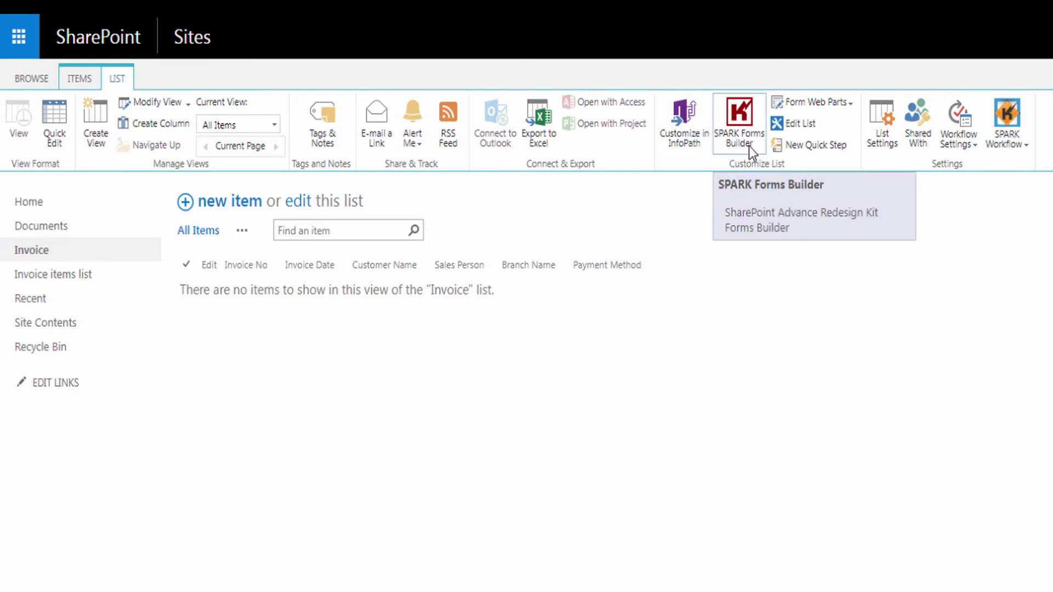
- Launch SPARK Forms Builder and add a layout splitter and framed invoice panel to the canvas
click(744, 117)
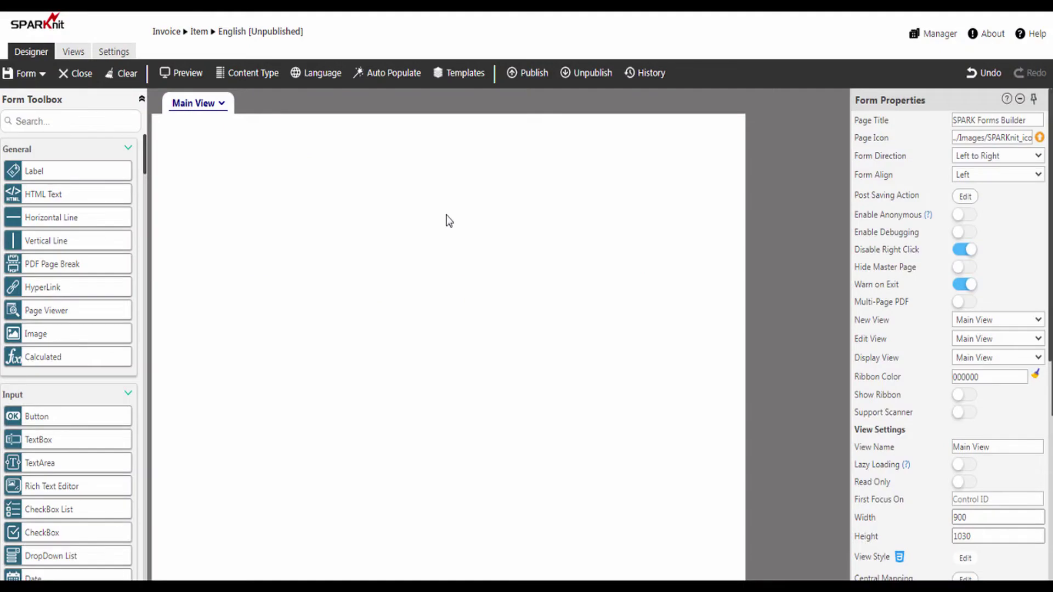
drag(144, 164, 143, 227)
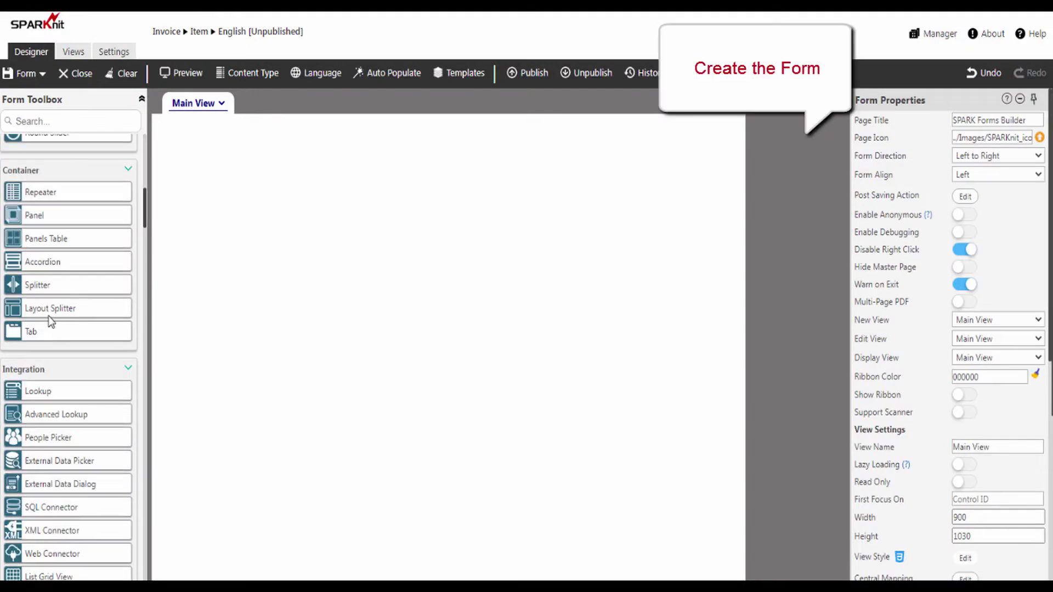
drag(44, 314, 285, 247)
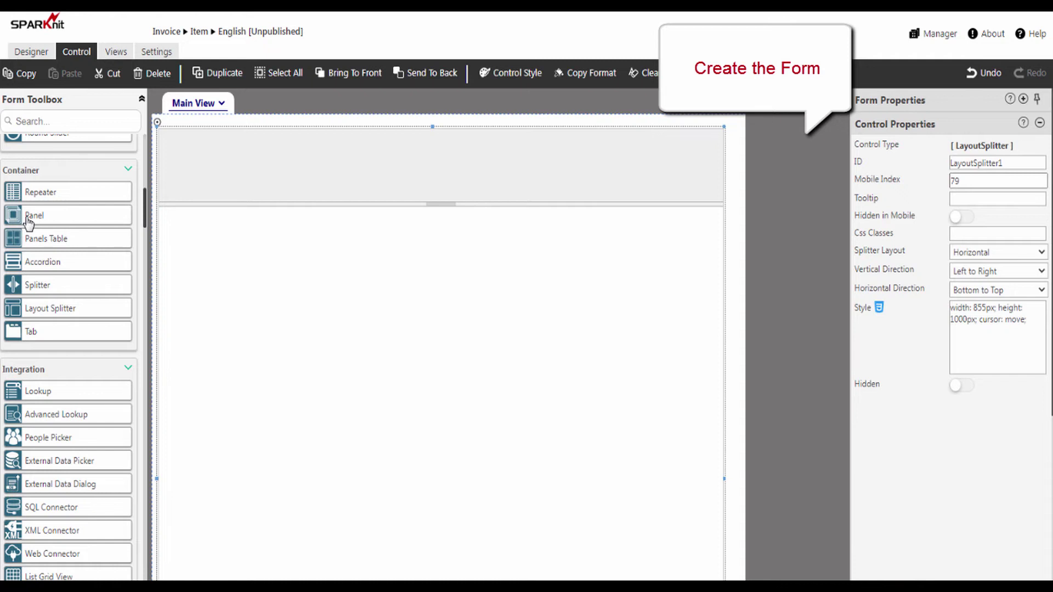
drag(28, 221, 355, 313)
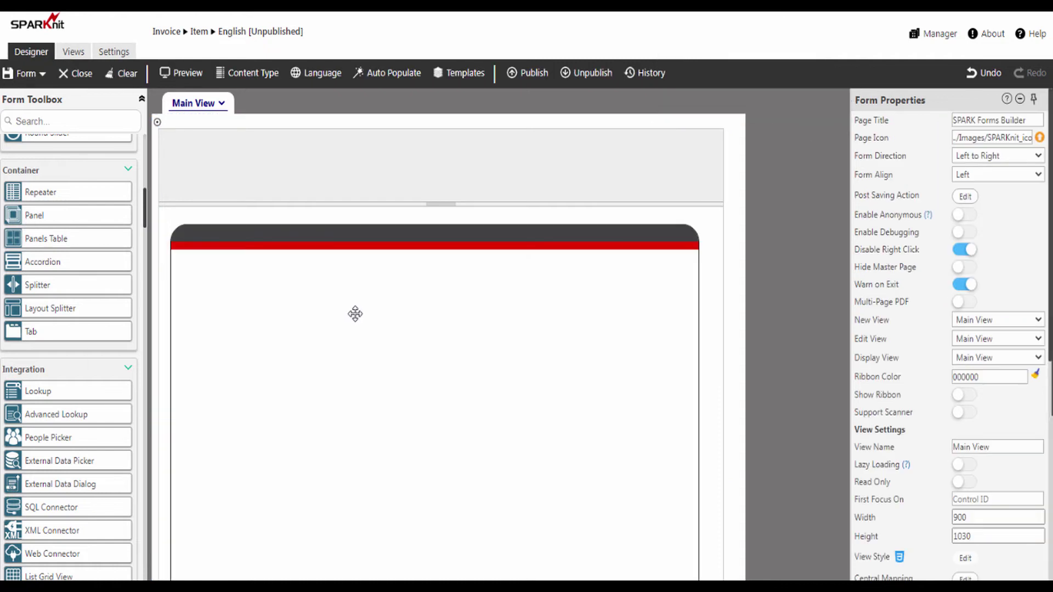
drag(142, 227, 143, 159)
- Add the company logo, divider line, INVOICE title, contact panel and Invoice Details panel
drag(33, 333, 236, 266)
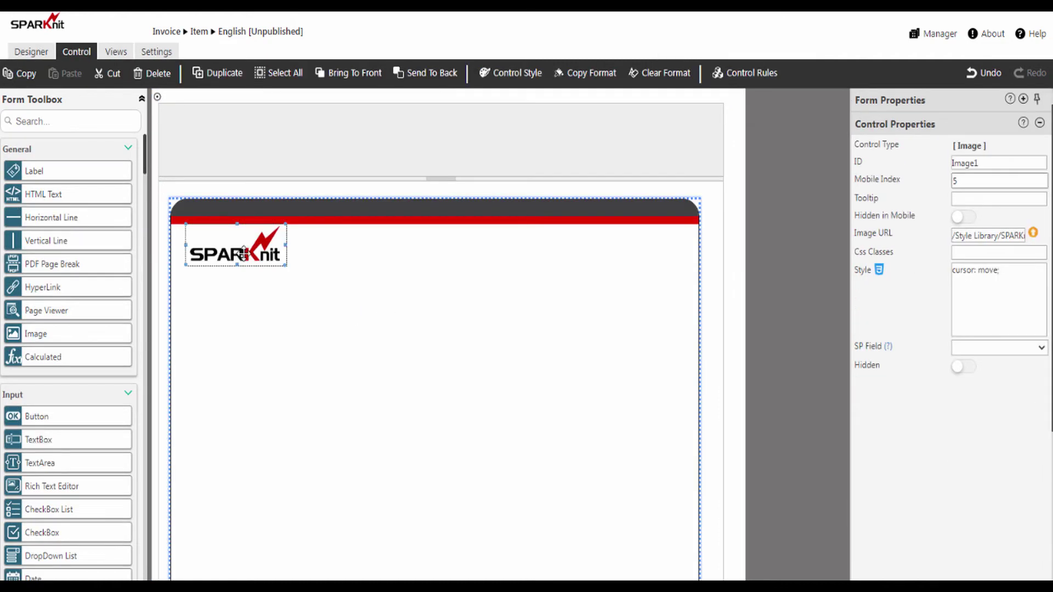
drag(42, 225, 349, 297)
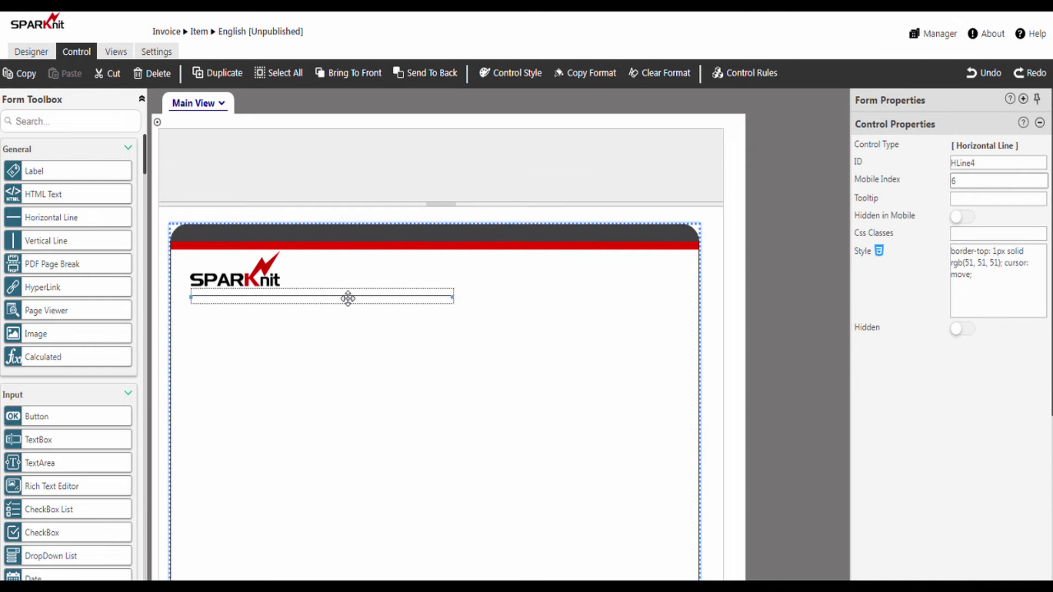
drag(24, 176, 243, 331)
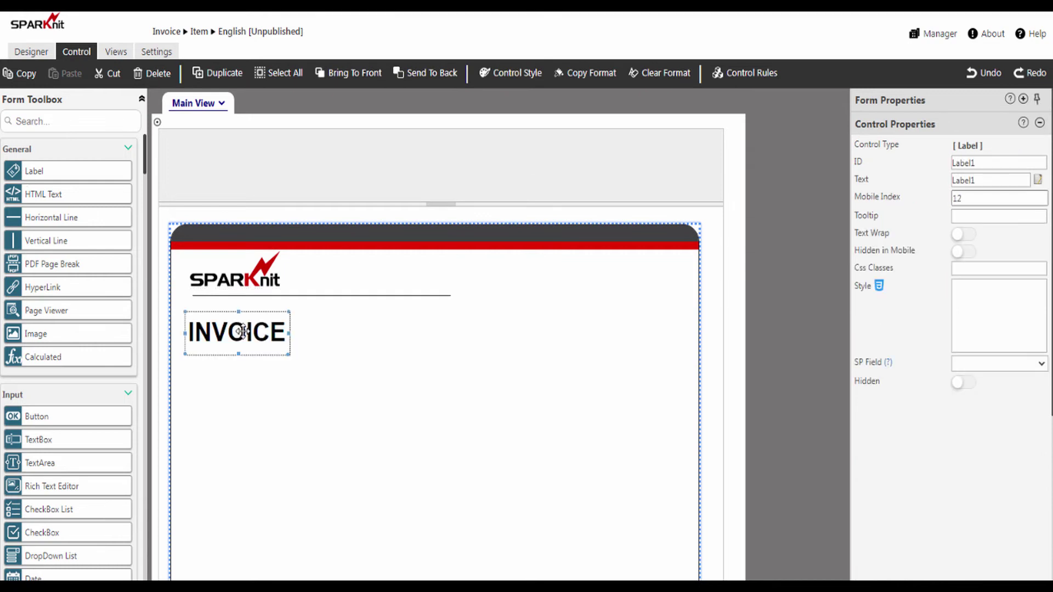
drag(144, 163, 146, 214)
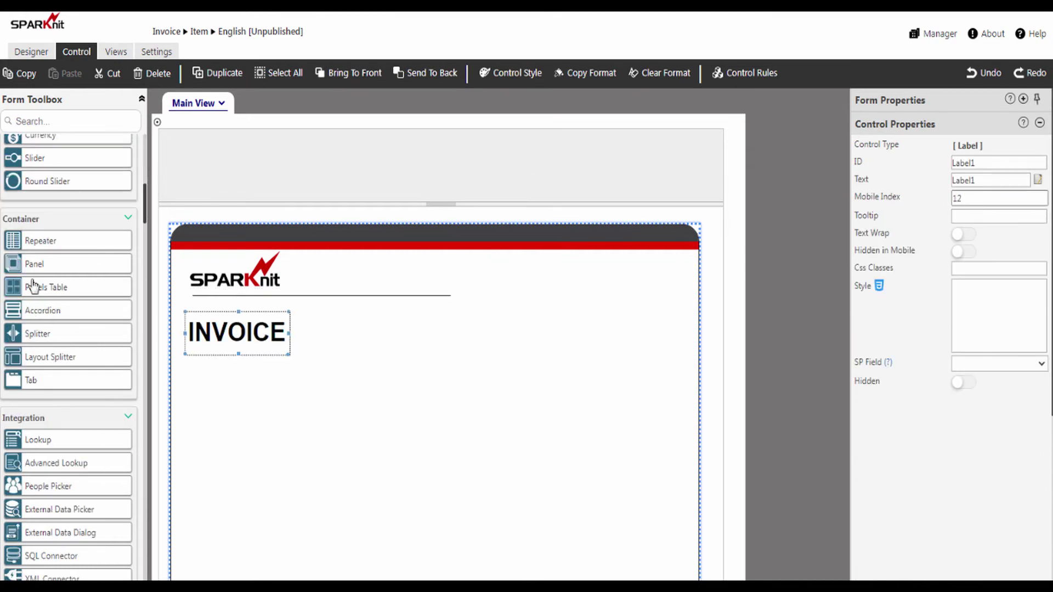
drag(33, 269, 524, 310)
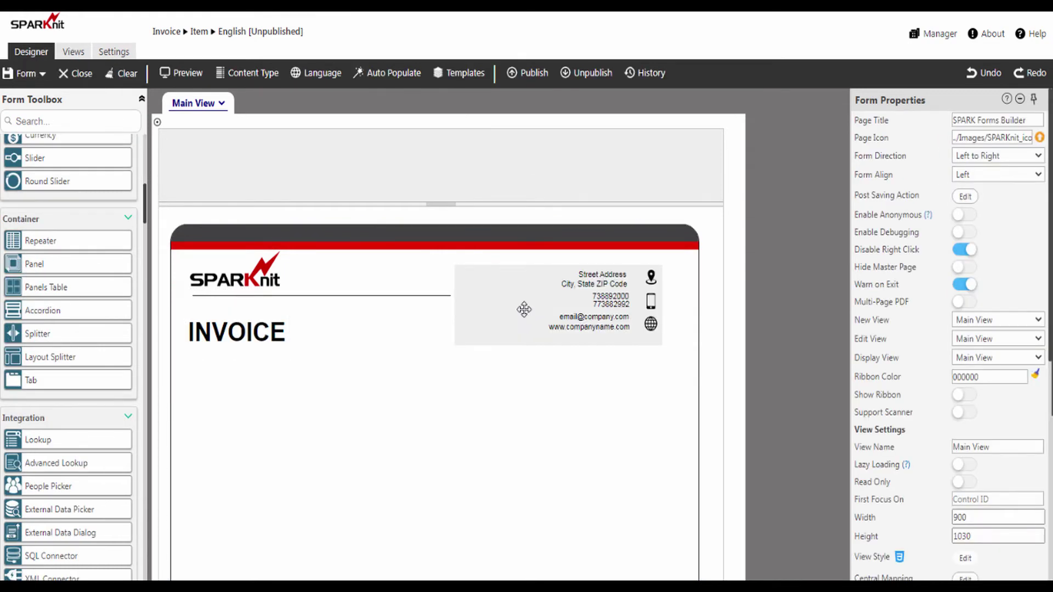
drag(33, 266, 279, 430)
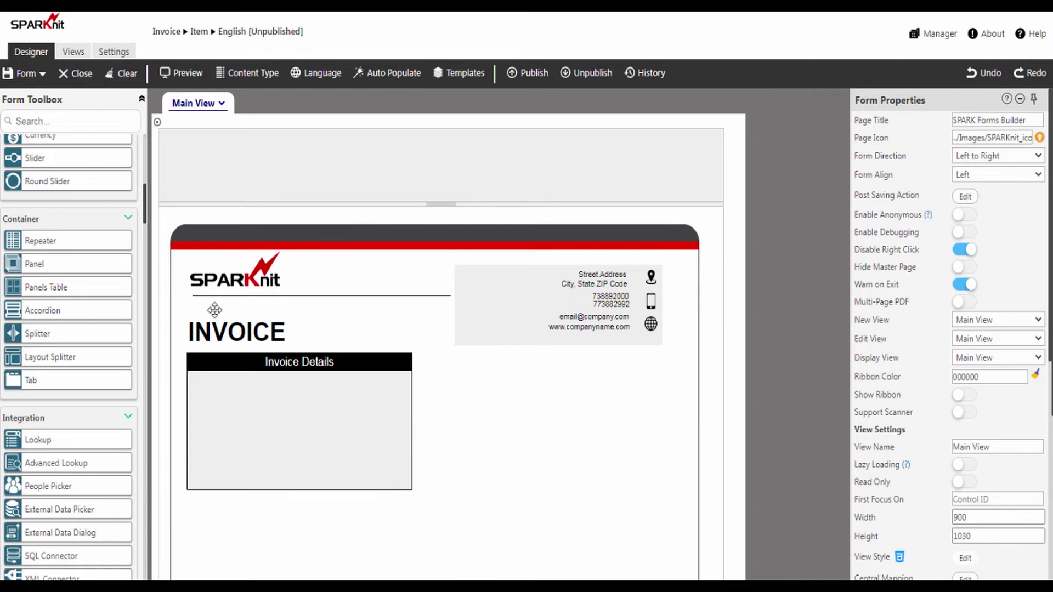
scroll(82, 285, down, 10)
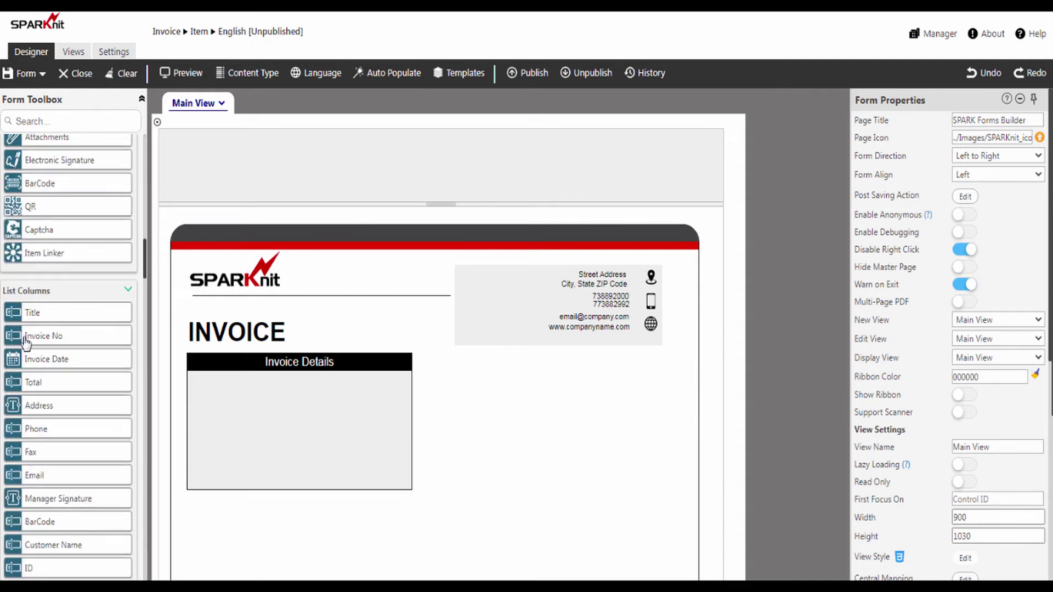
- Add the Invoice No field to Invoice Details and a Payment Method dropdown
drag(26, 343, 77, 365)
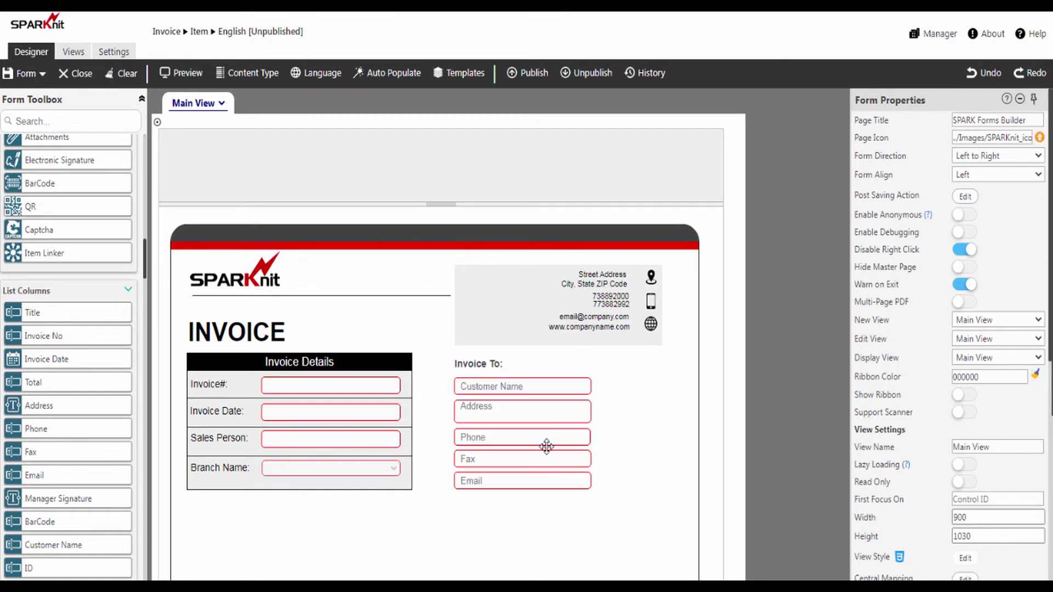
scroll(311, 343, down, 5)
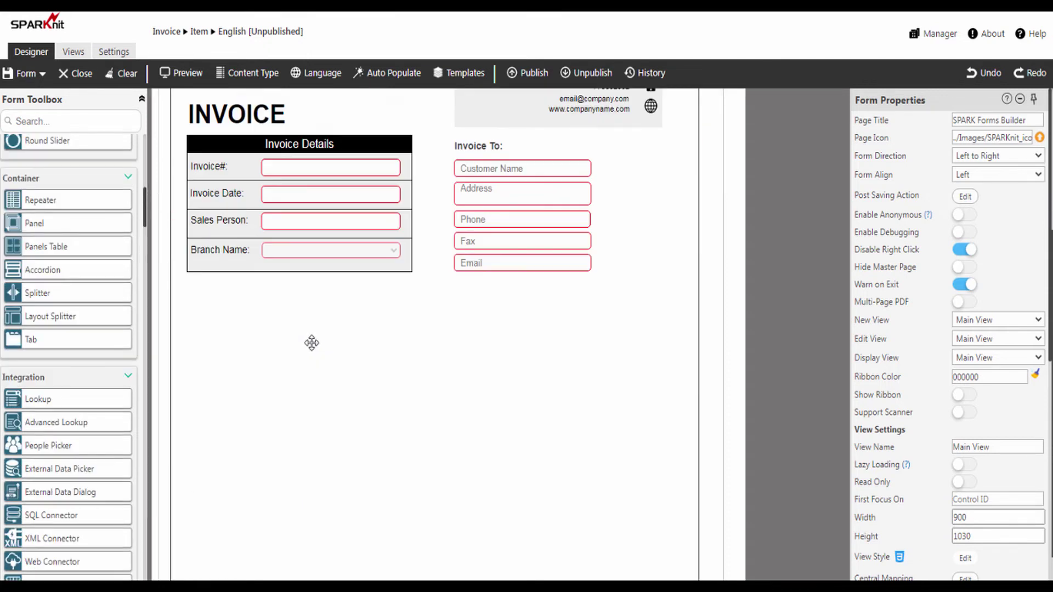
scroll(78, 402, down, 10)
drag(44, 429, 308, 353)
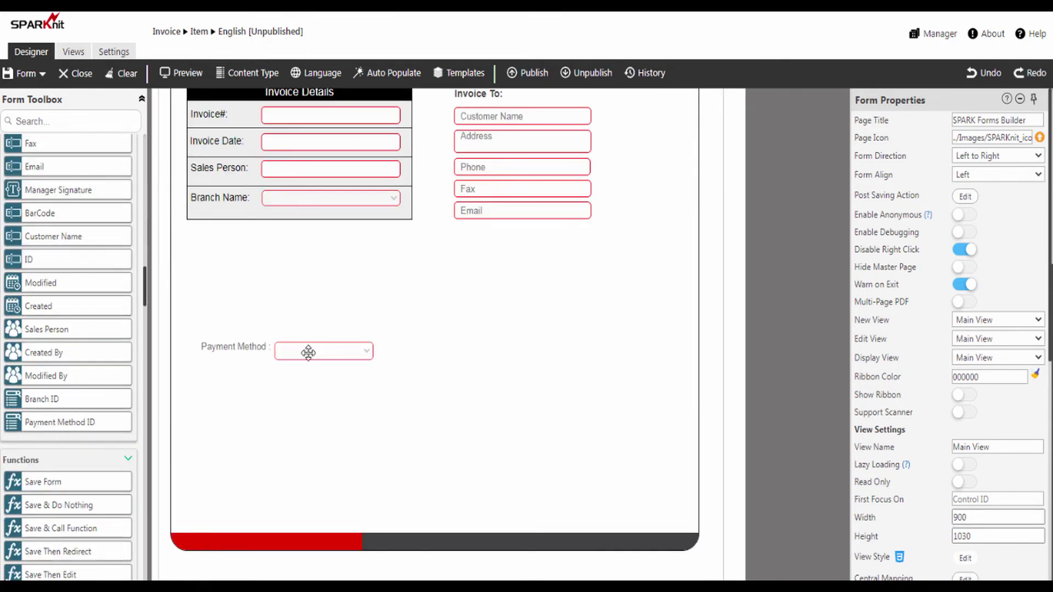
scroll(63, 160, up, 10)
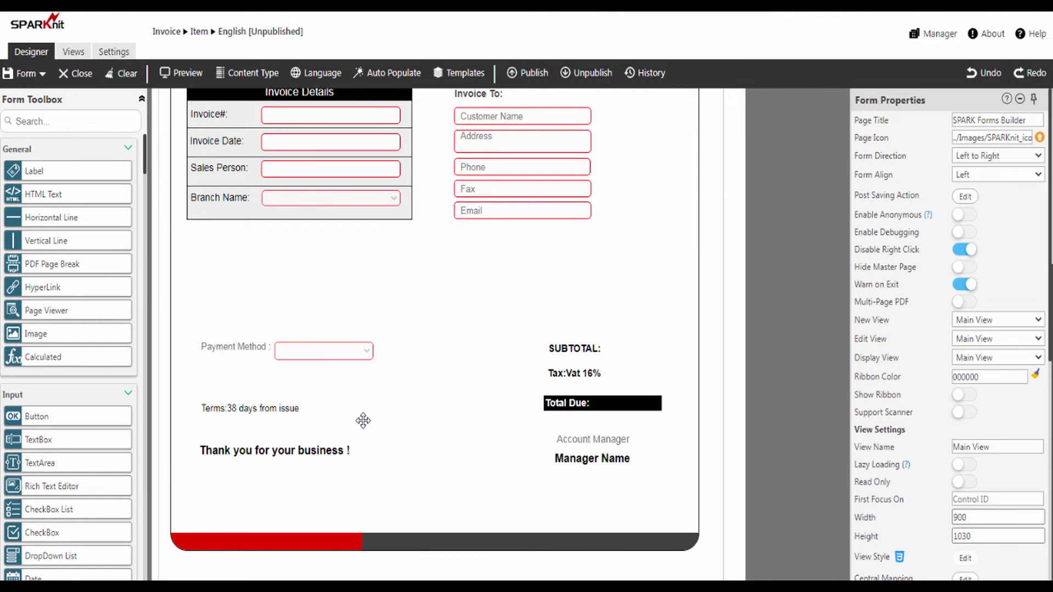
scroll(38, 206, down, 10)
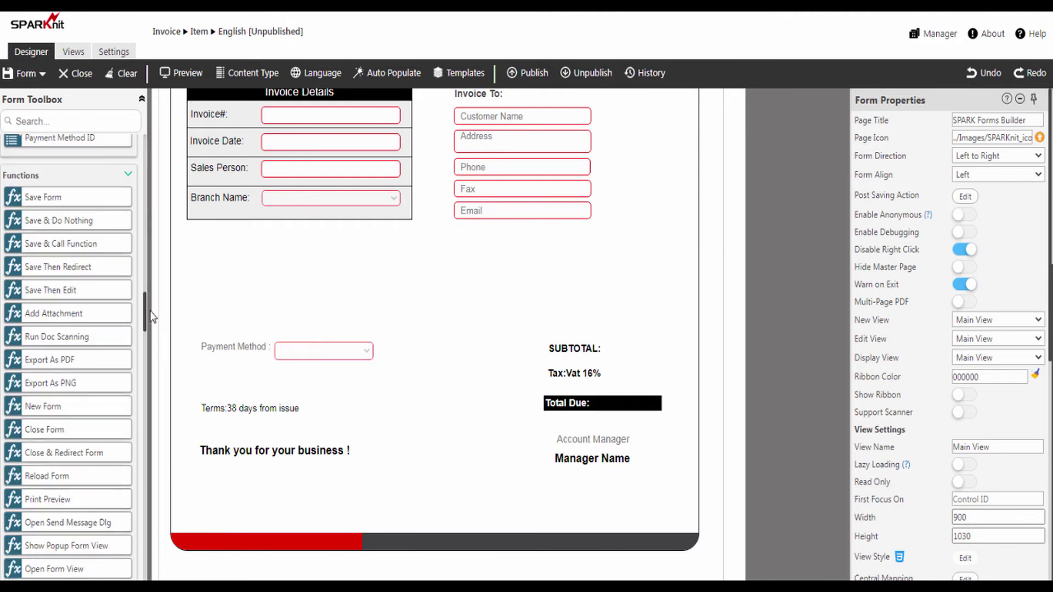
- Add a Submit button, barcode box, signature box and a line-item repeater below Invoice Details
drag(34, 205, 239, 497)
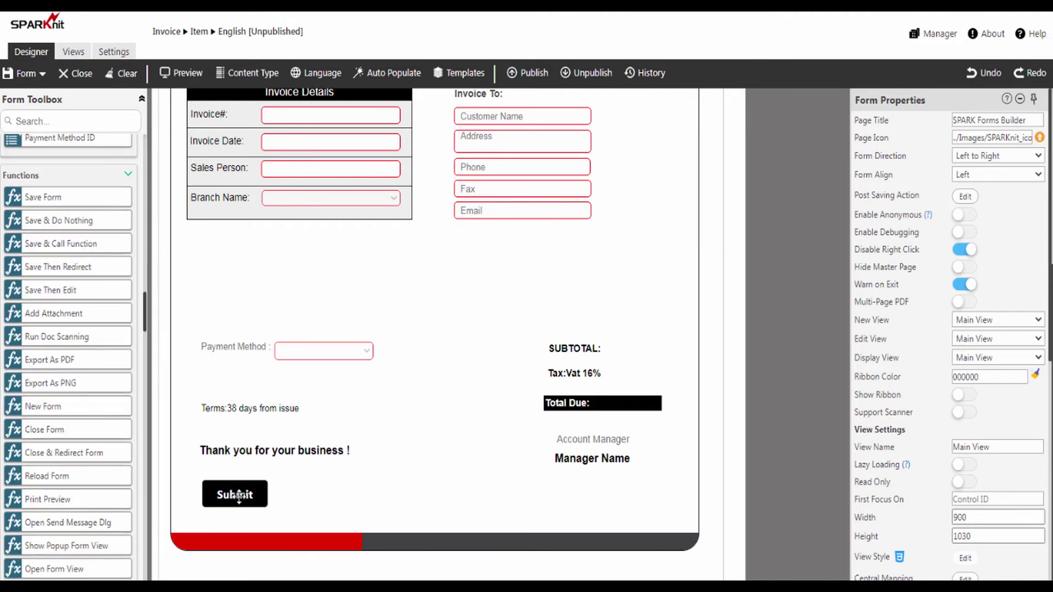
drag(144, 327, 142, 261)
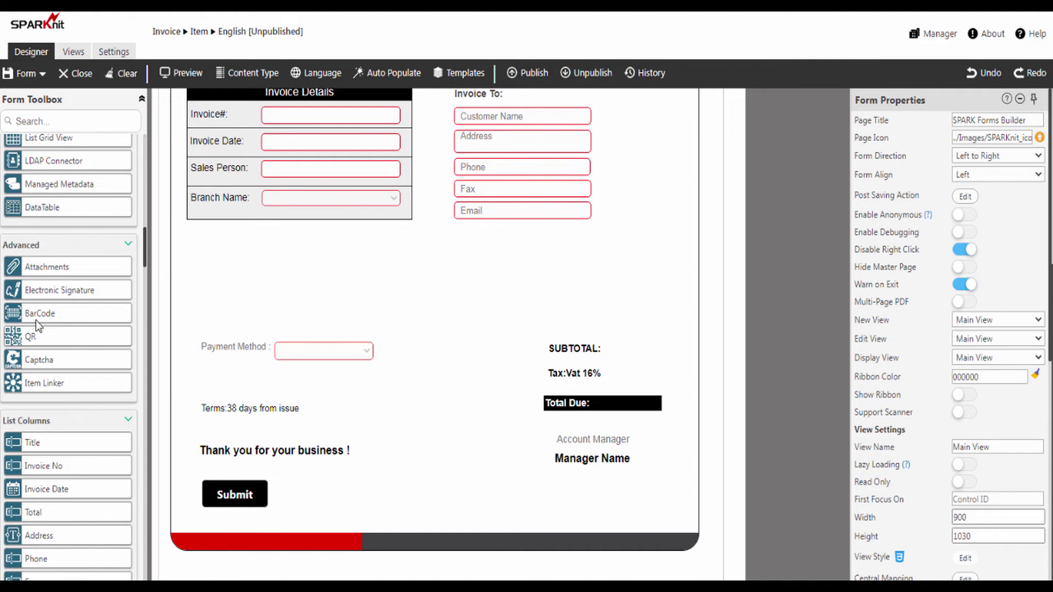
drag(37, 320, 433, 497)
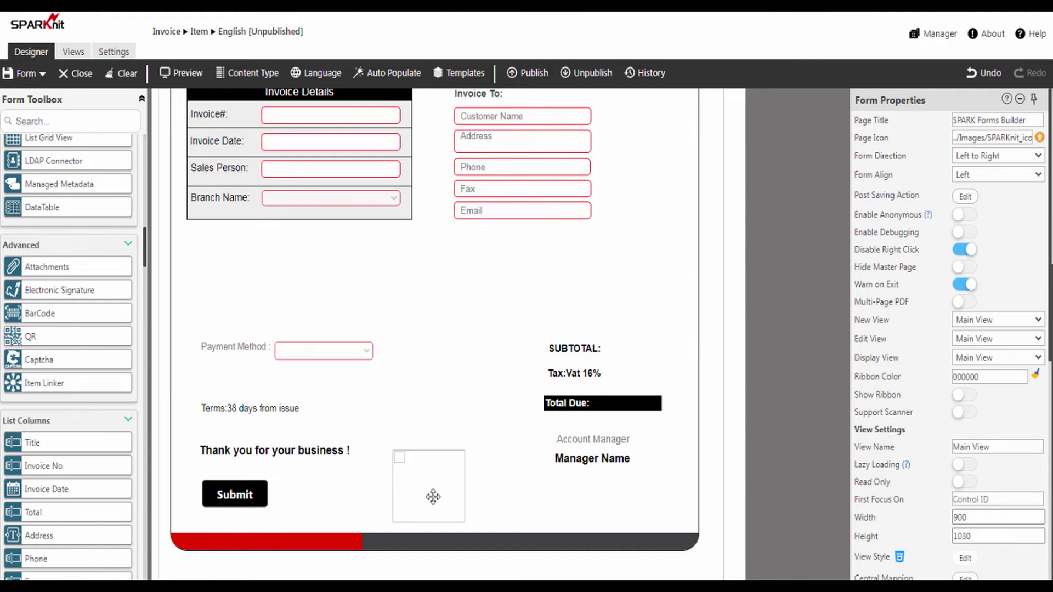
drag(50, 297, 590, 501)
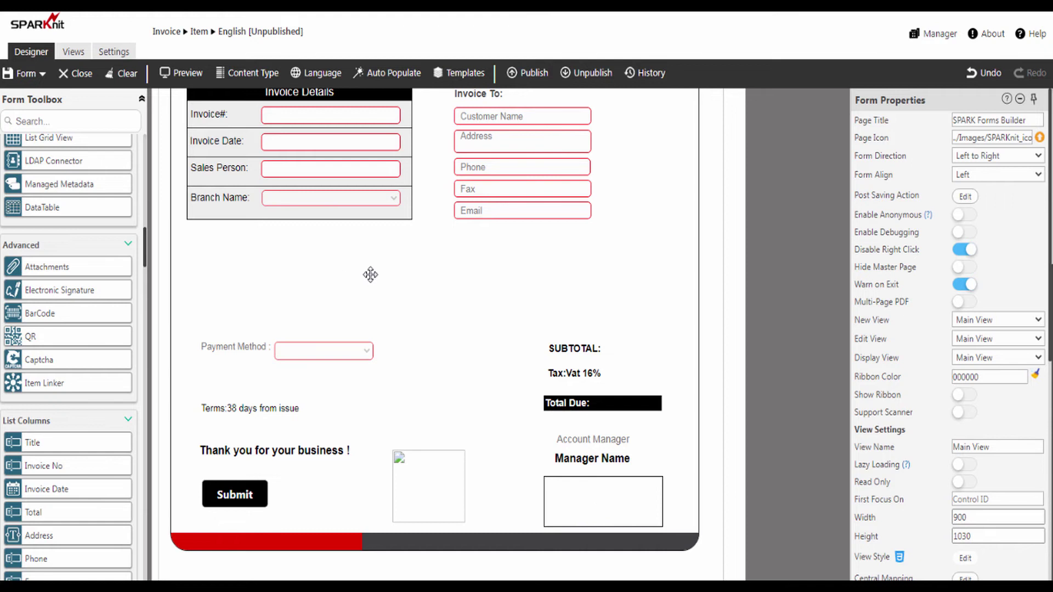
drag(144, 251, 142, 213)
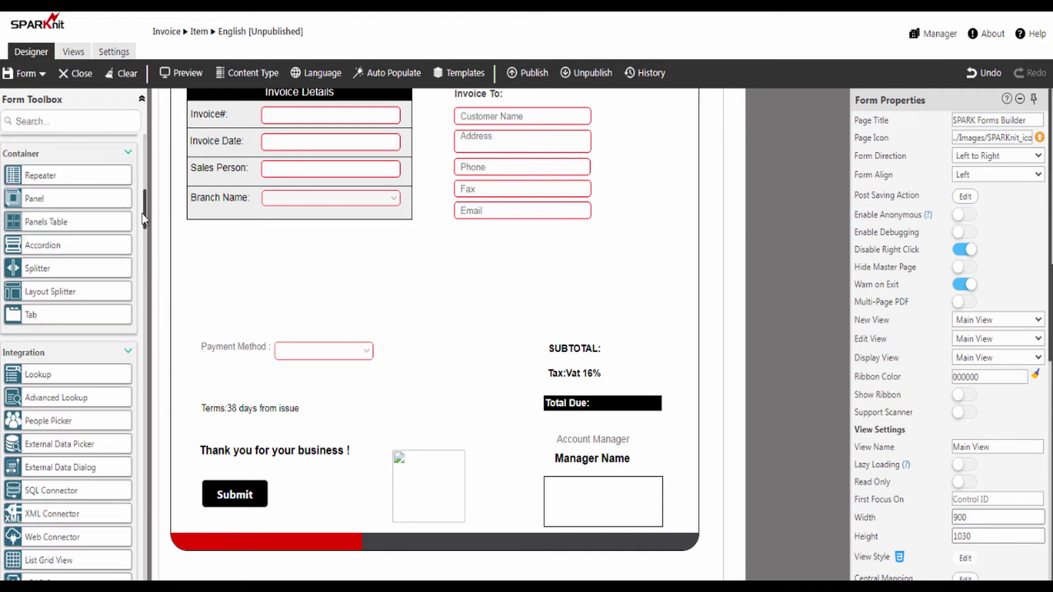
drag(36, 176, 235, 241)
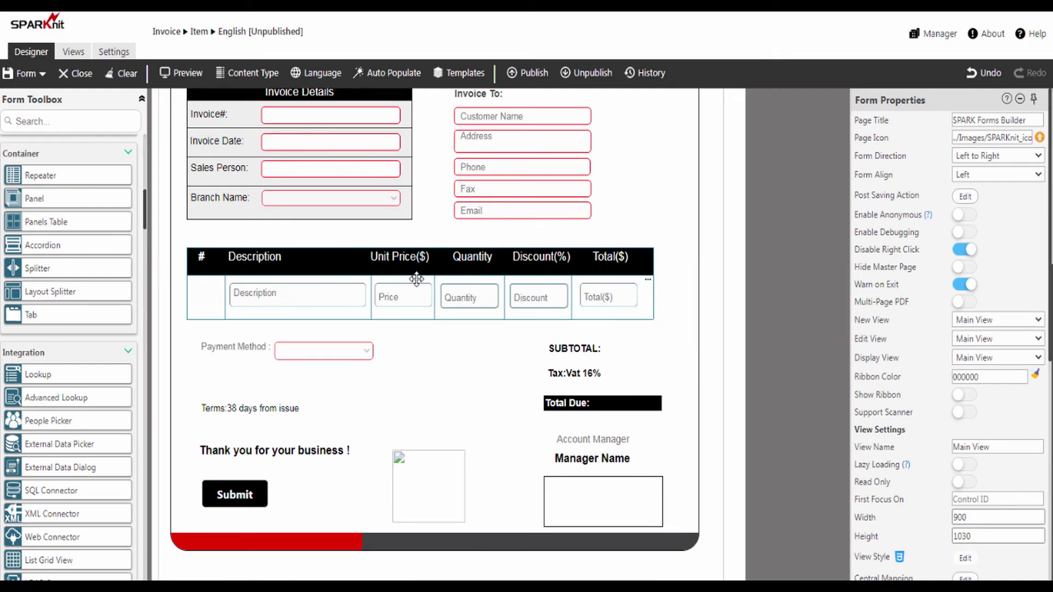
- Map the line-item repeater to the Invoice items list, joined on InvoiceID
click(416, 279)
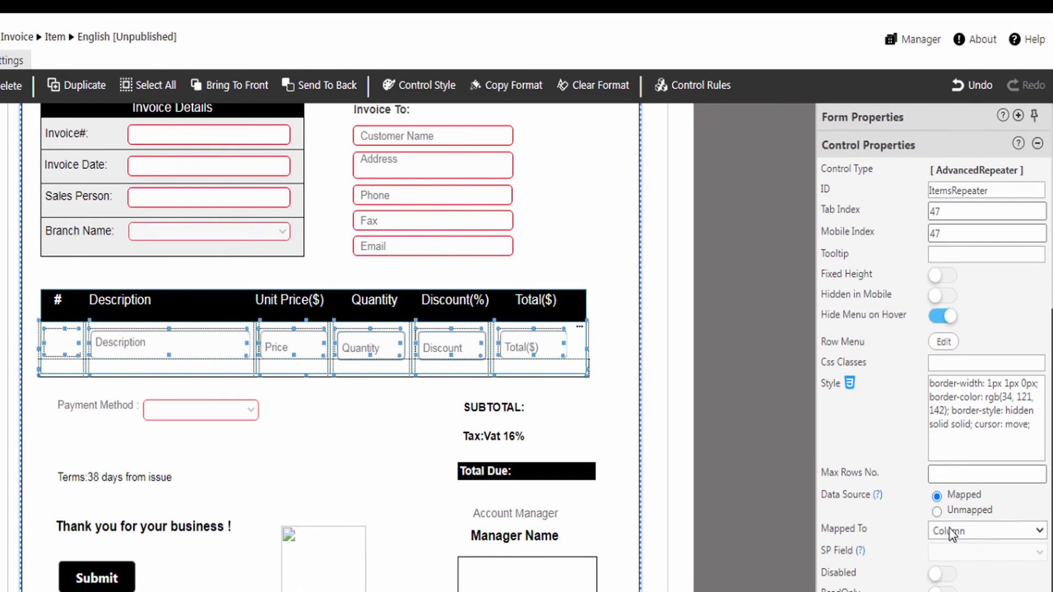
click(951, 531)
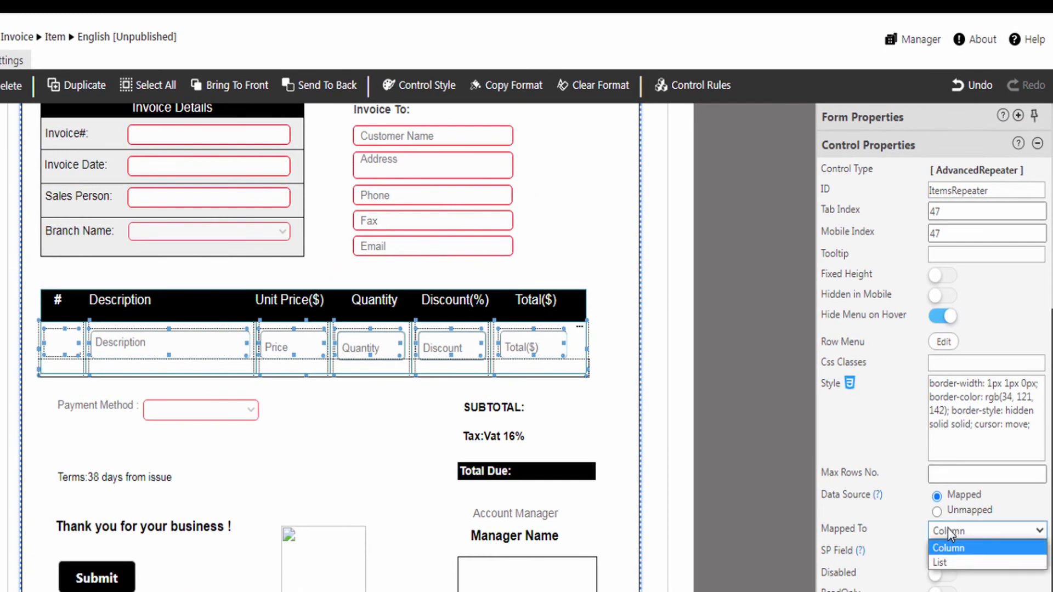
click(946, 561)
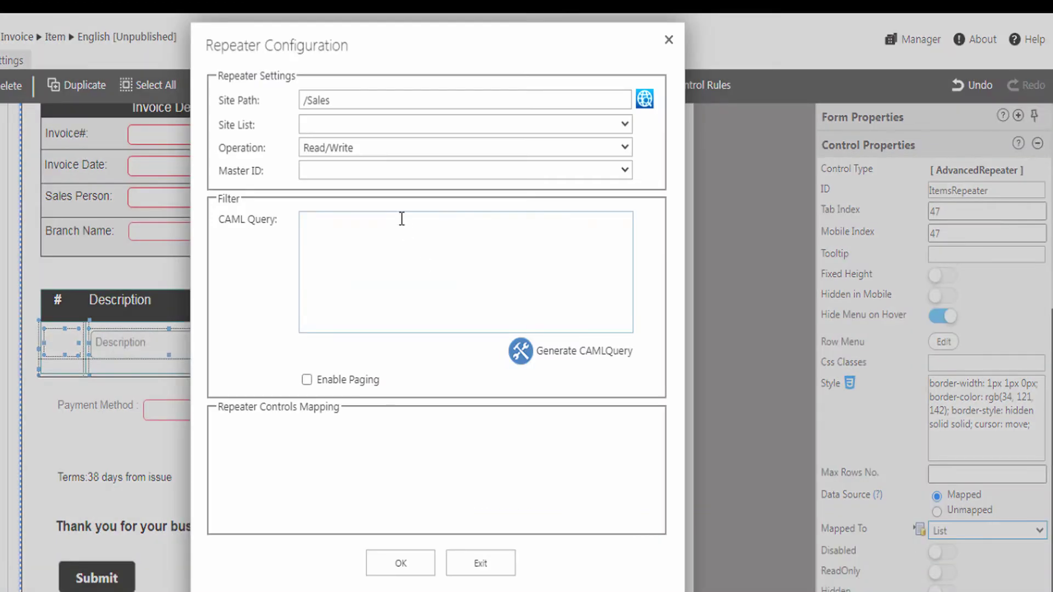
click(353, 125)
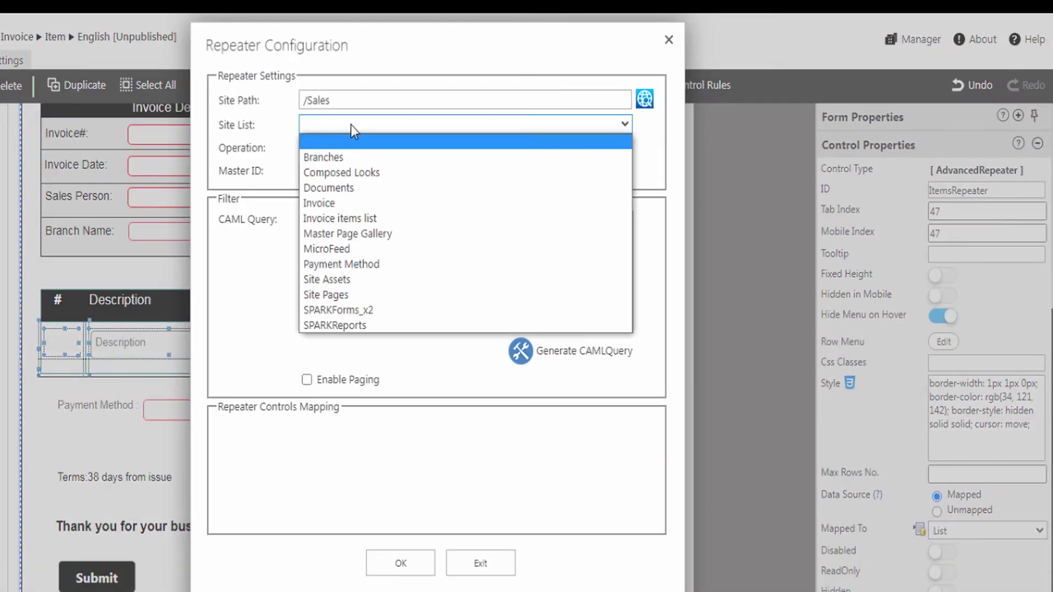
click(340, 218)
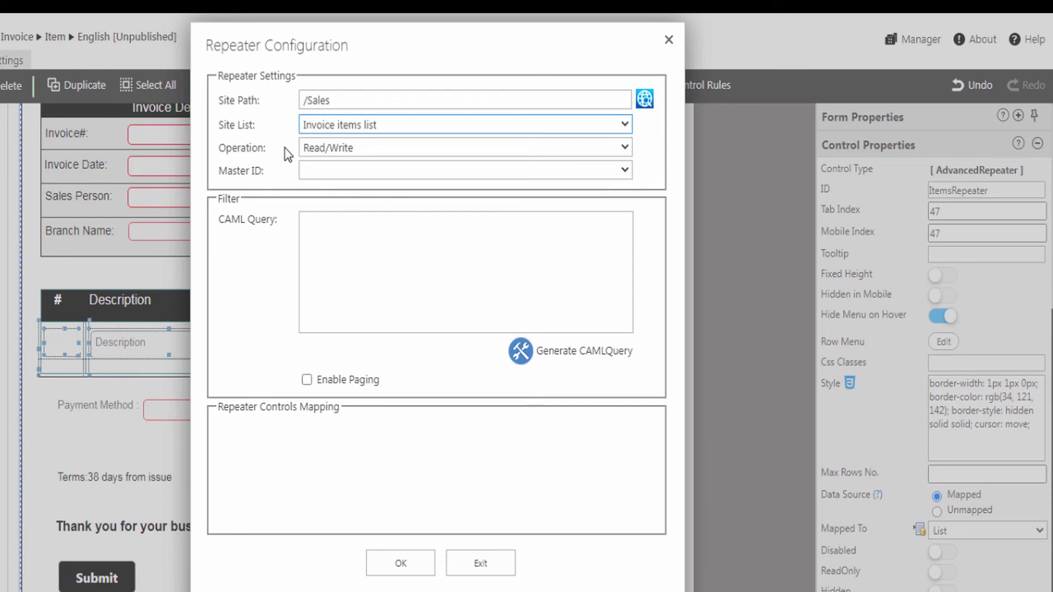
click(326, 170)
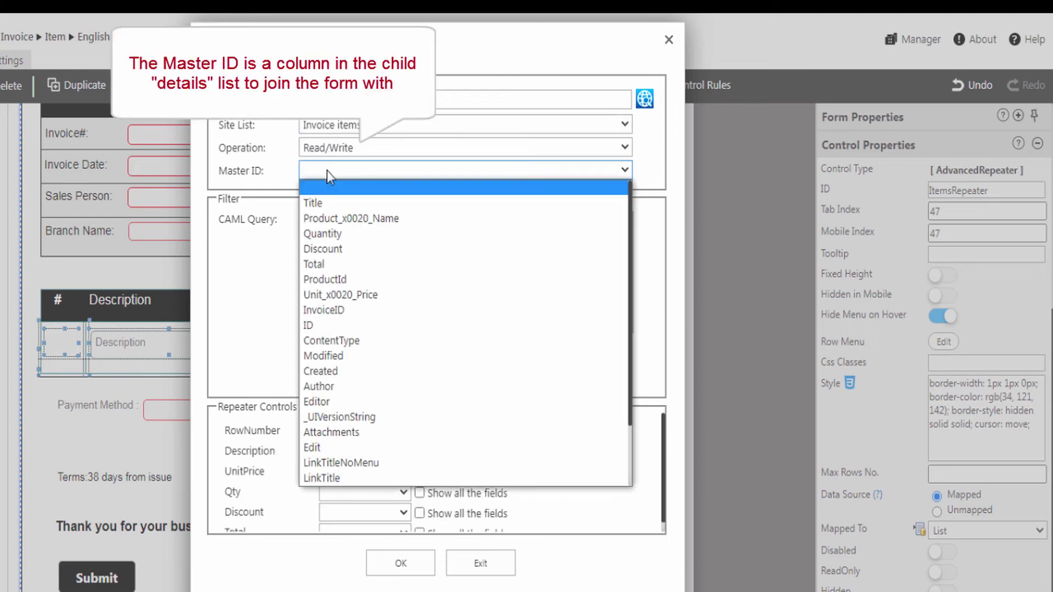
click(340, 310)
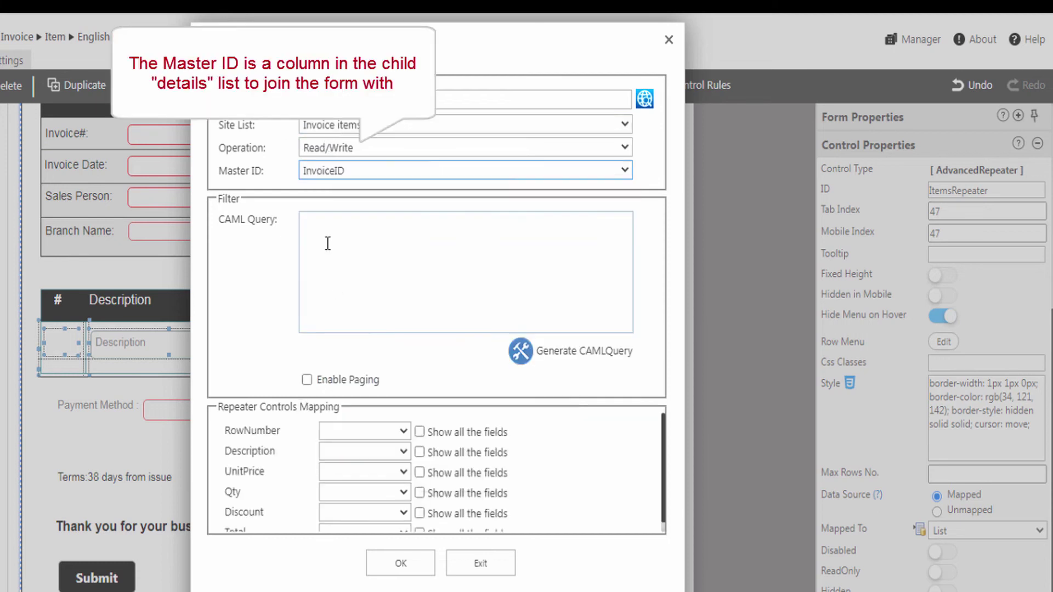
- Map RowNumber to ProductId plus the description, price, quantity, discount and Total columns, then confirm
click(362, 433)
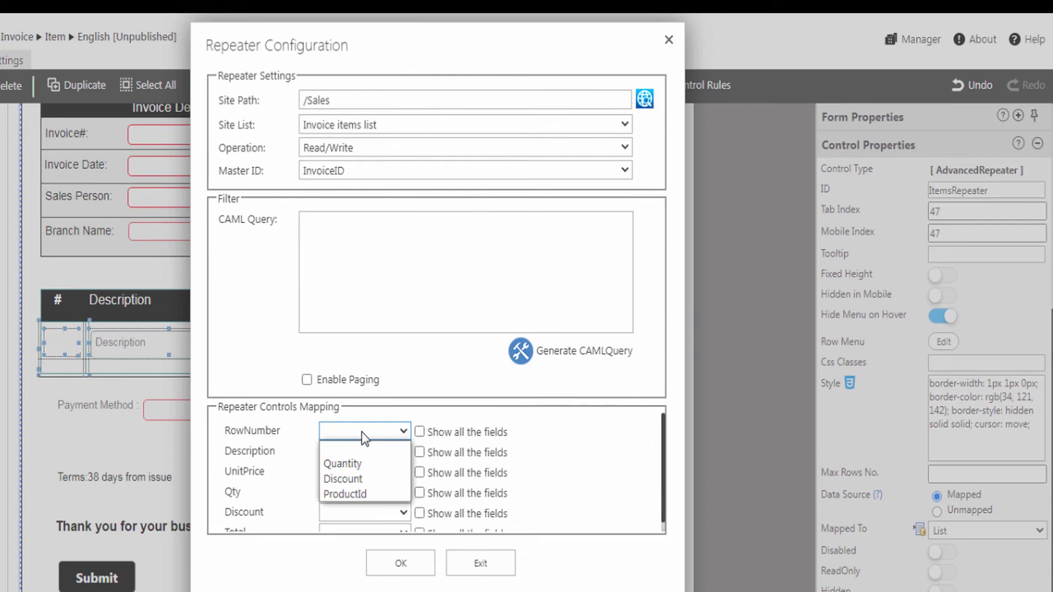
click(363, 492)
click(331, 453)
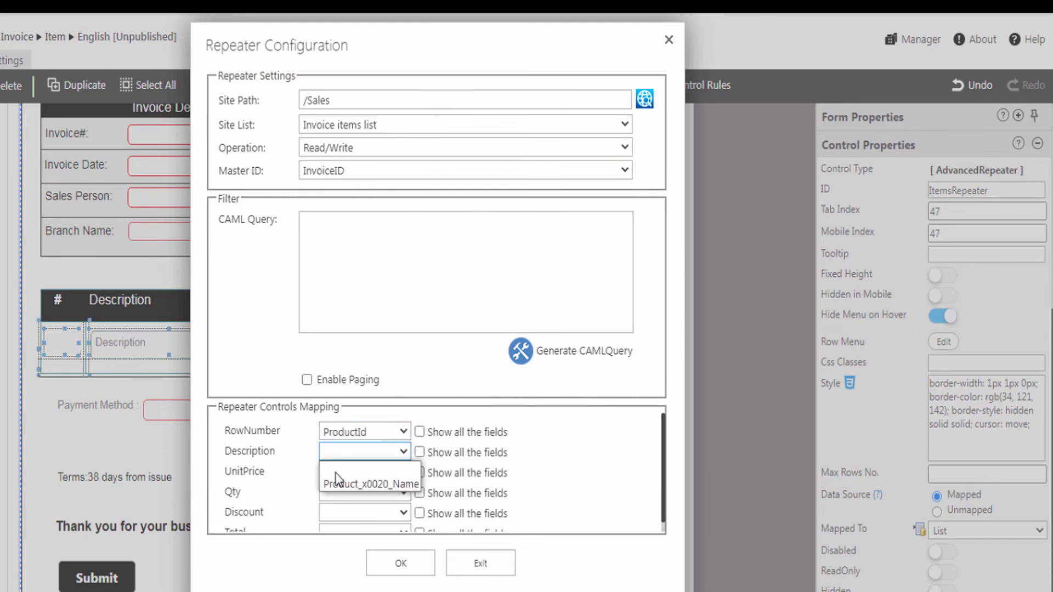
click(373, 523)
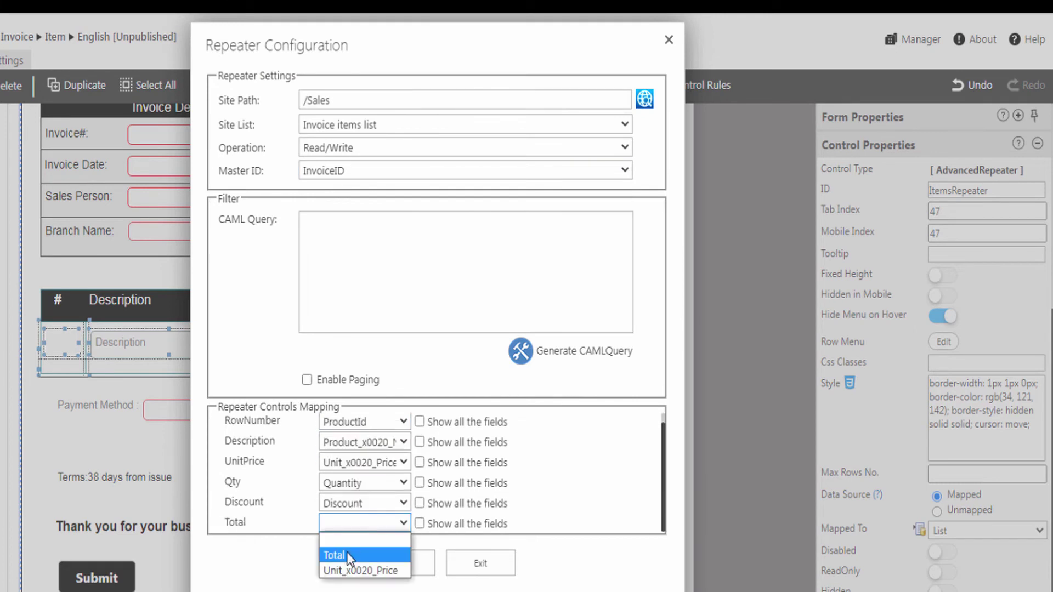
click(347, 554)
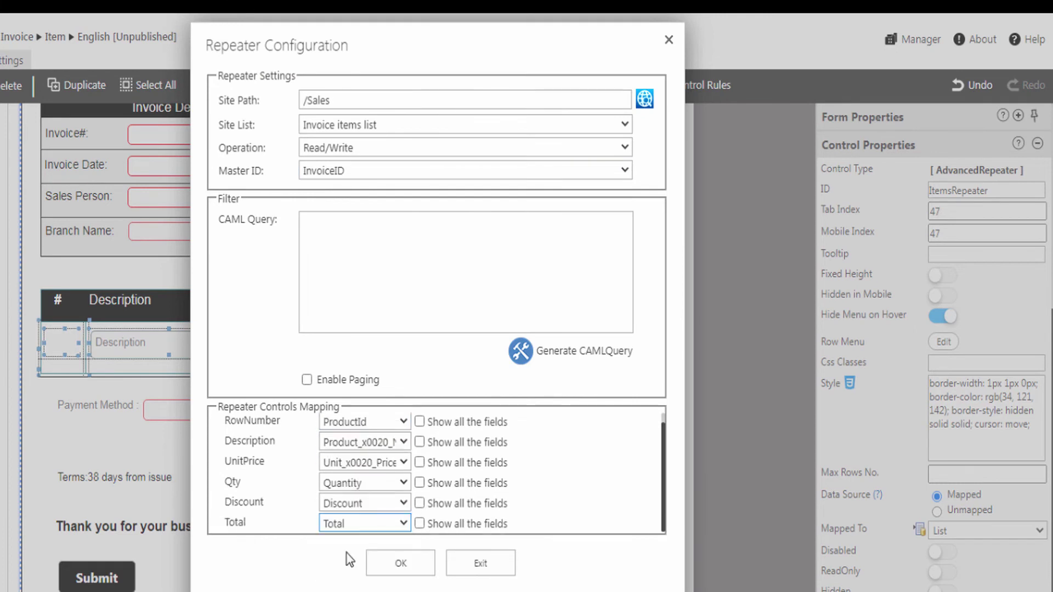
click(395, 568)
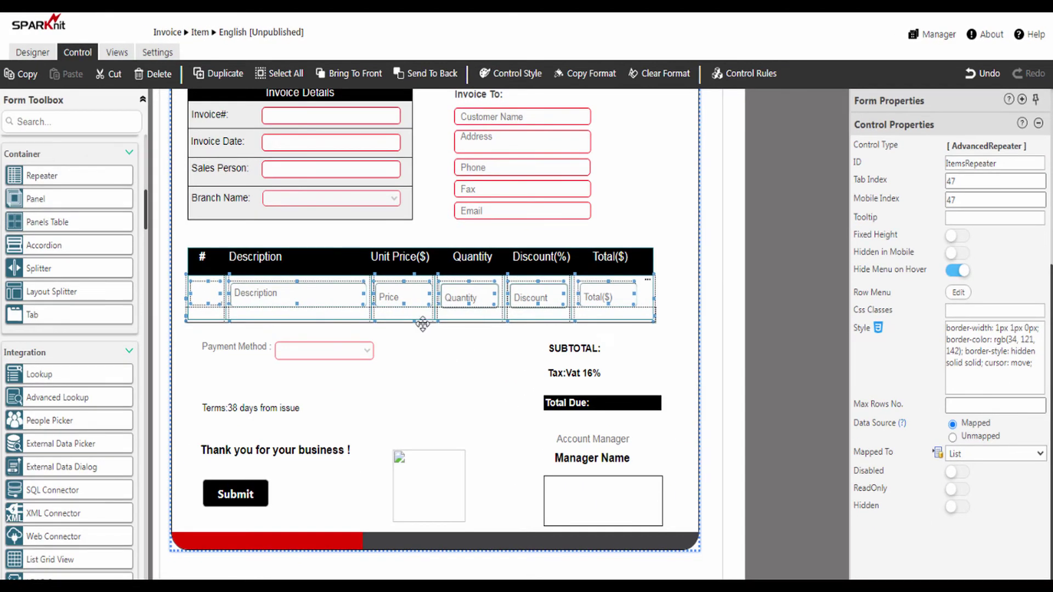
- Publish the invoice form from the Designer tab and return to the empty Invoice list
click(33, 52)
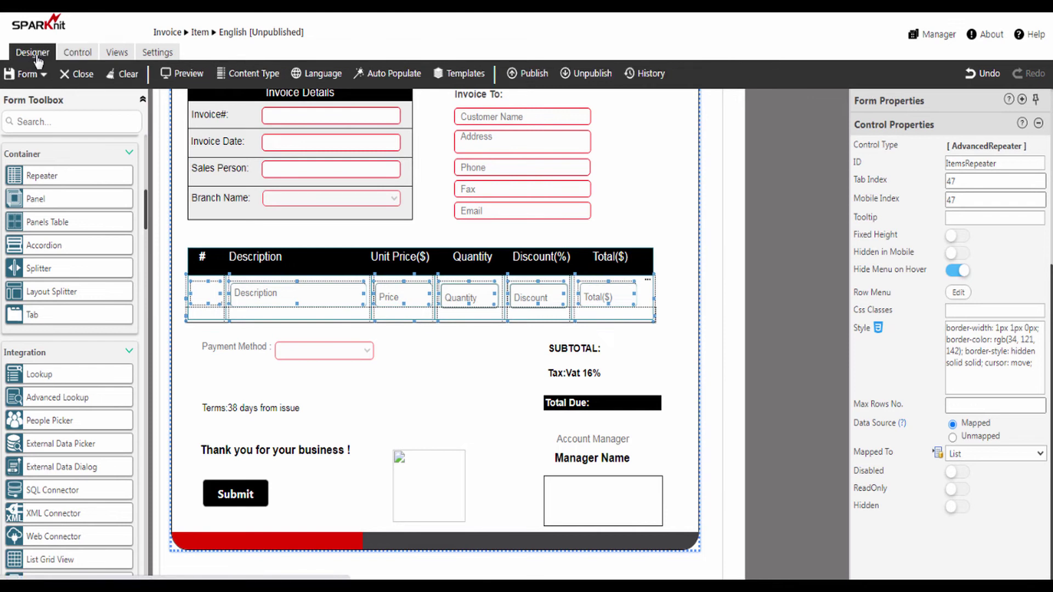
click(527, 82)
click(485, 350)
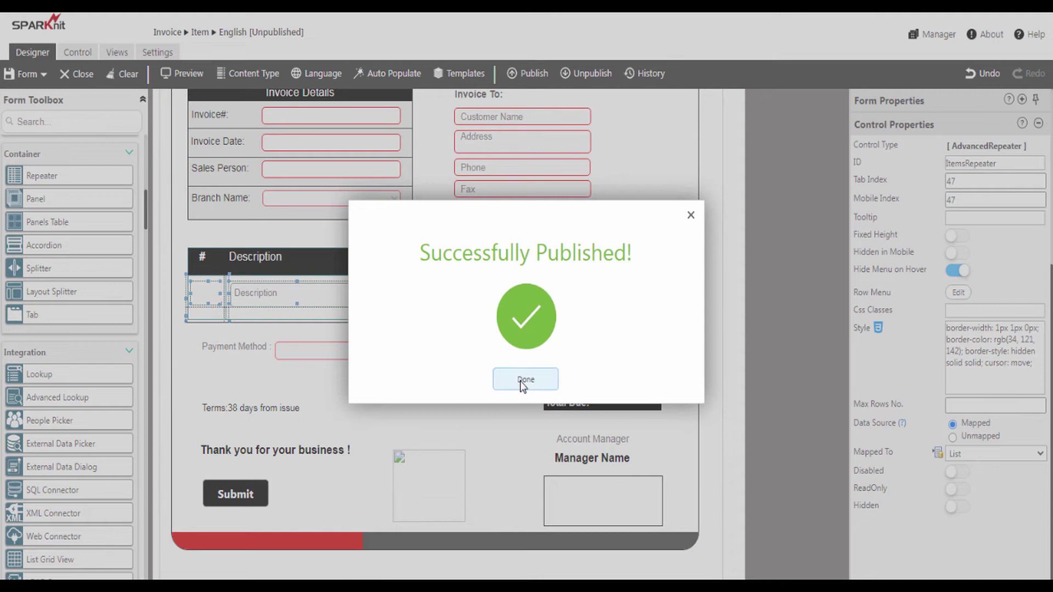
click(523, 382)
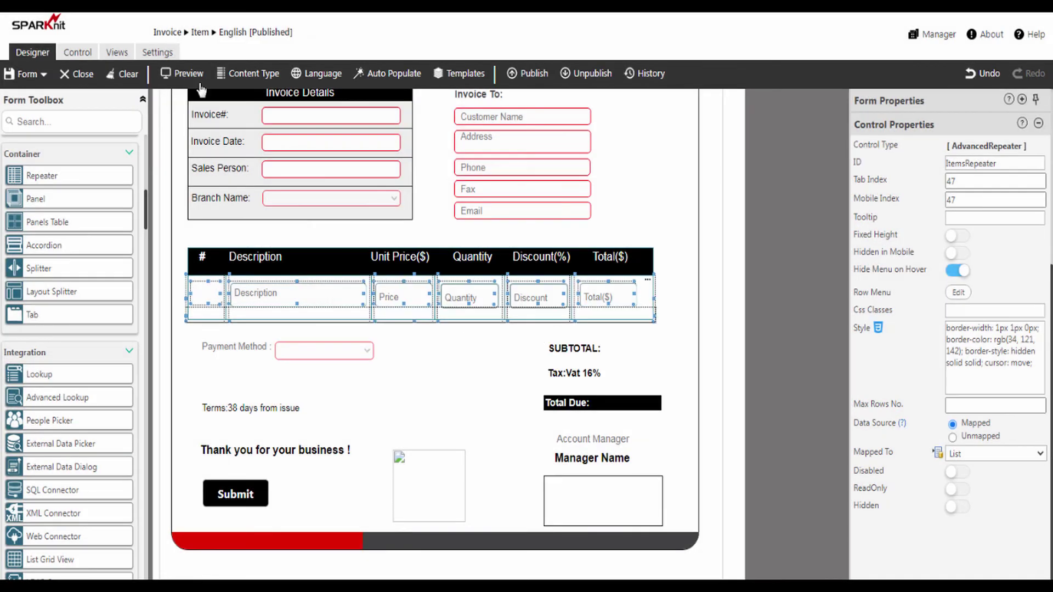
click(170, 34)
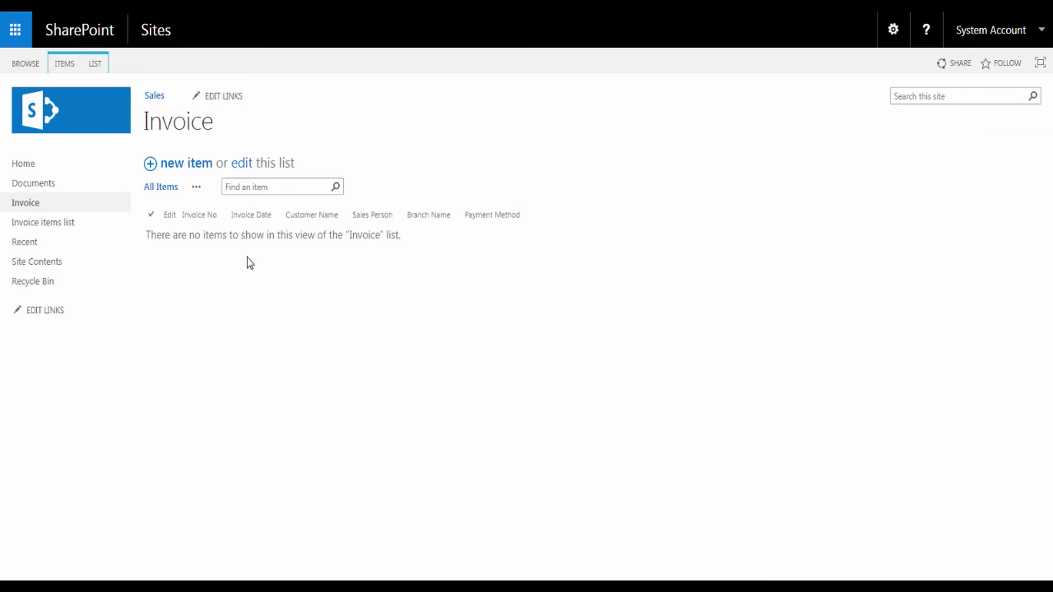
- Start a new invoice dated 05/15/2022 for the Charlotte branch
click(185, 170)
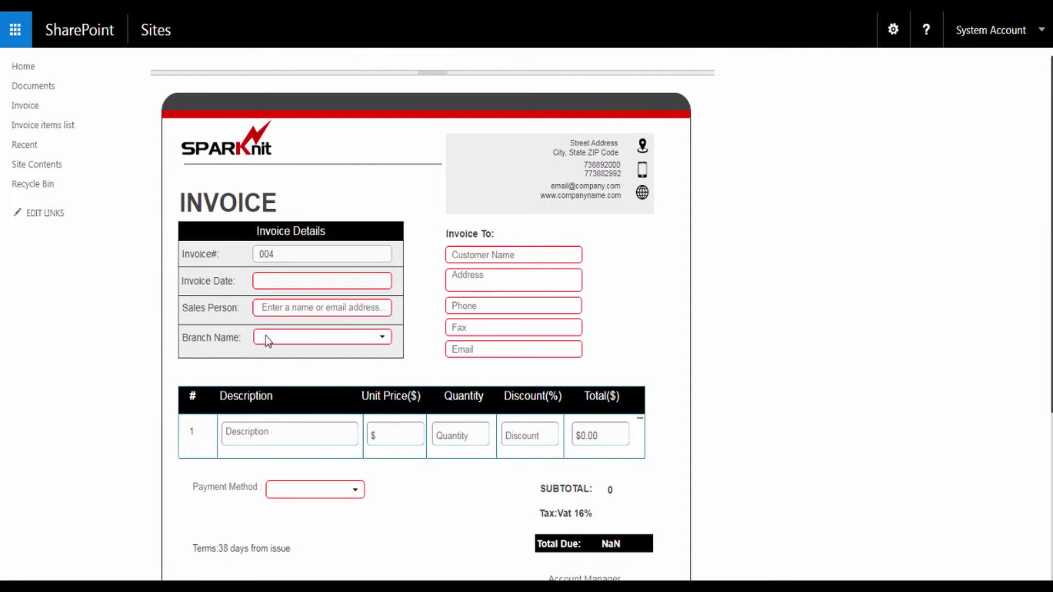
click(263, 281)
click(266, 386)
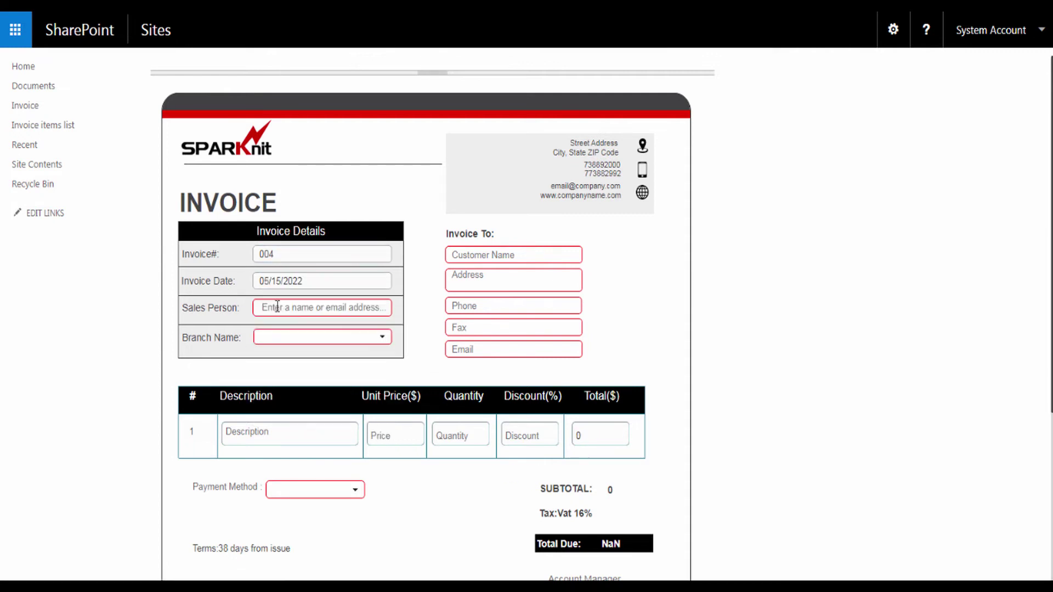
scroll(376, 327, down, 1)
click(377, 328)
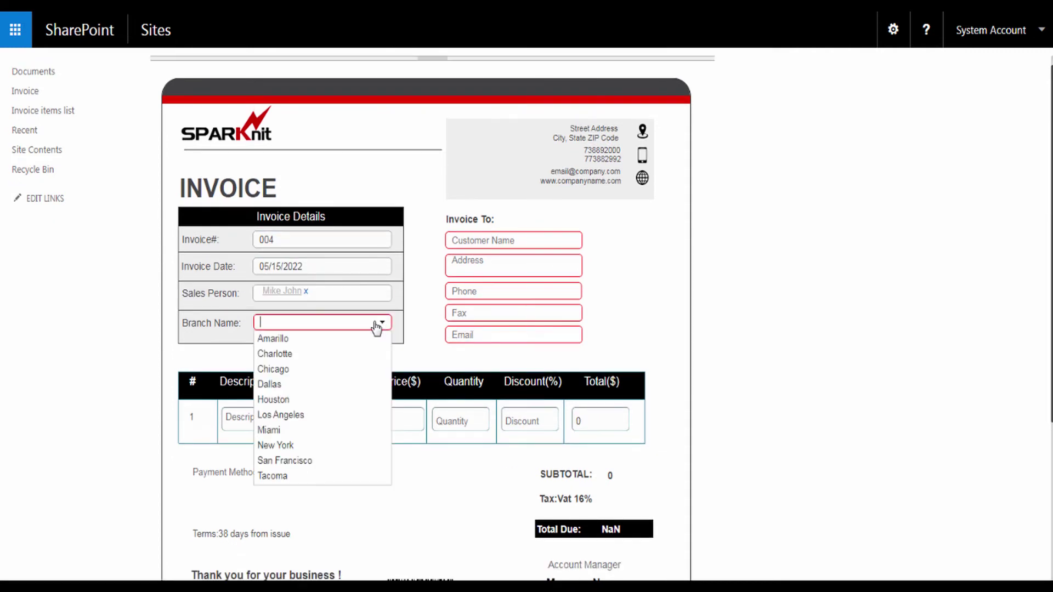
click(301, 355)
- Fill in the customer's name, address, phone, fax and e-mail
click(464, 240)
click(493, 262)
click(457, 292)
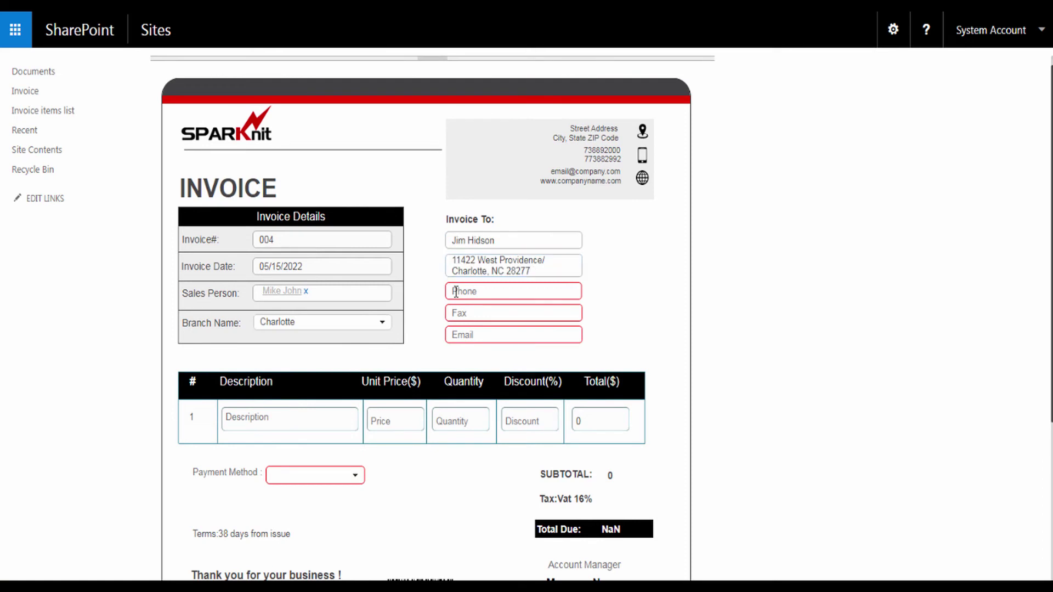
text((704)555-1233)
click(464, 316)
text((704)555-1233)
click(472, 334)
- Describe the first line item as Microsoft Keyboard
scroll(472, 332, down, 3)
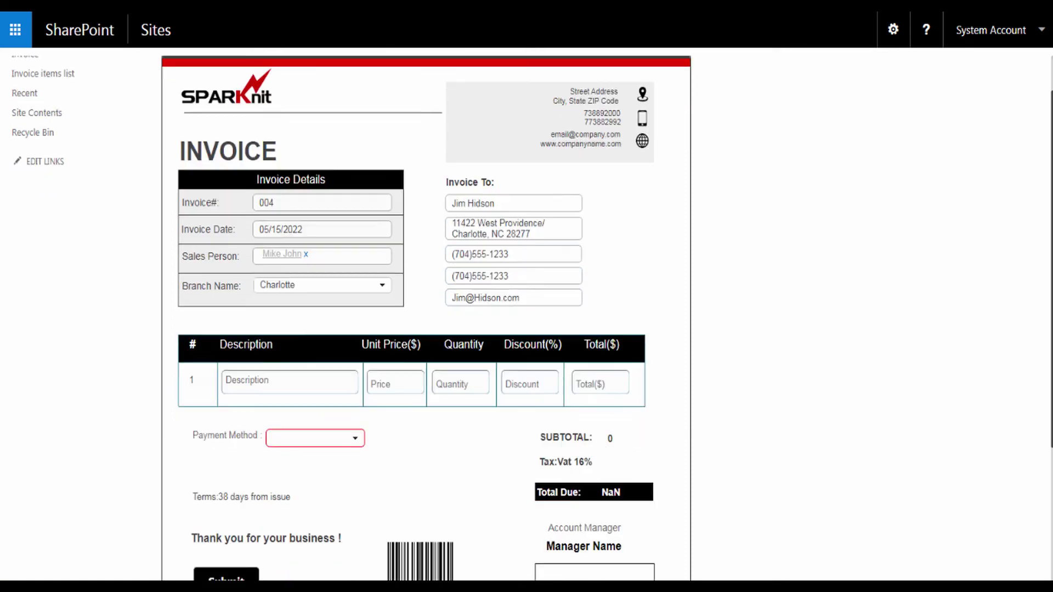
click(307, 272)
text(Microsoft Keyboard)
click(378, 275)
- Give the first item unit price 150, quantity 3 and discount 0
text(150)
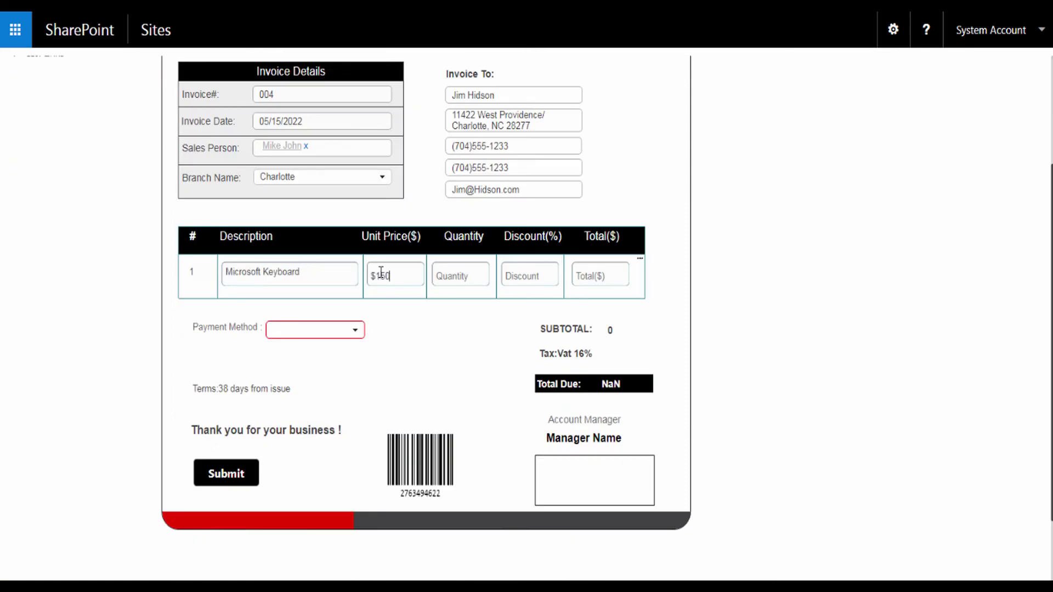
click(441, 276)
text(3)
click(533, 274)
text(0)
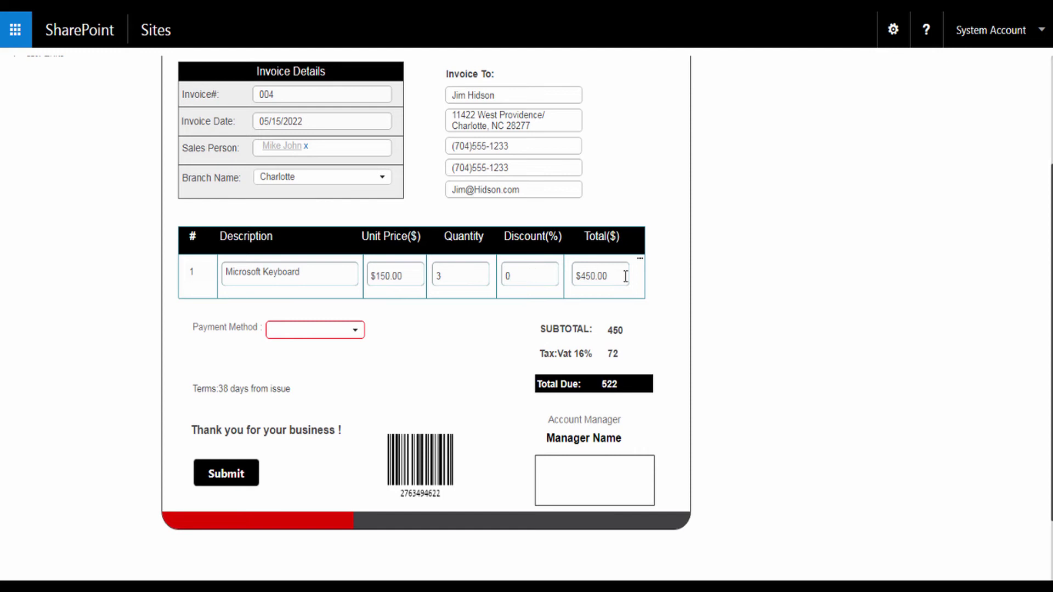
- Add line item rows two through five using each row's Add New Row option
click(641, 261)
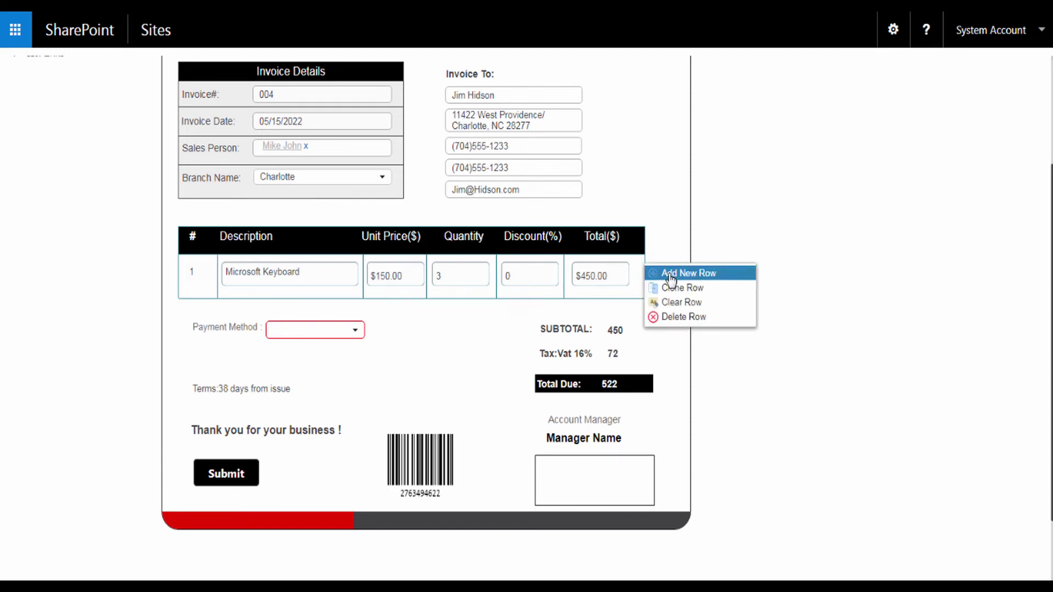
click(670, 275)
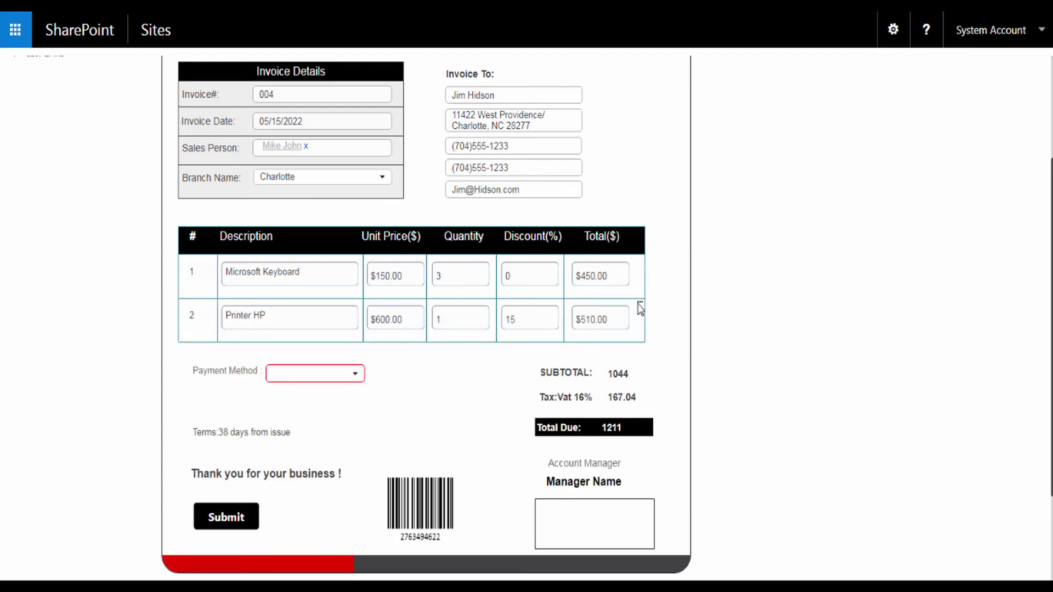
click(640, 306)
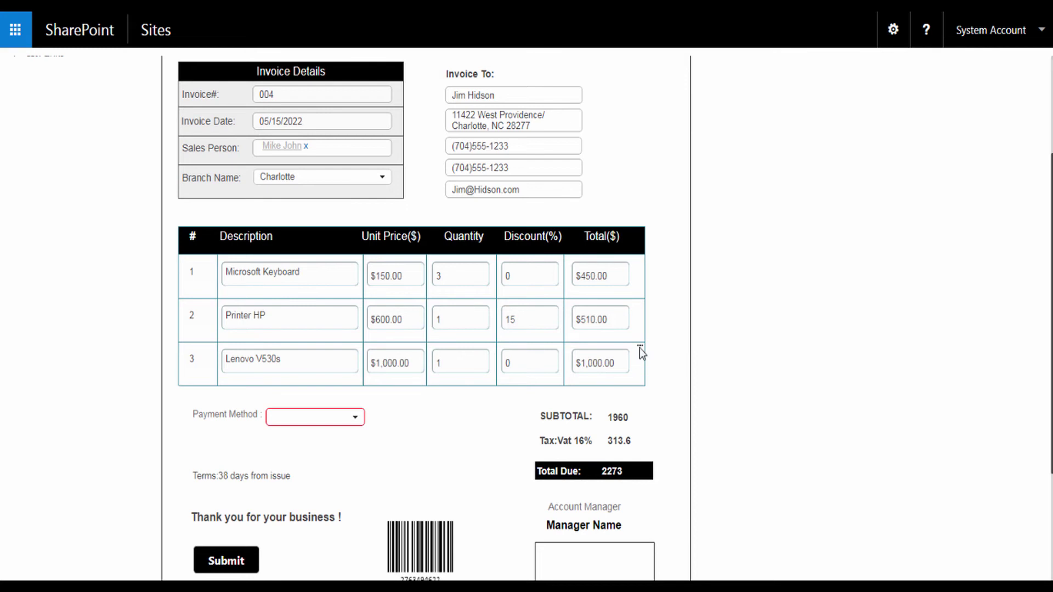
click(640, 349)
click(654, 361)
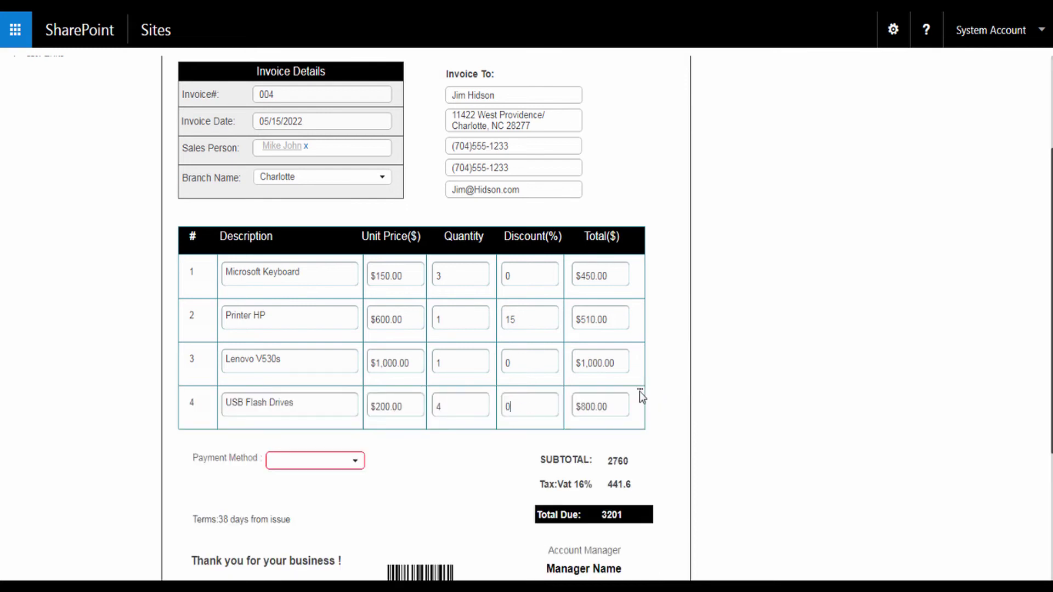
click(640, 392)
click(669, 404)
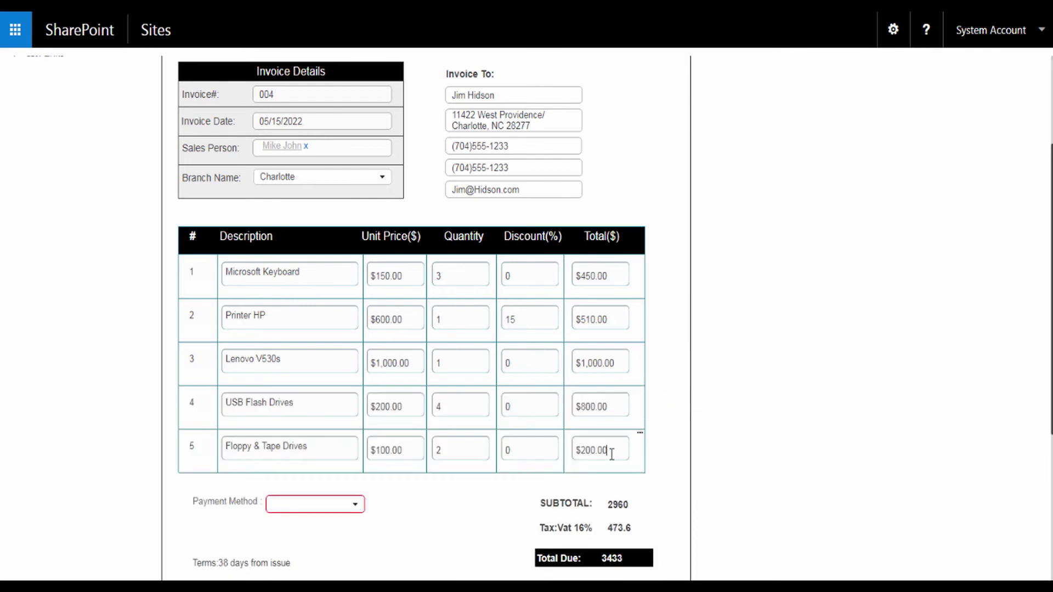
- Set the invoice payment method to Cash
click(347, 505)
click(282, 519)
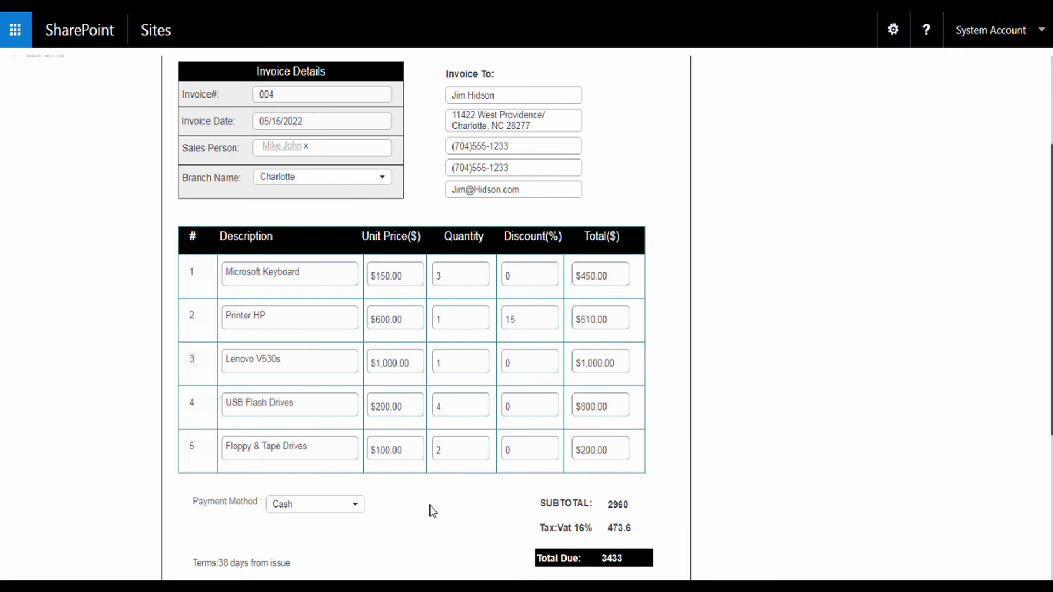
scroll(433, 511, down, 3)
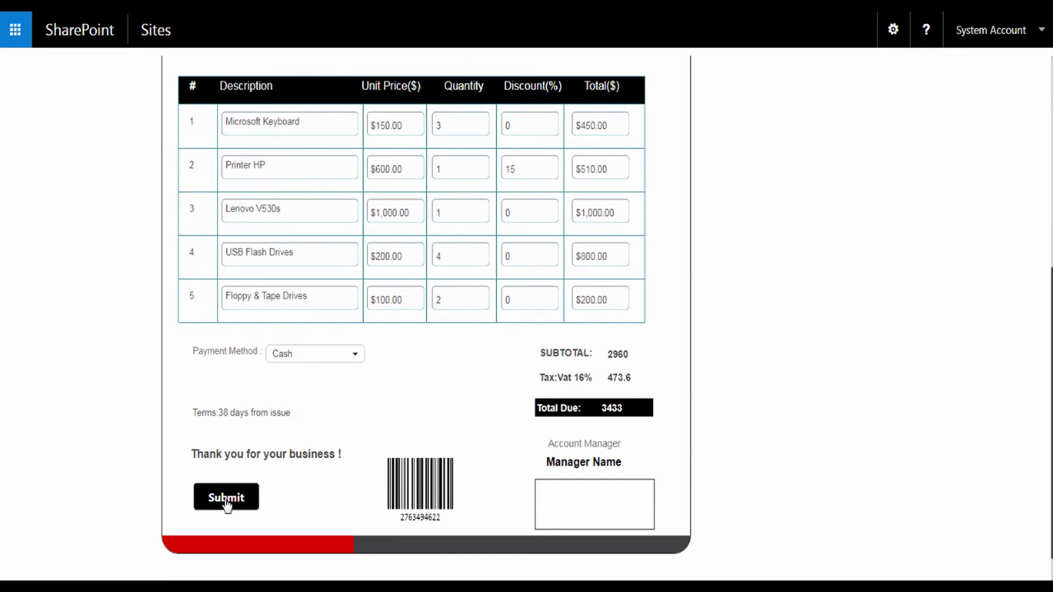
- Submit invoice 004 so it appears in the Invoice list, then open the Invoice items list
click(226, 497)
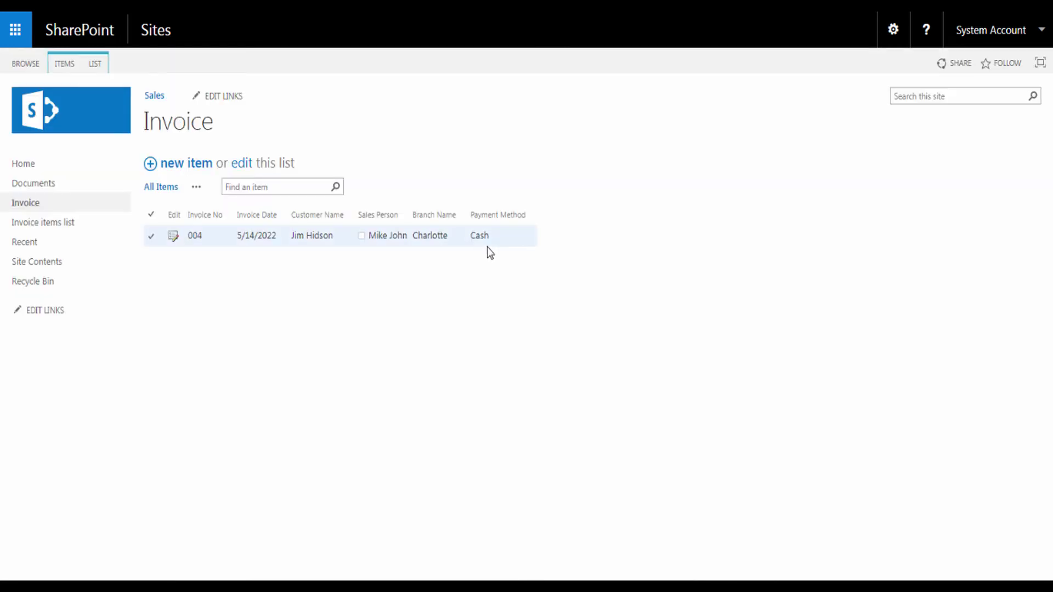
click(44, 222)
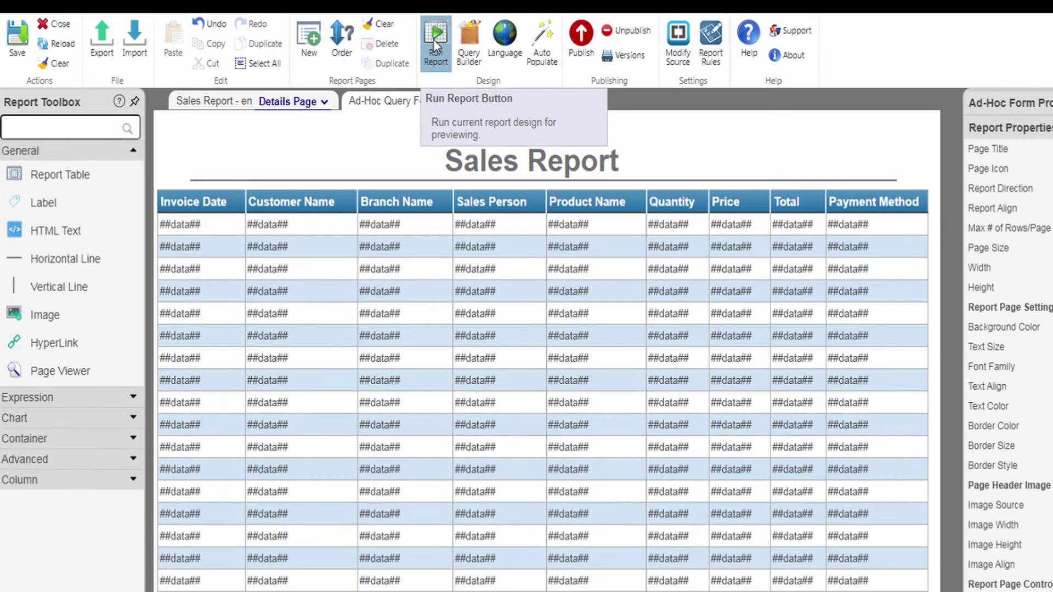
- Run the Sales Report to preview live invoice rows dated 5/14/2022 to 6/24/2022
click(383, 34)
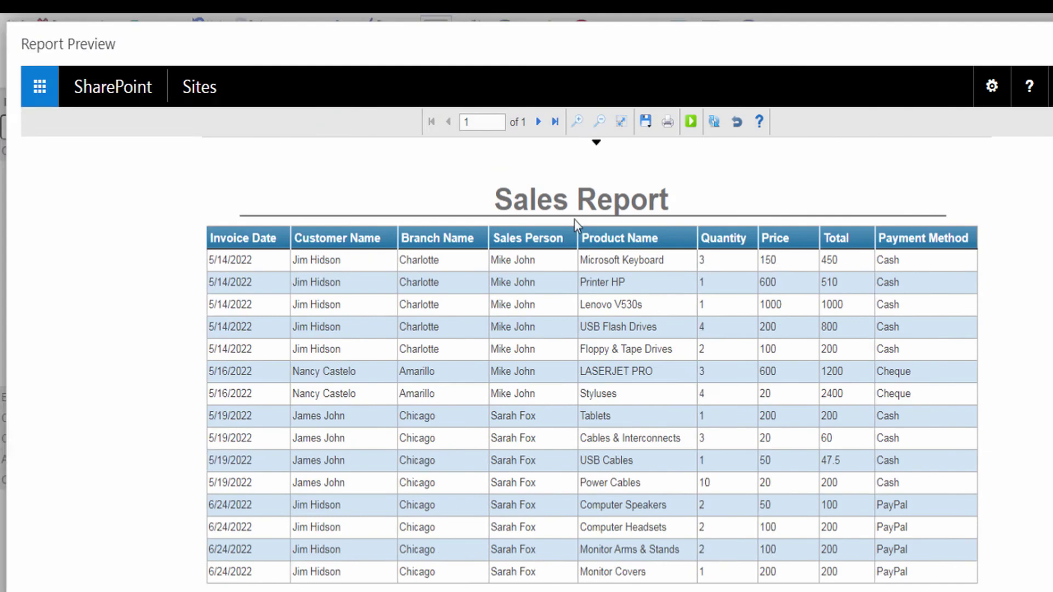
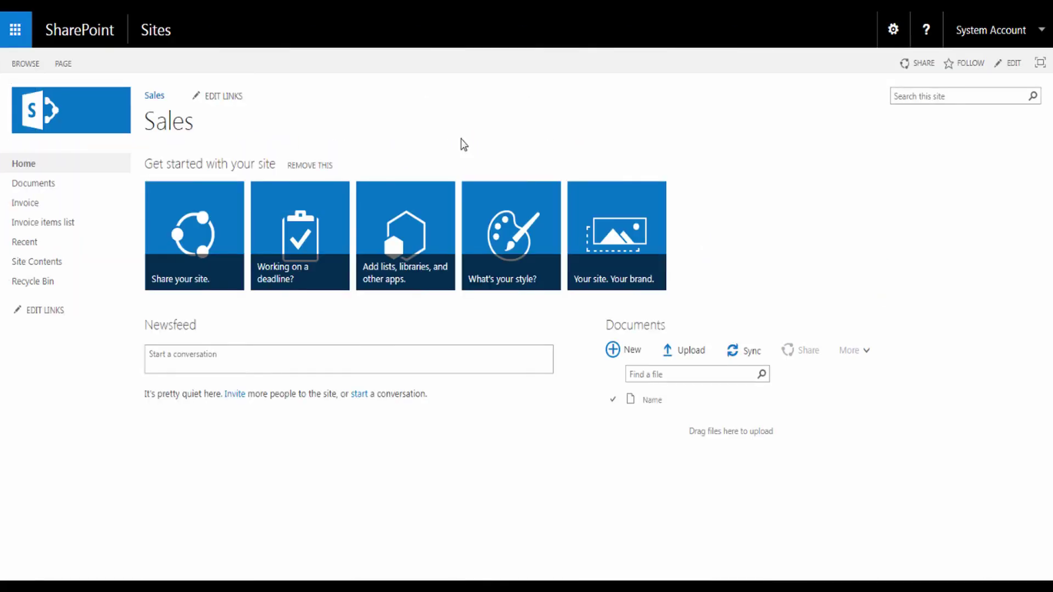
- Create a new General report from SPARK Reports Manager in the site settings
click(893, 33)
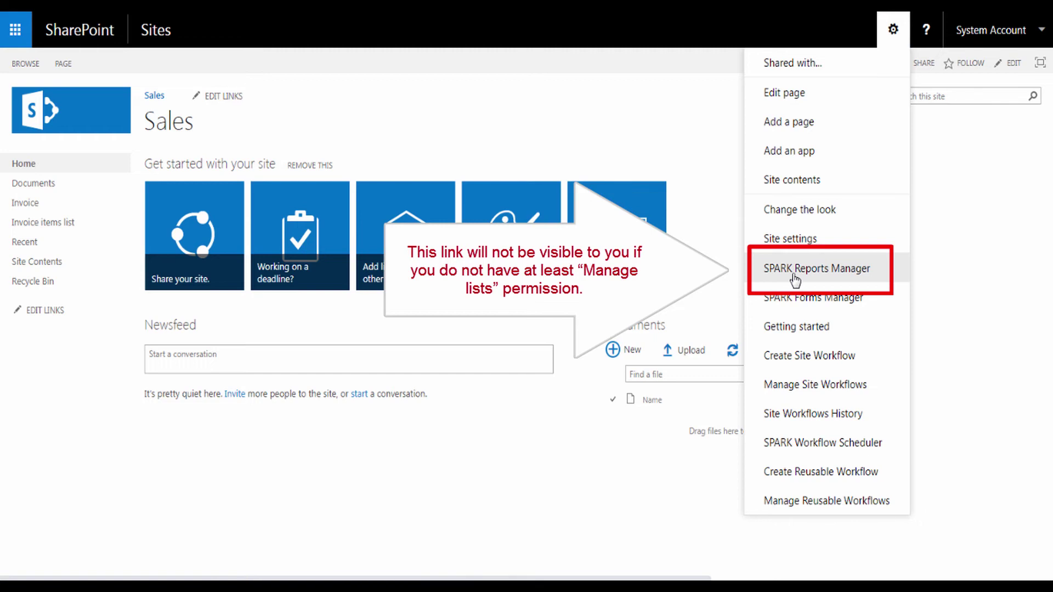
click(795, 280)
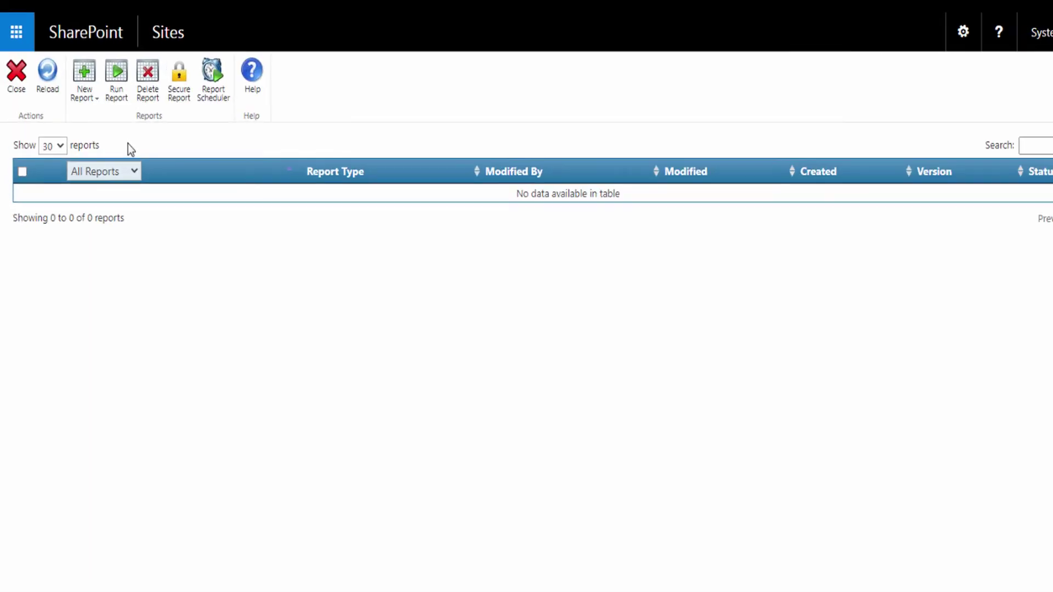
click(101, 102)
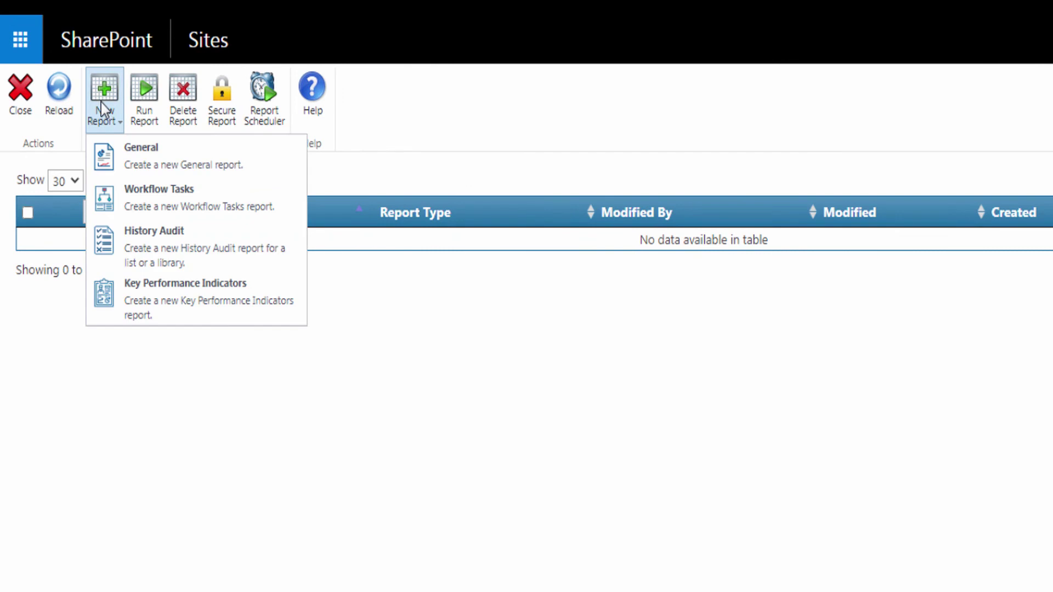
click(133, 155)
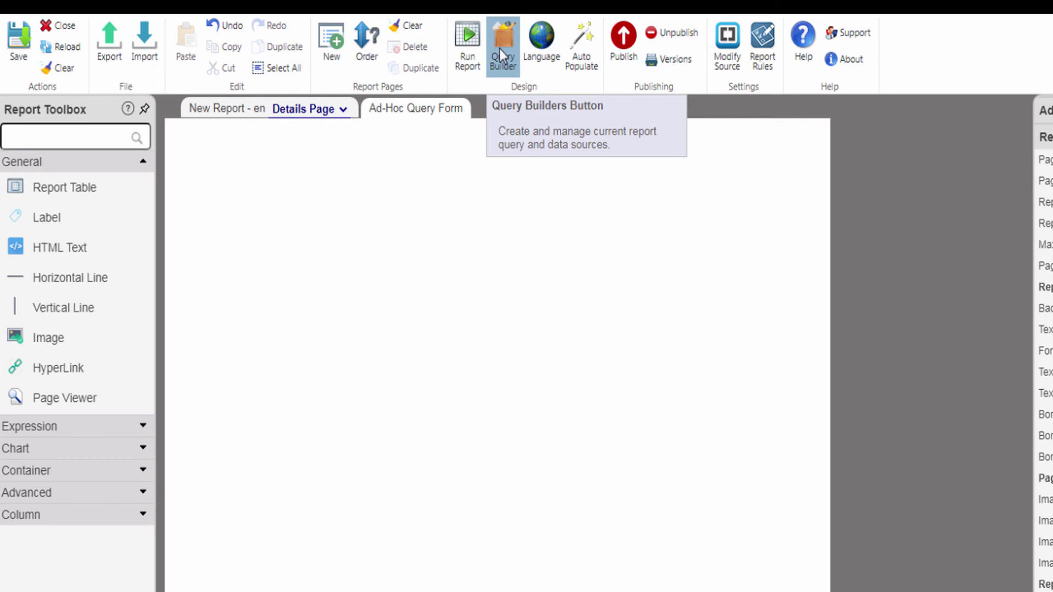
- Add the Invoice, Invoice items list, Branches and Payment Method lists to the Query Builder canvas
click(501, 49)
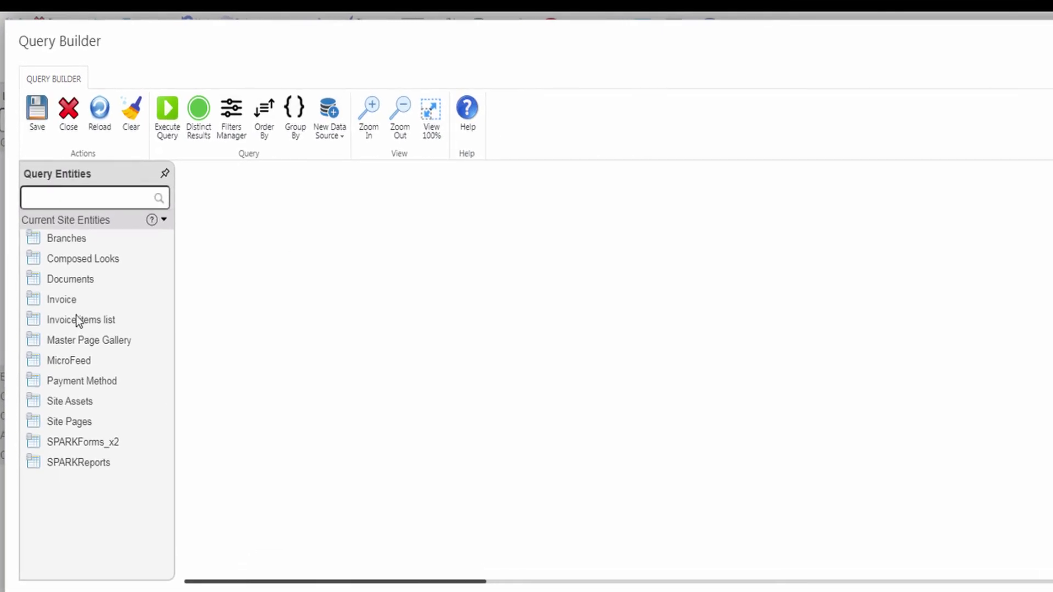
drag(60, 302, 270, 217)
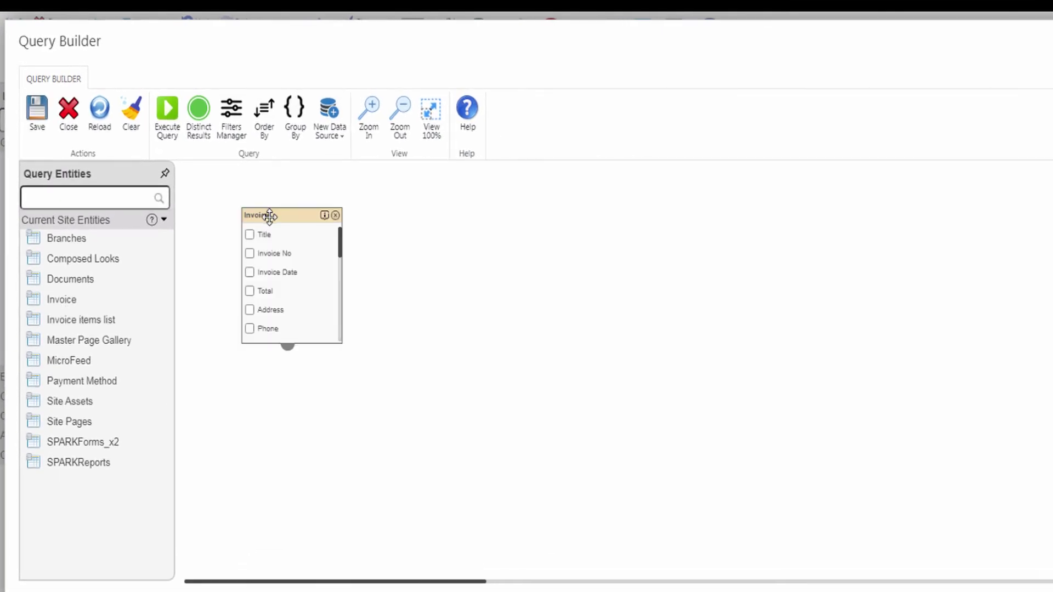
drag(71, 324, 625, 217)
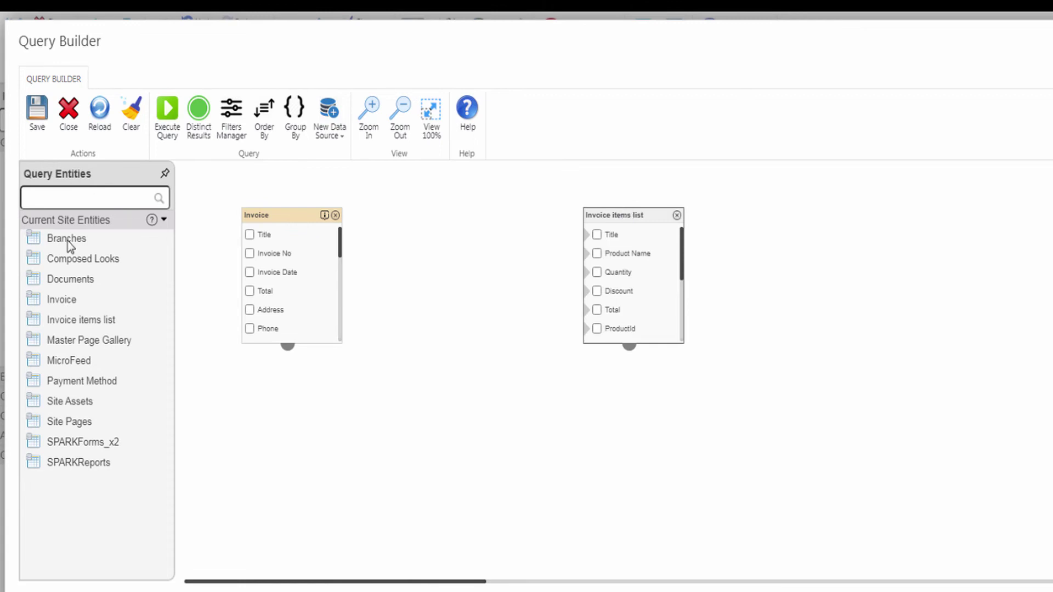
drag(69, 241, 309, 435)
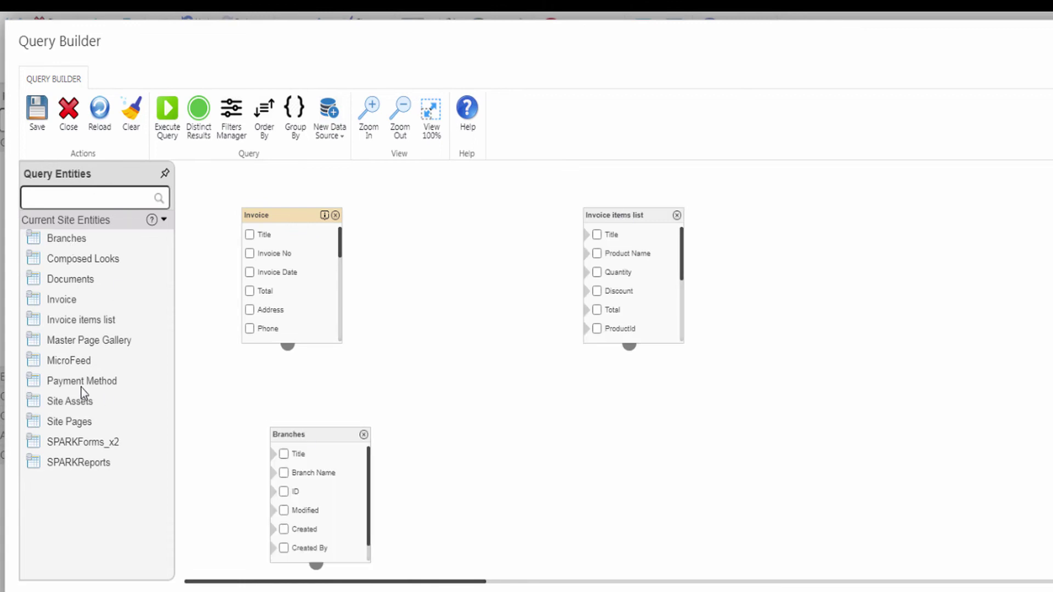
drag(83, 384, 625, 406)
scroll(682, 306, down, 2)
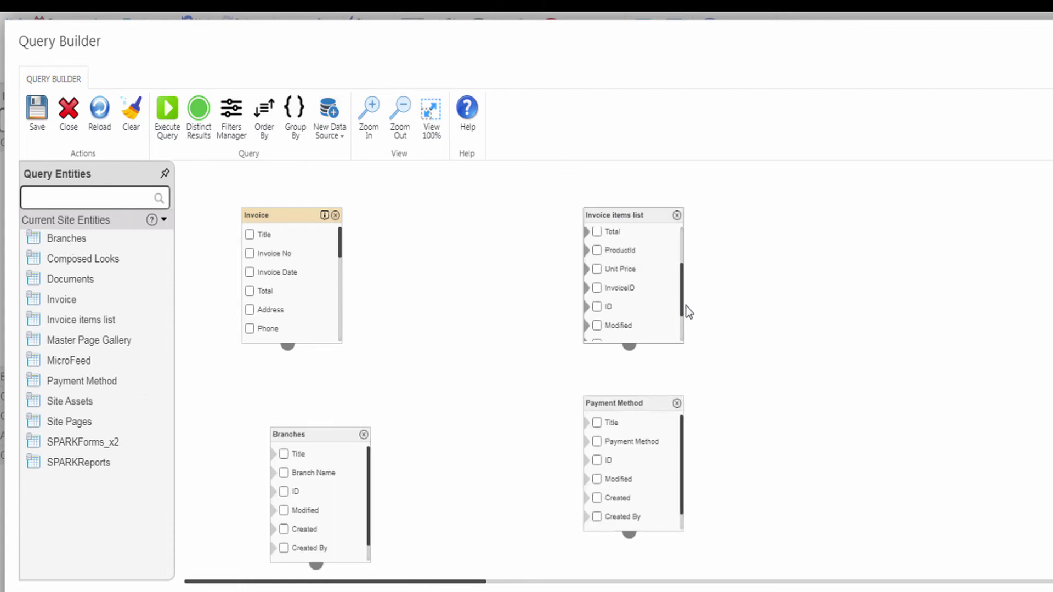
scroll(343, 326, down, 3)
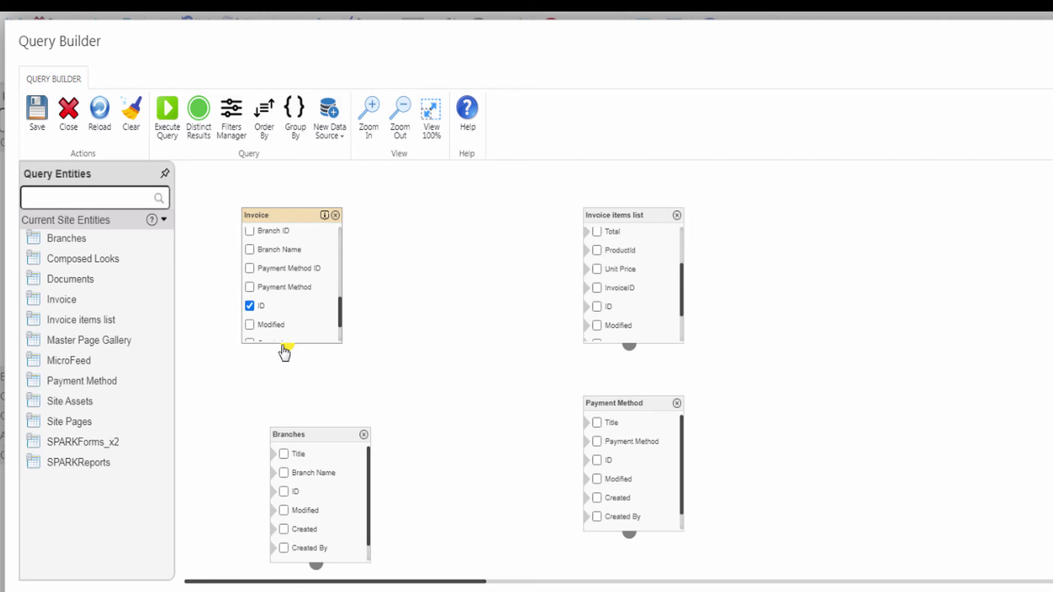
- Join Invoice to Invoice items, Payment Method and Branches, and choose the output fields
drag(285, 353, 609, 288)
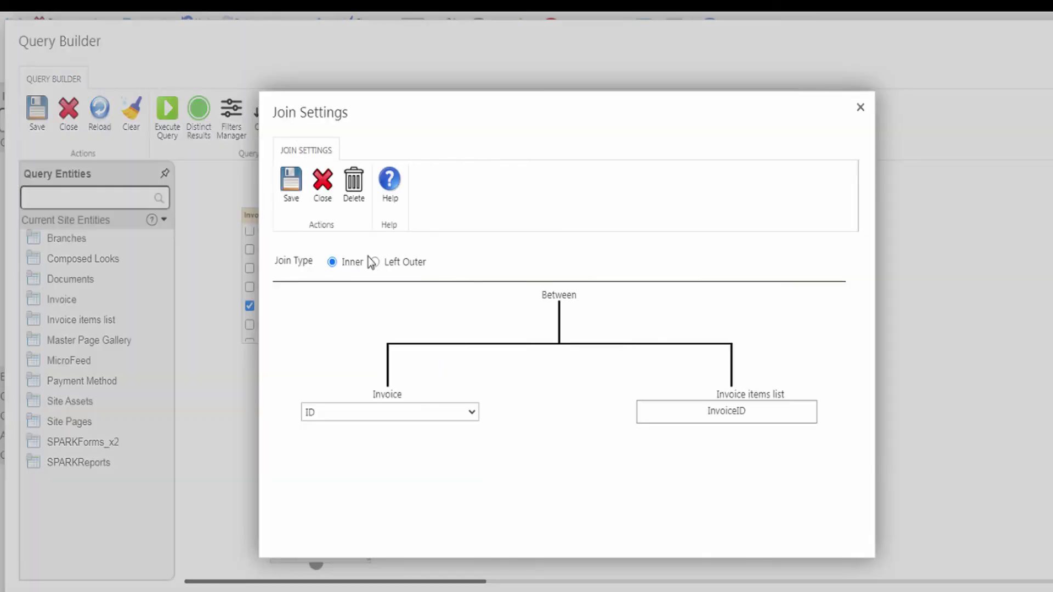
click(291, 181)
click(250, 268)
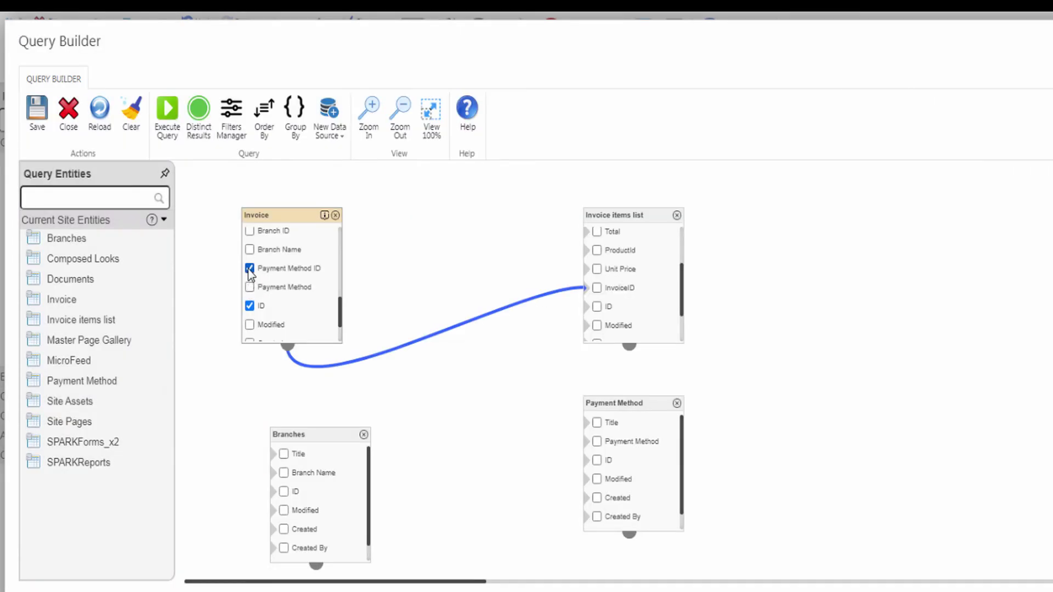
drag(284, 353, 606, 461)
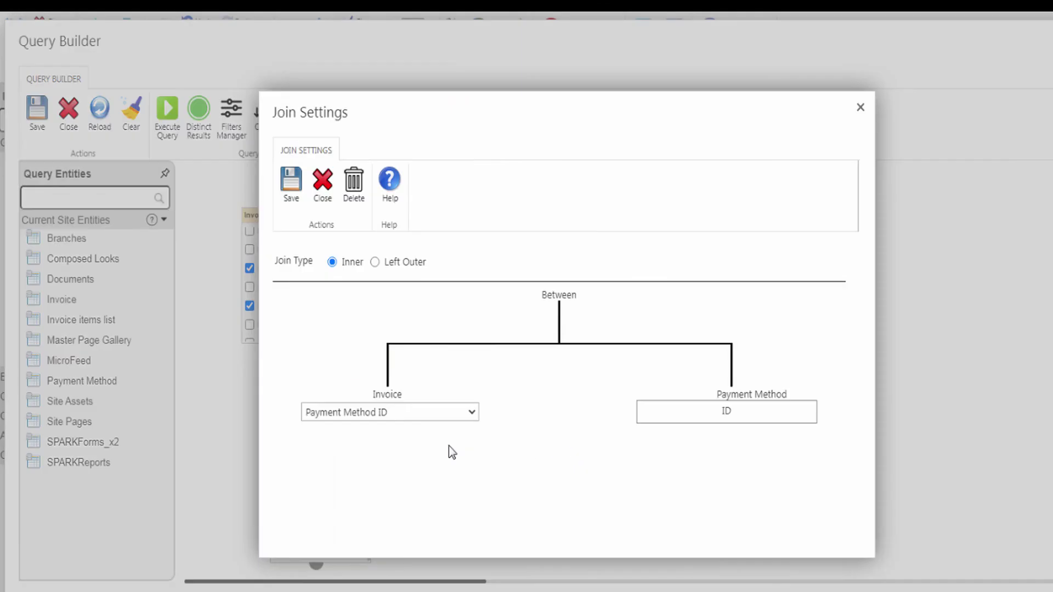
click(292, 181)
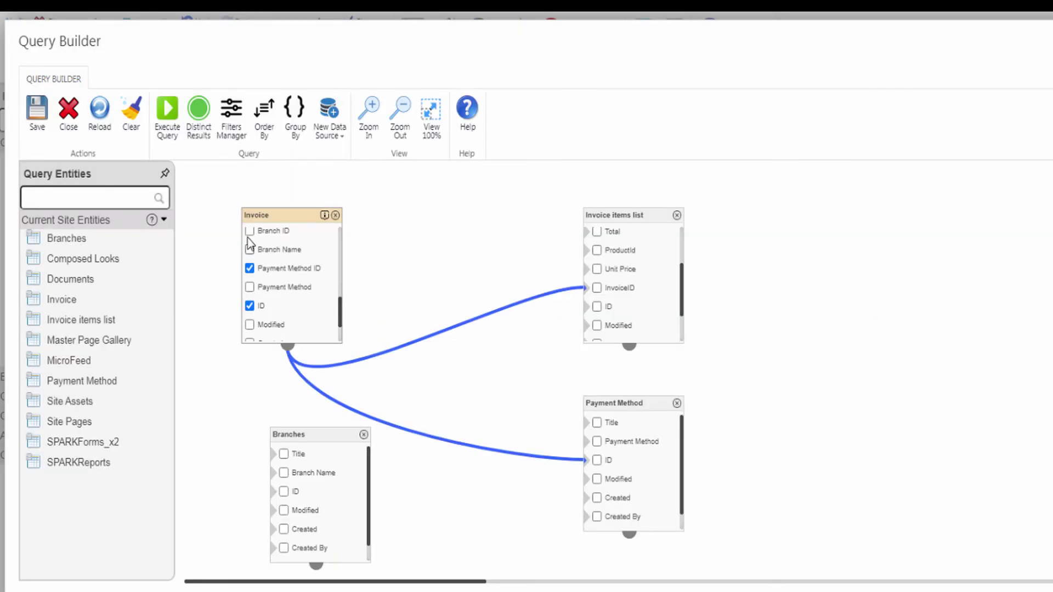
click(250, 231)
drag(287, 346, 283, 491)
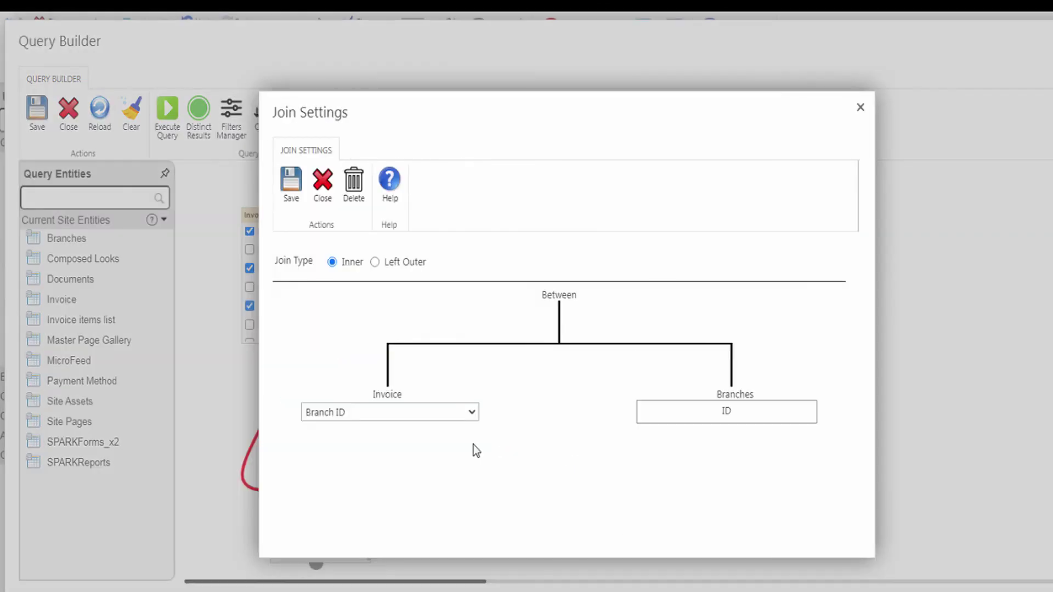
click(291, 181)
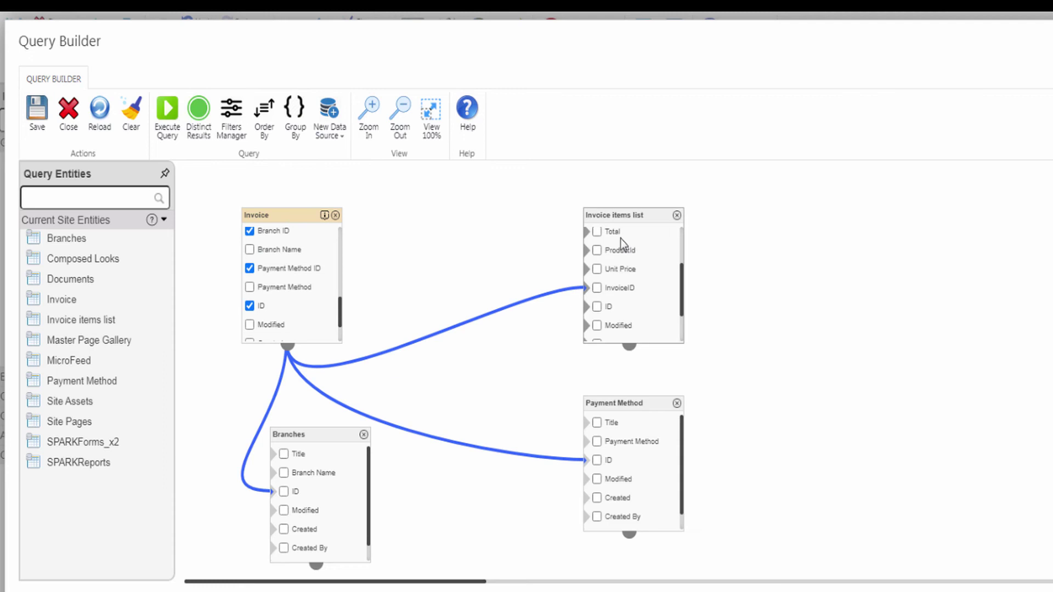
click(598, 251)
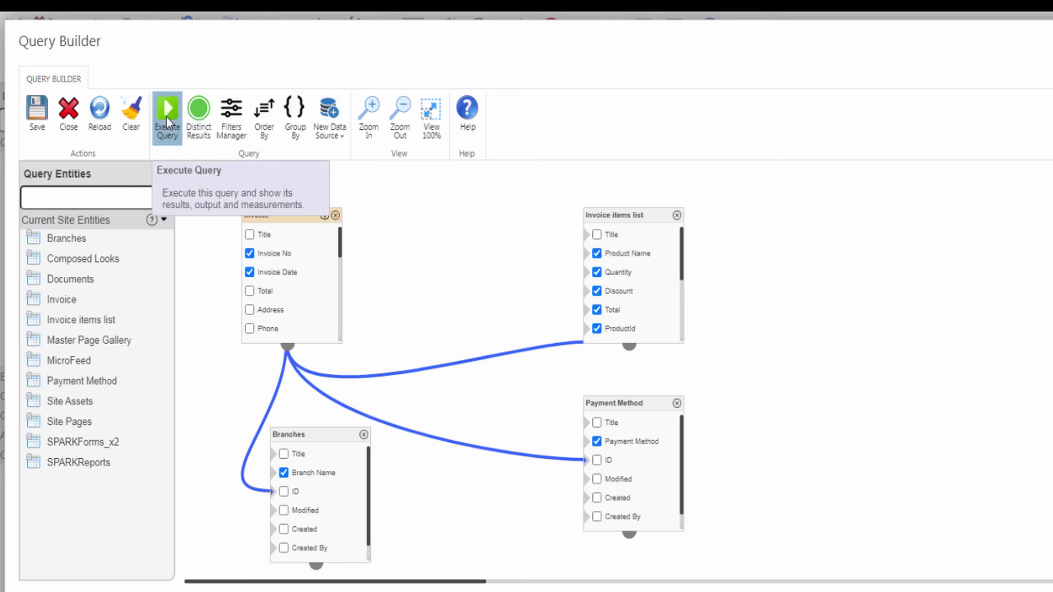
- Run the query, review its 15 result rows, and save it back to the designer
click(167, 118)
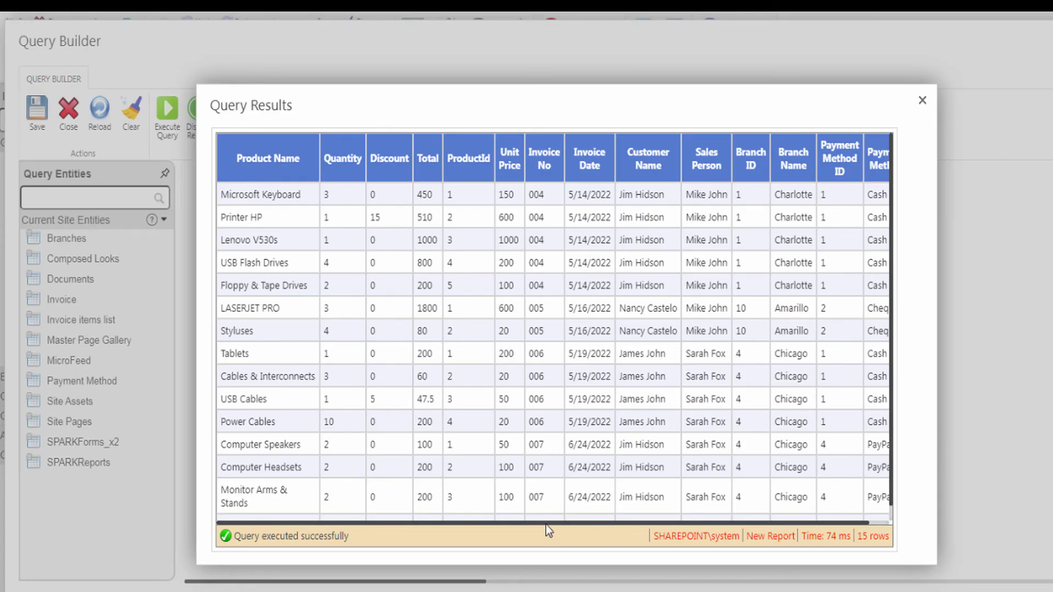
drag(545, 525, 499, 525)
click(922, 101)
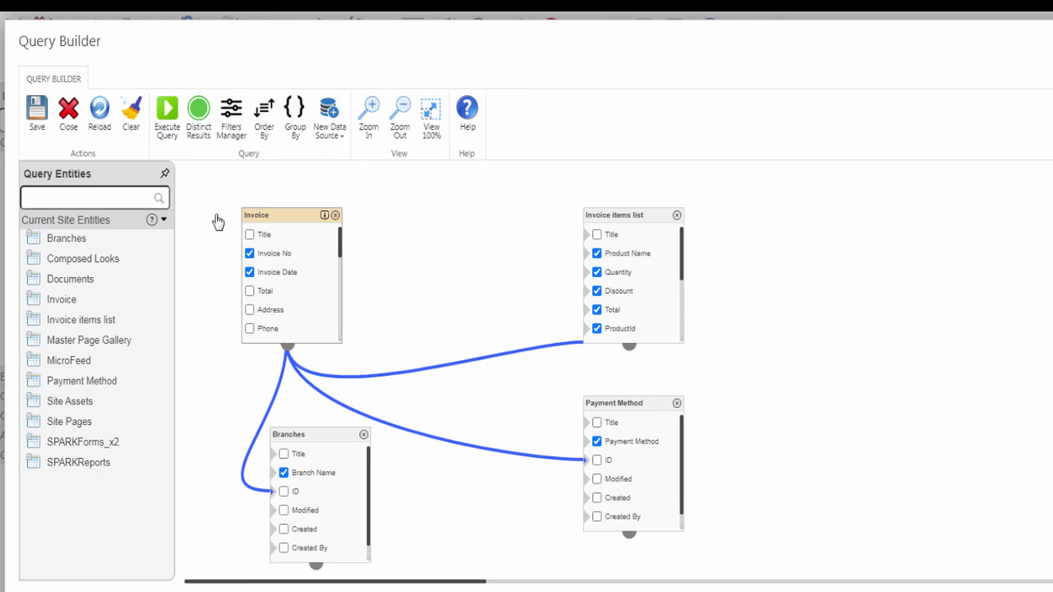
click(37, 110)
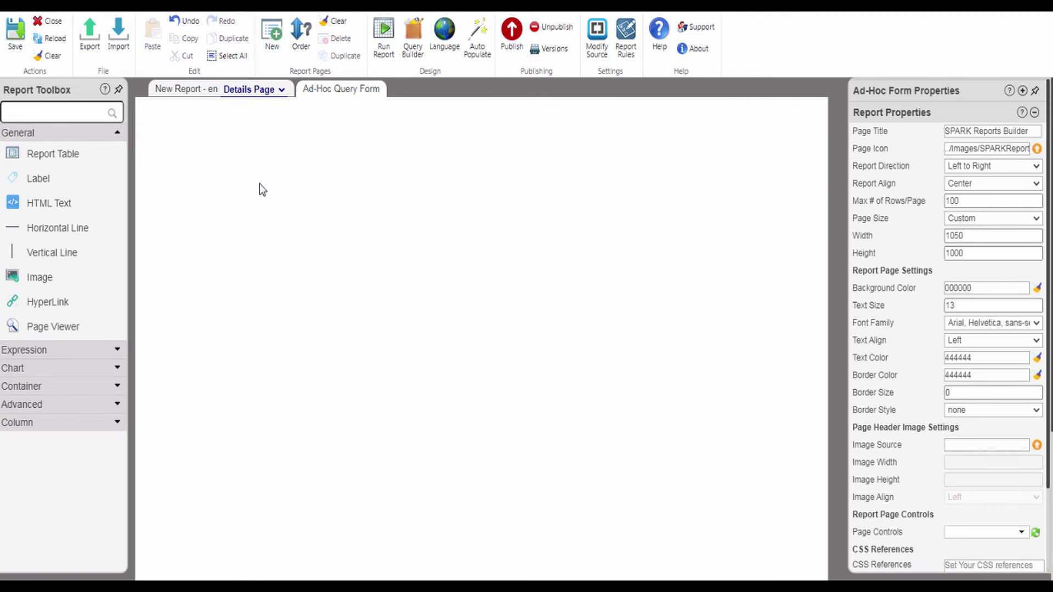
- Add a bold 'Sales Report' title label with size 38 and grey 707070 text
drag(39, 178, 404, 132)
text(Sales Report)
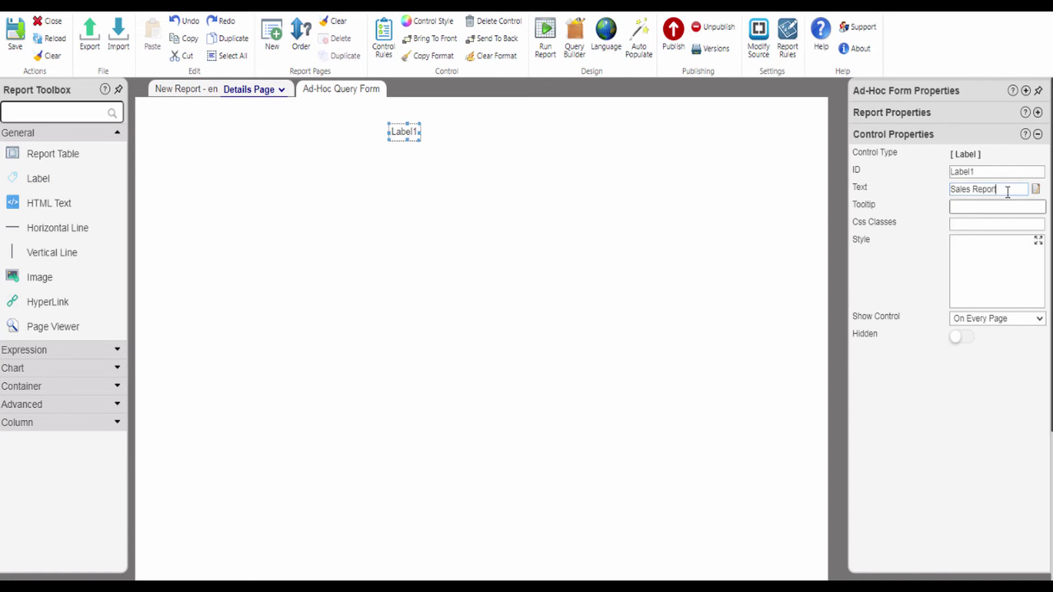
key(Tab)
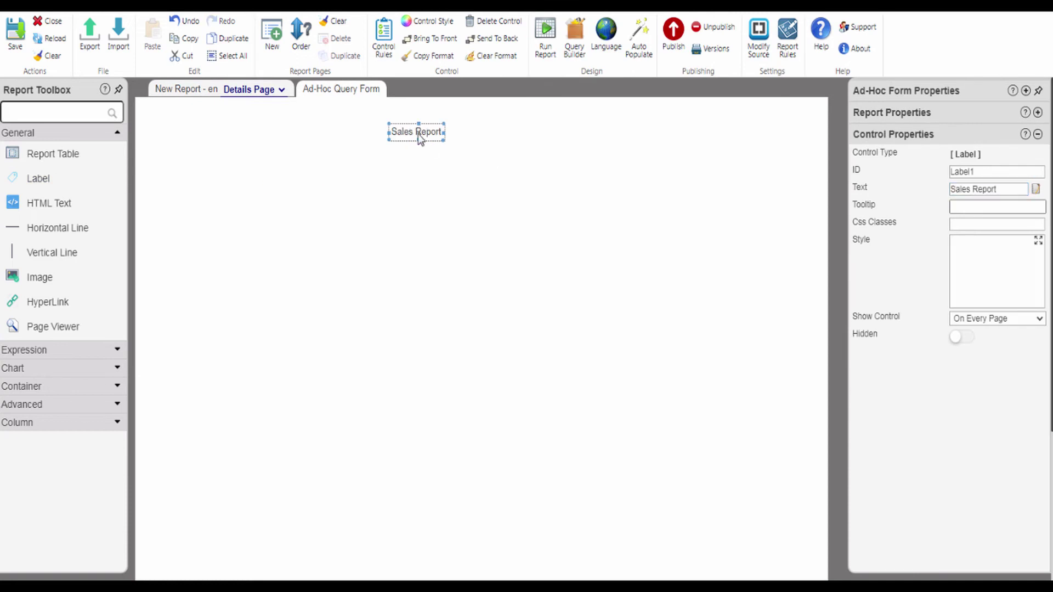
click(427, 21)
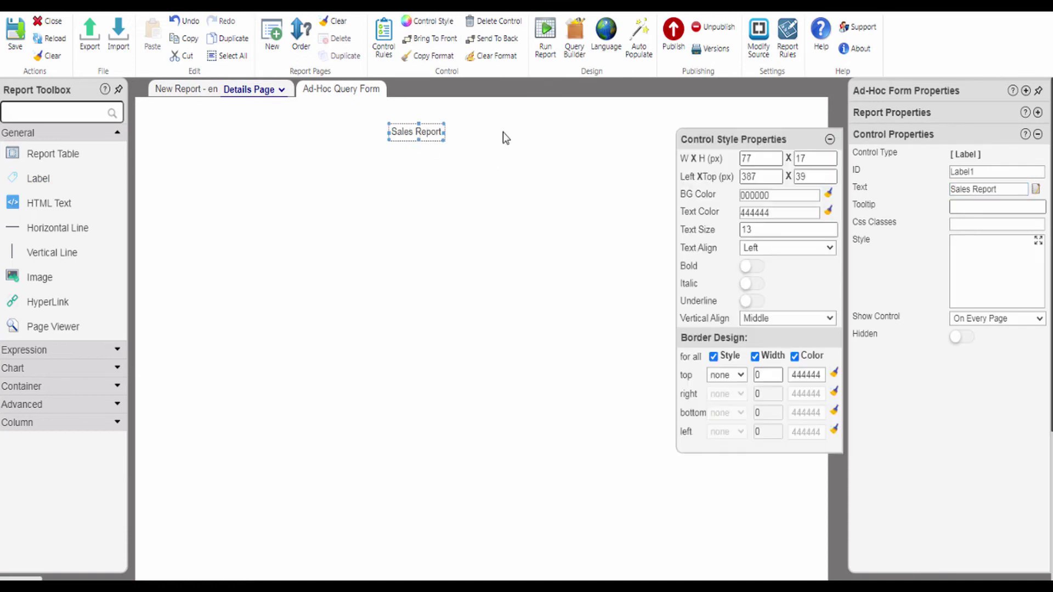
click(775, 213)
drag(880, 233, 889, 271)
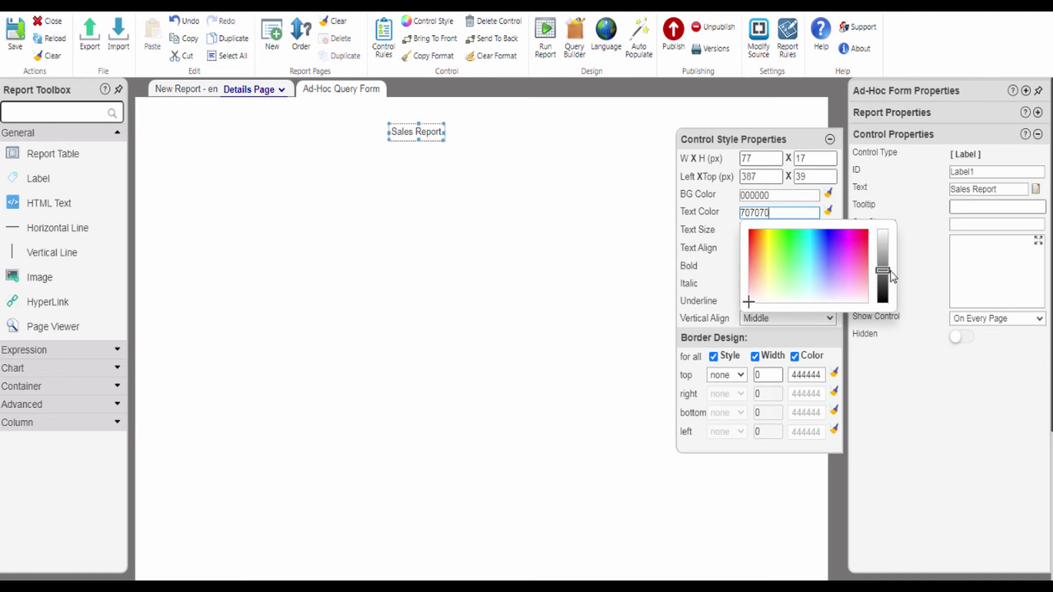
click(729, 231)
text(38)
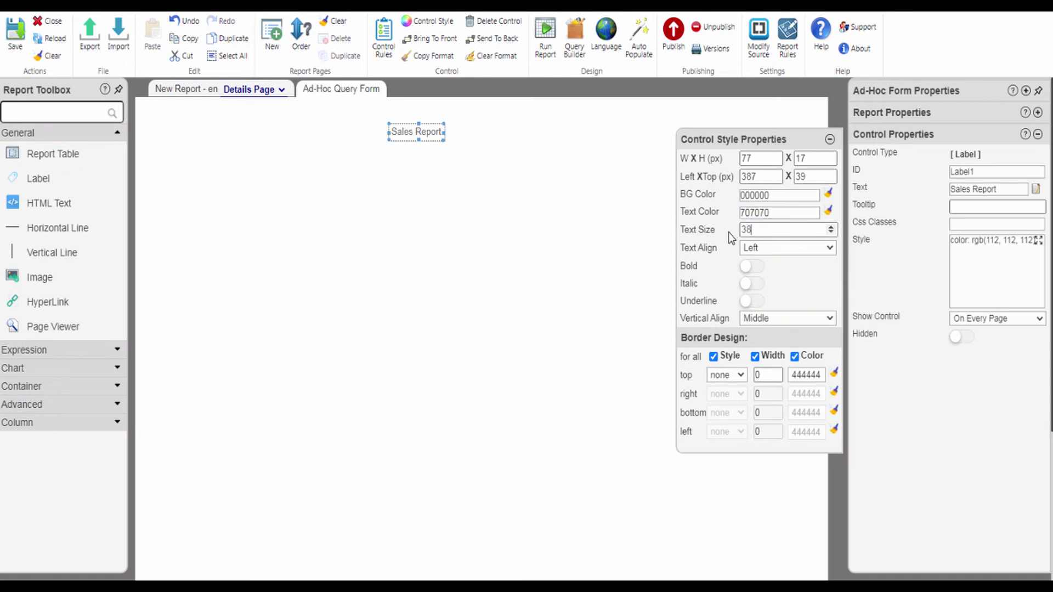
click(749, 266)
click(830, 140)
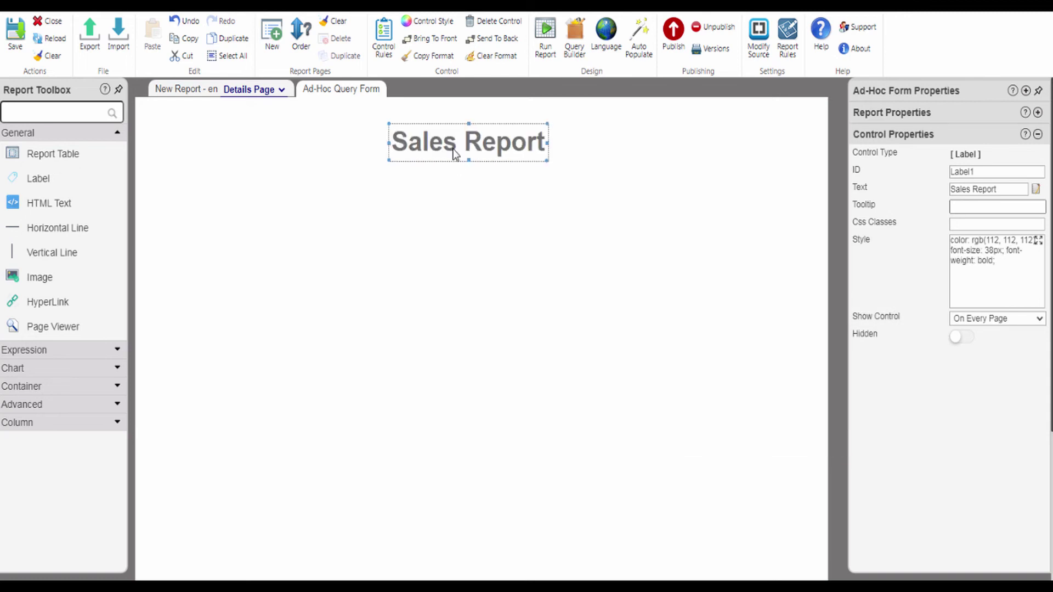
- Add a horizontal line stretched across the page with an empty report table below
drag(48, 226, 165, 151)
drag(236, 160, 790, 161)
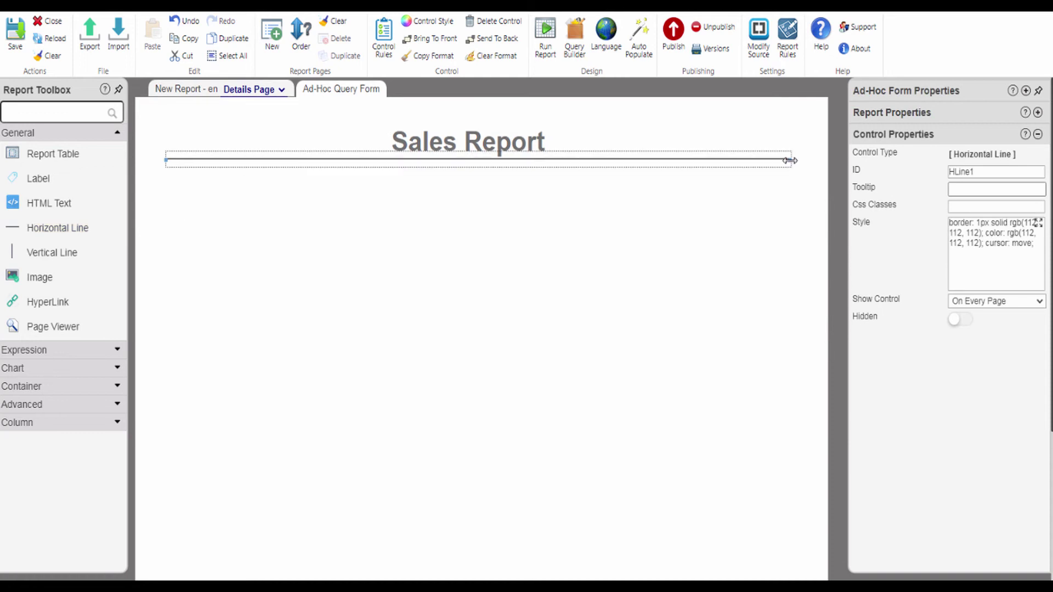
click(436, 197)
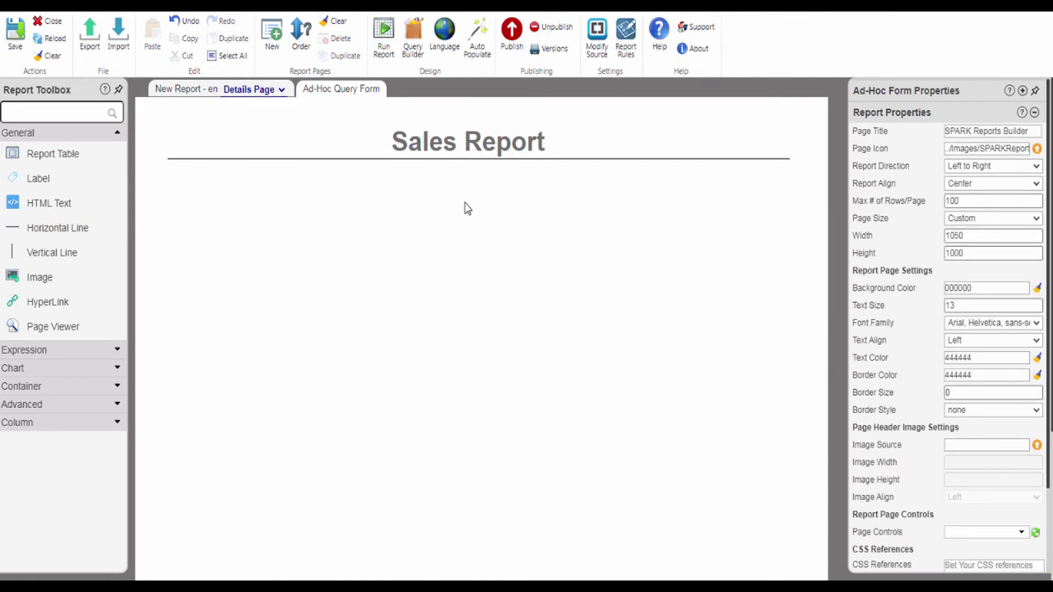
drag(53, 154, 296, 195)
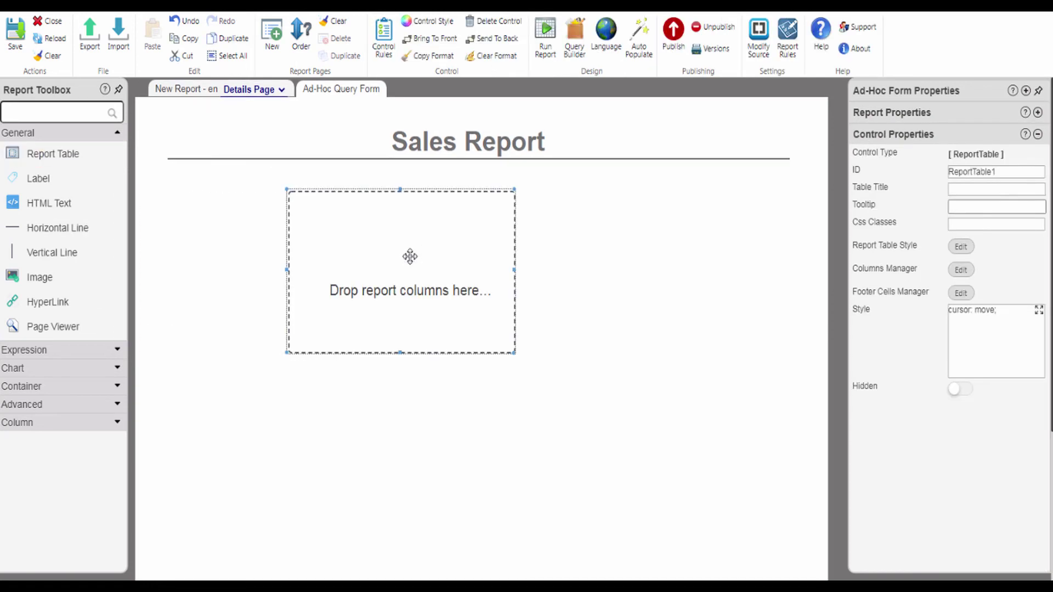
- Fill the table with columns Invoice Date, Customer Name through Payment Method, and preview it
click(117, 135)
click(115, 225)
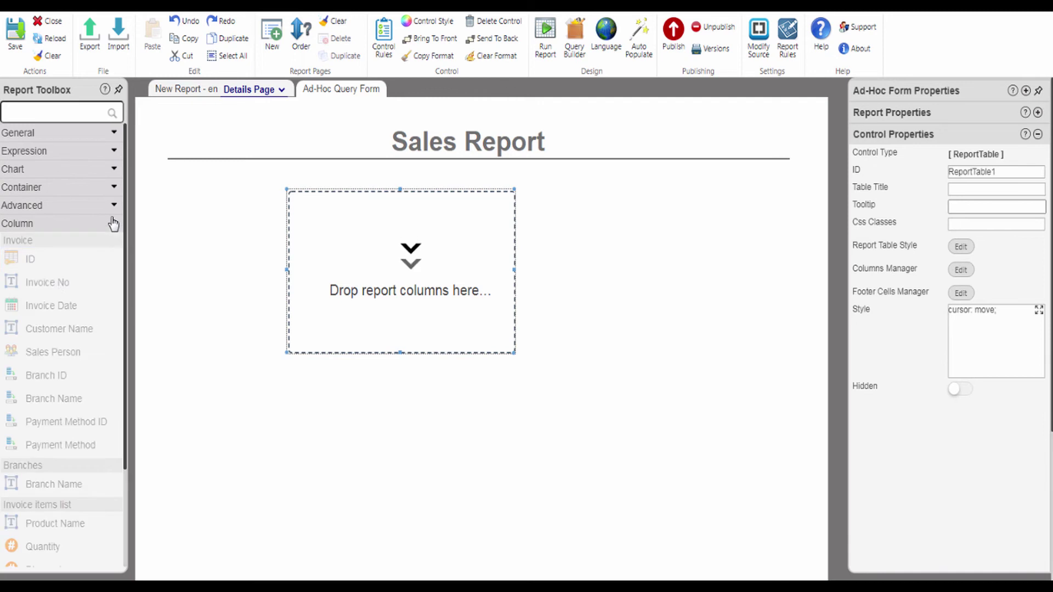
drag(42, 308, 318, 236)
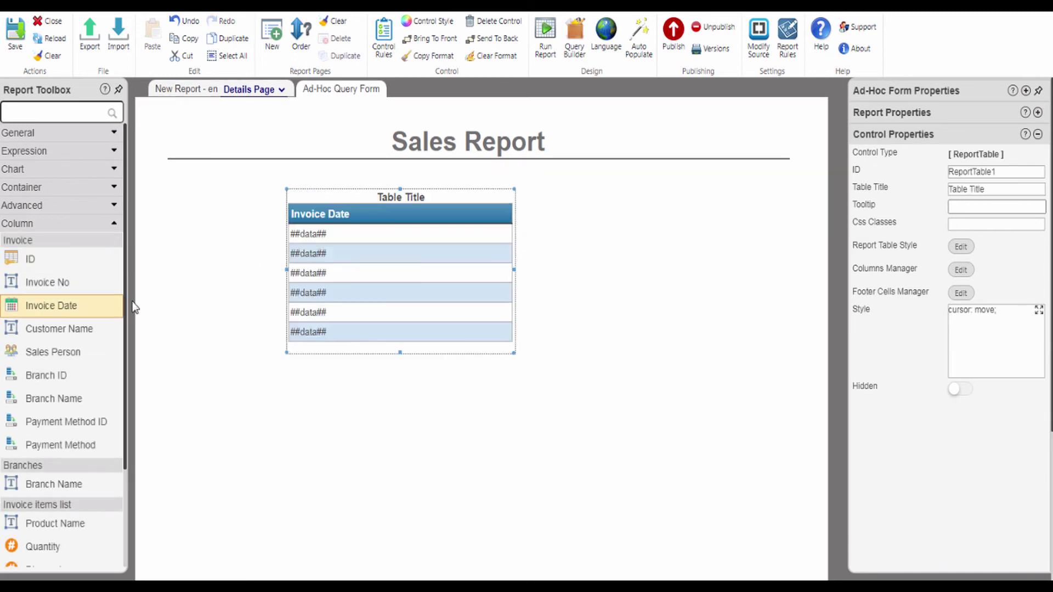
drag(83, 329, 390, 222)
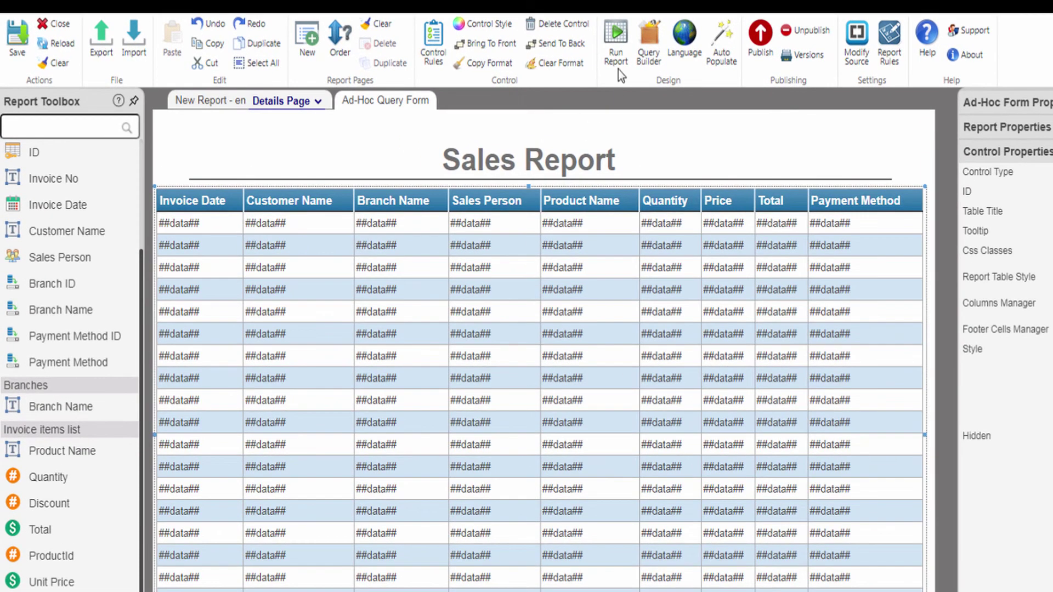
click(618, 43)
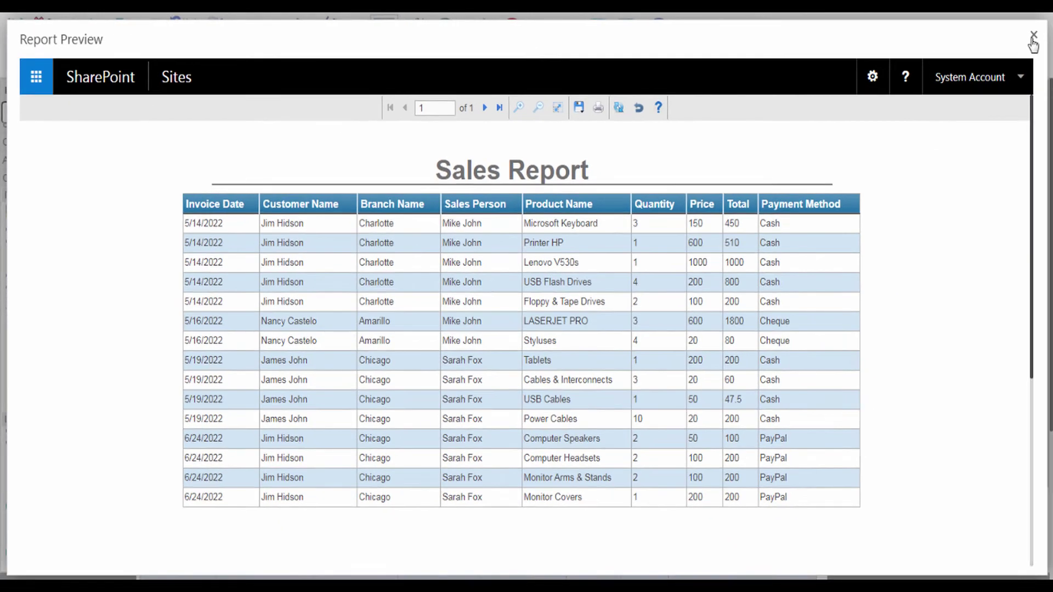
click(1033, 36)
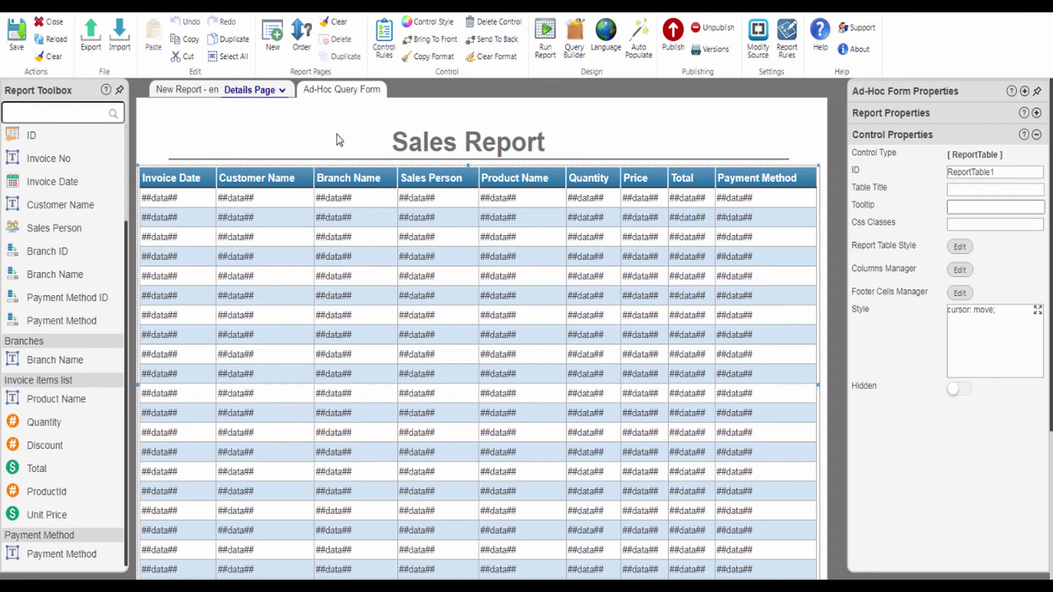
- Place a text box on the Ad-Hoc Query Form with ID PaymentMethod and Hidden on
click(338, 93)
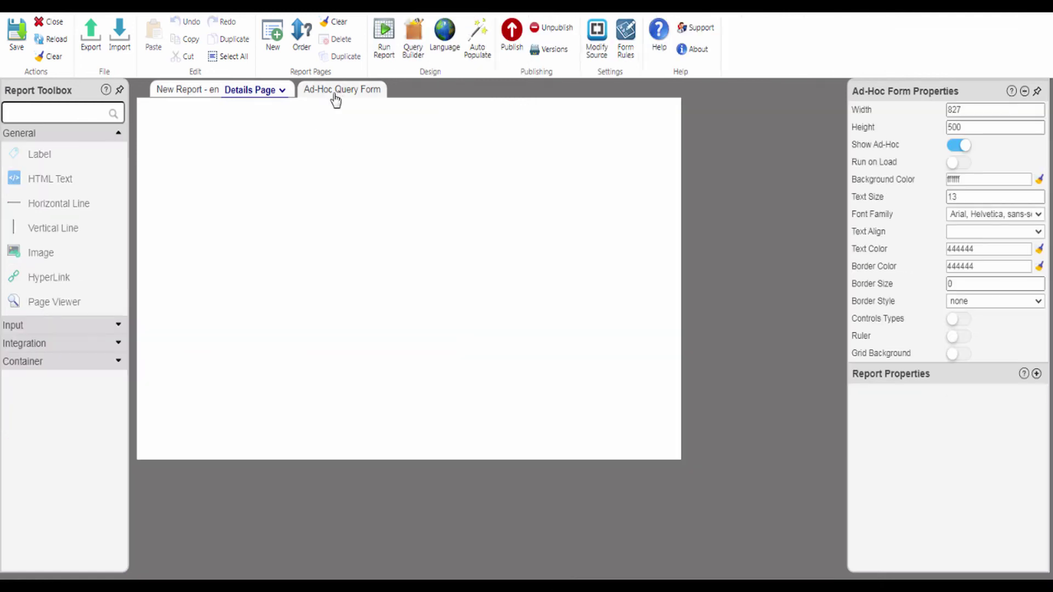
click(118, 326)
drag(125, 385, 121, 555)
click(115, 540)
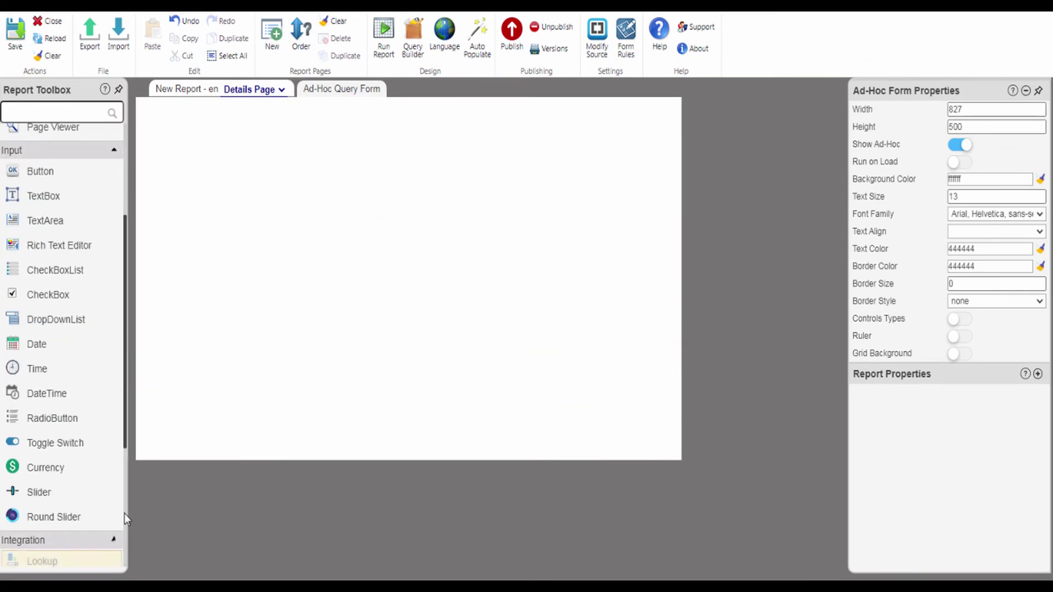
scroll(123, 553, down, 3)
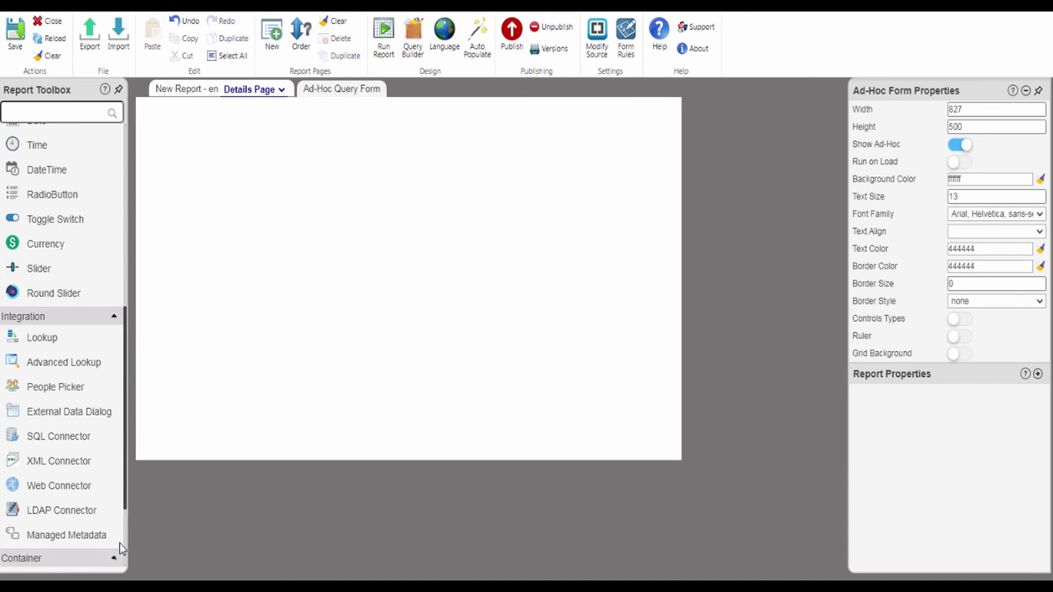
drag(124, 482, 125, 220)
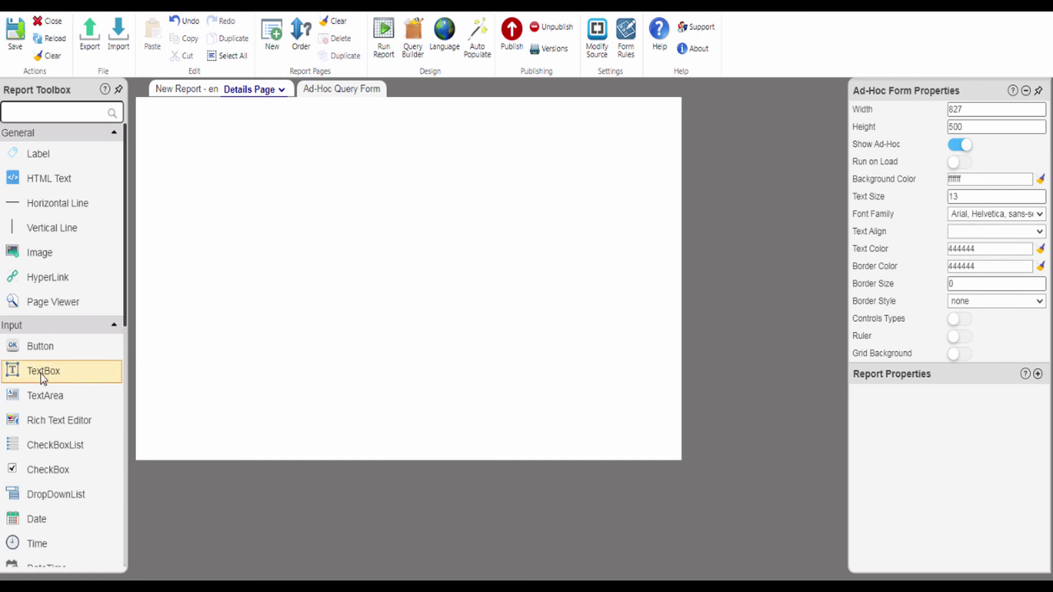
drag(40, 373, 223, 139)
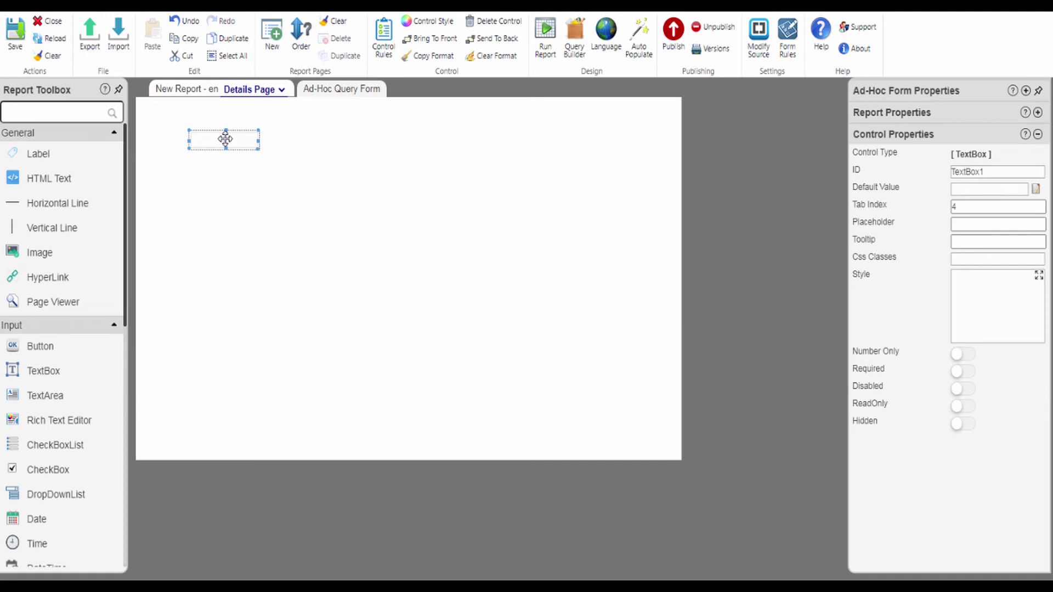
double_click(987, 170)
text(PaymentMethod)
click(967, 425)
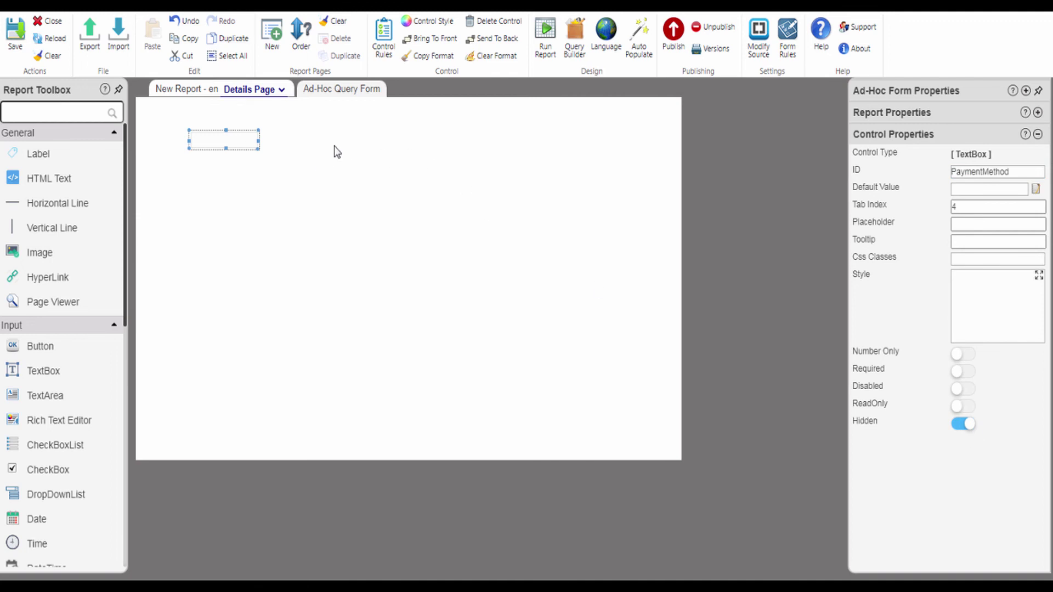
- Add and save a filter: Invoice Payment Method Equals the PaymentMethod control
click(576, 39)
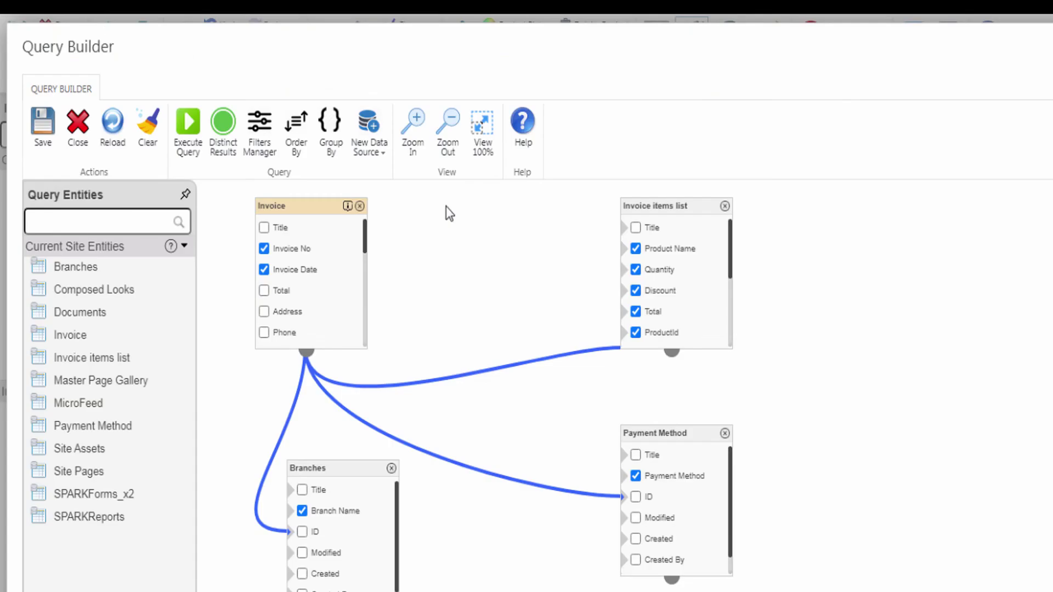
click(259, 138)
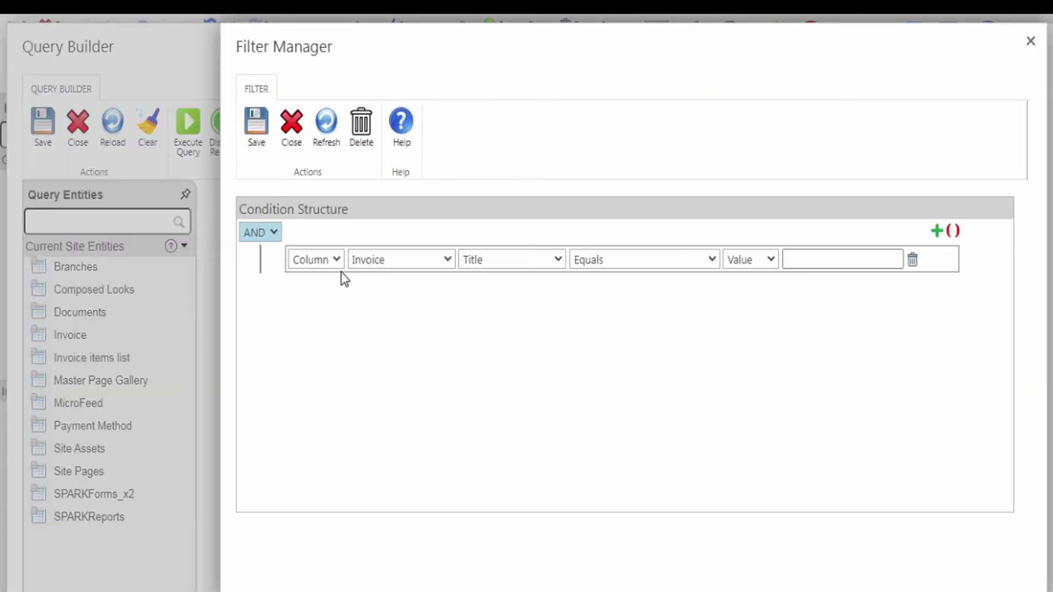
click(496, 264)
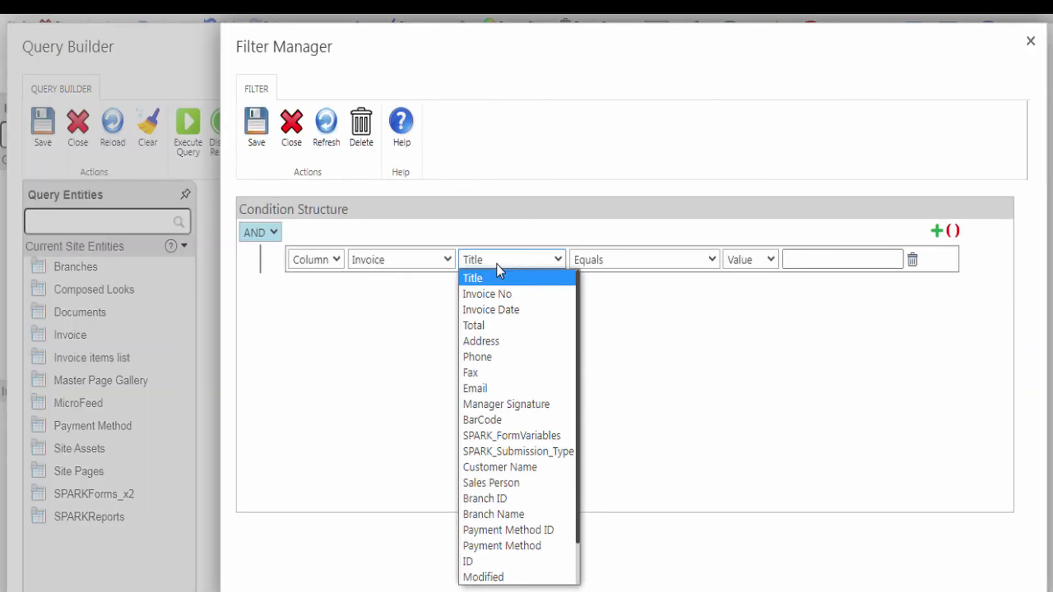
click(497, 546)
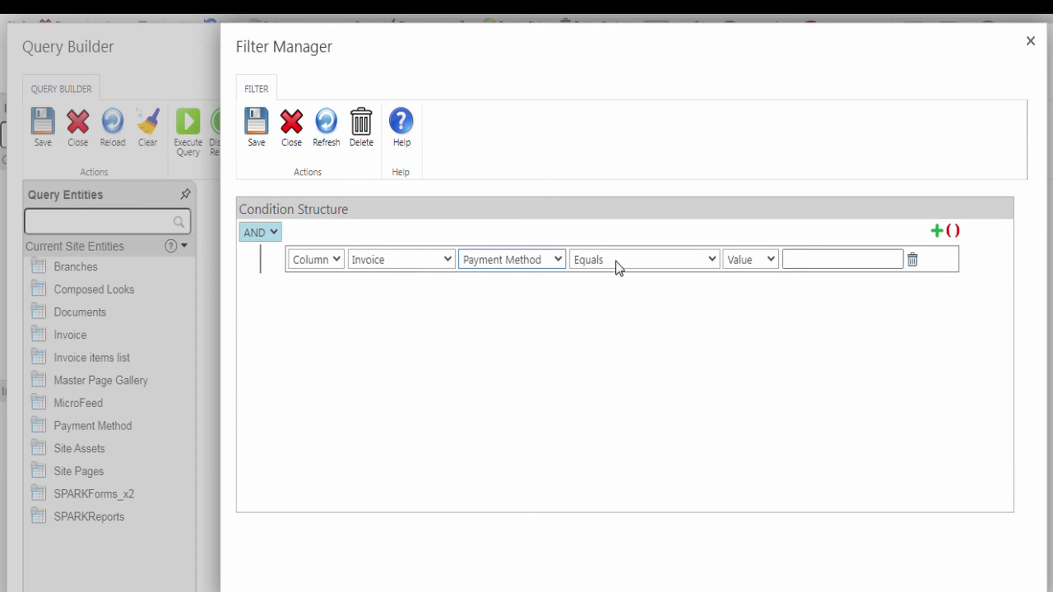
click(707, 262)
click(703, 261)
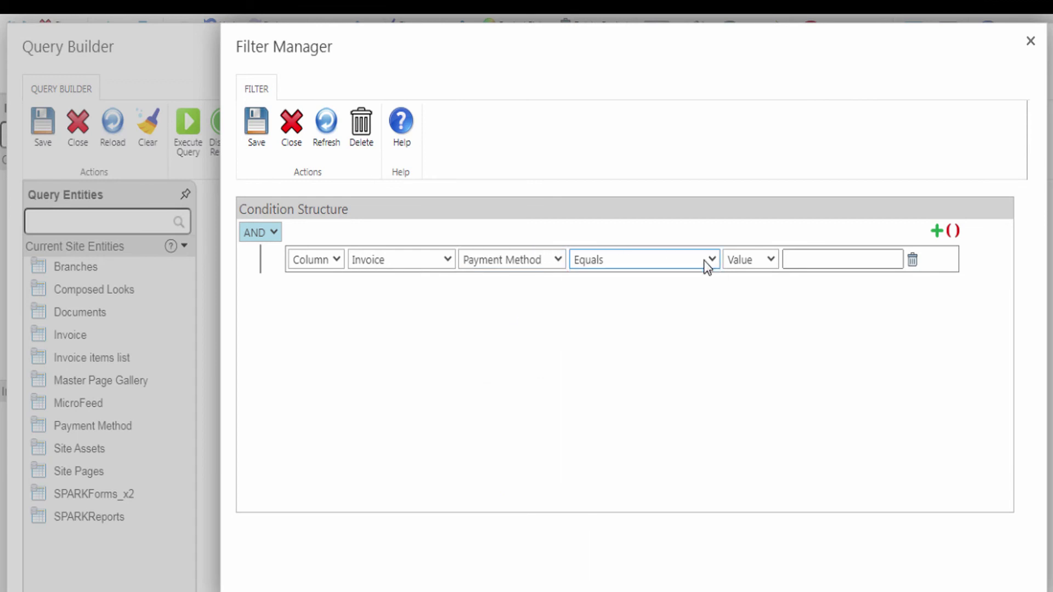
click(741, 262)
click(743, 291)
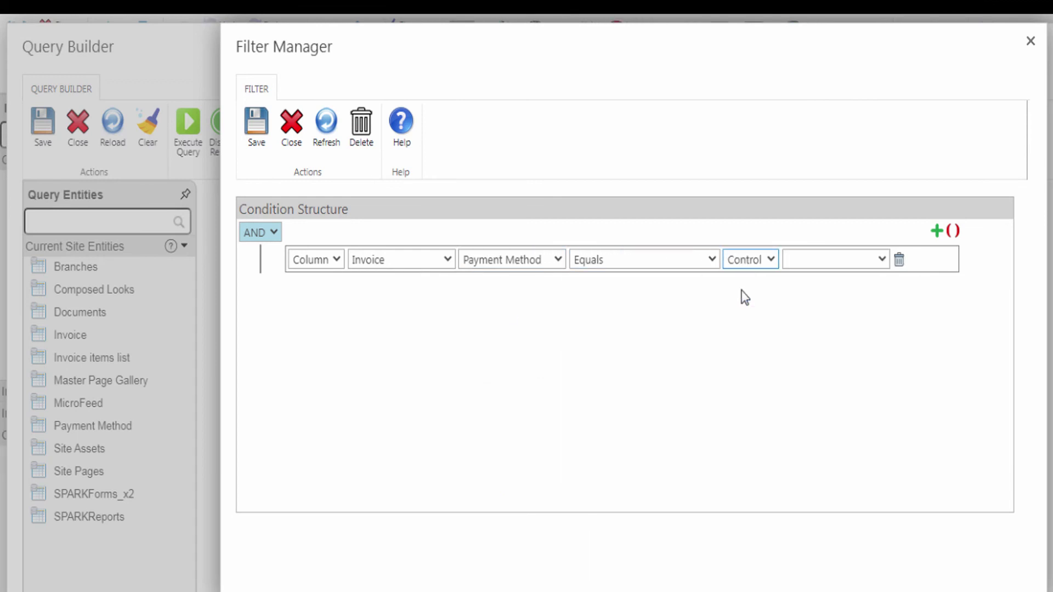
click(806, 266)
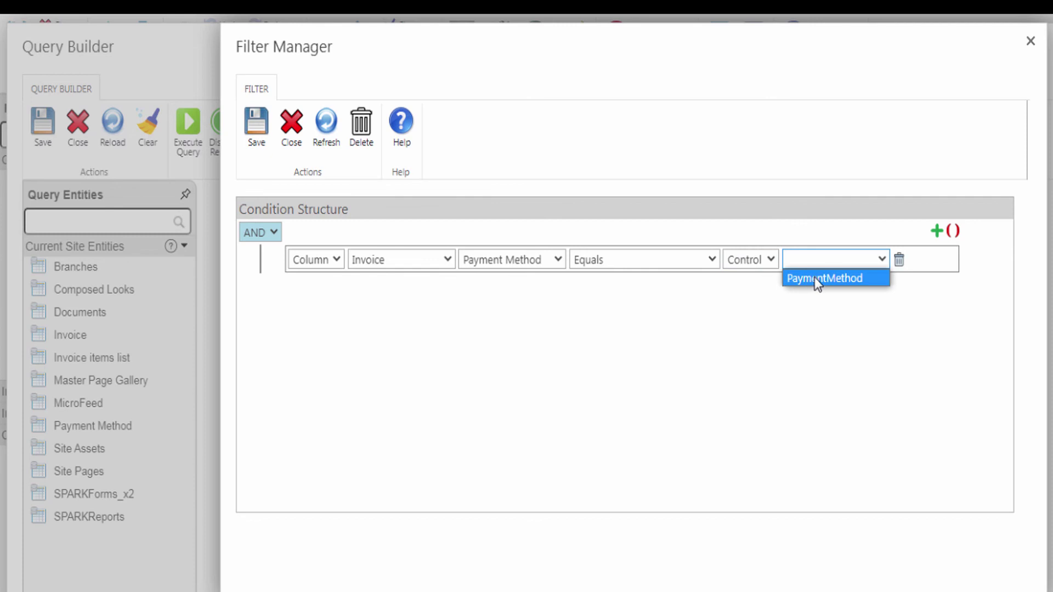
click(816, 278)
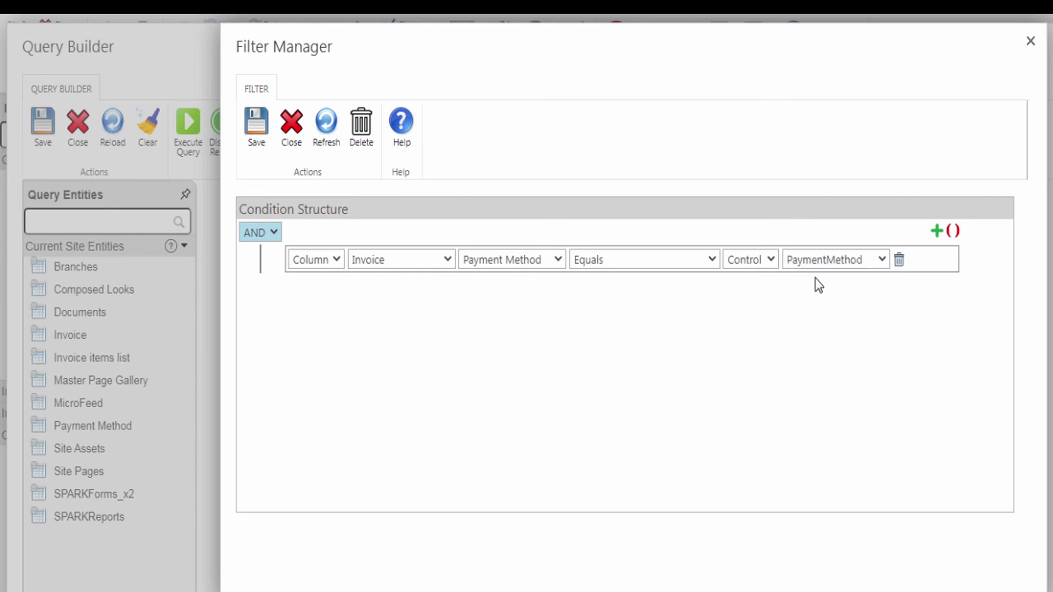
click(252, 124)
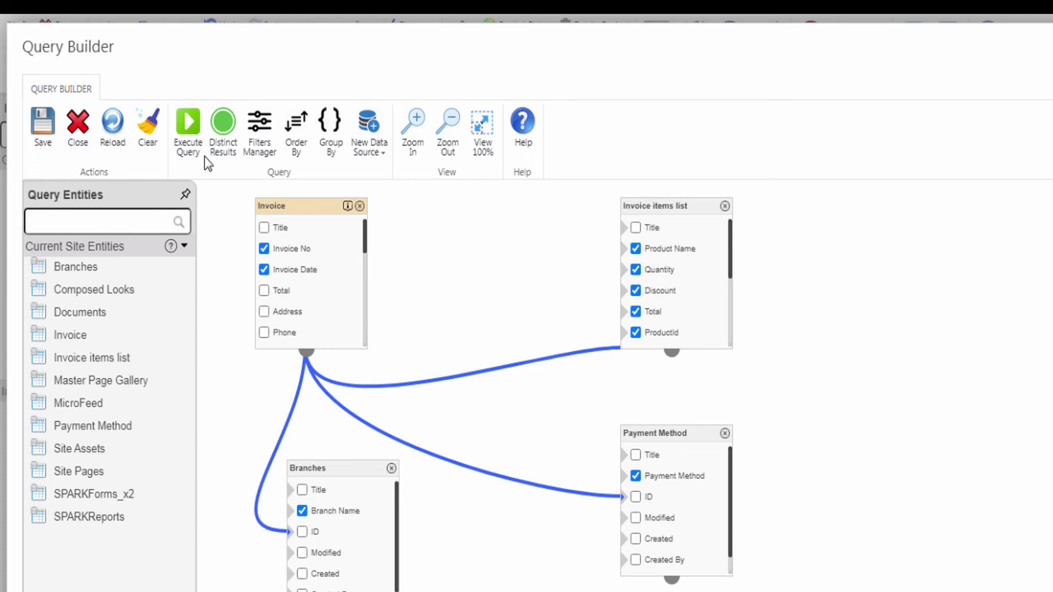
- Test the query with PaymentMethod 'Cash', confirm only Cash rows return, then save it
click(185, 121)
click(597, 320)
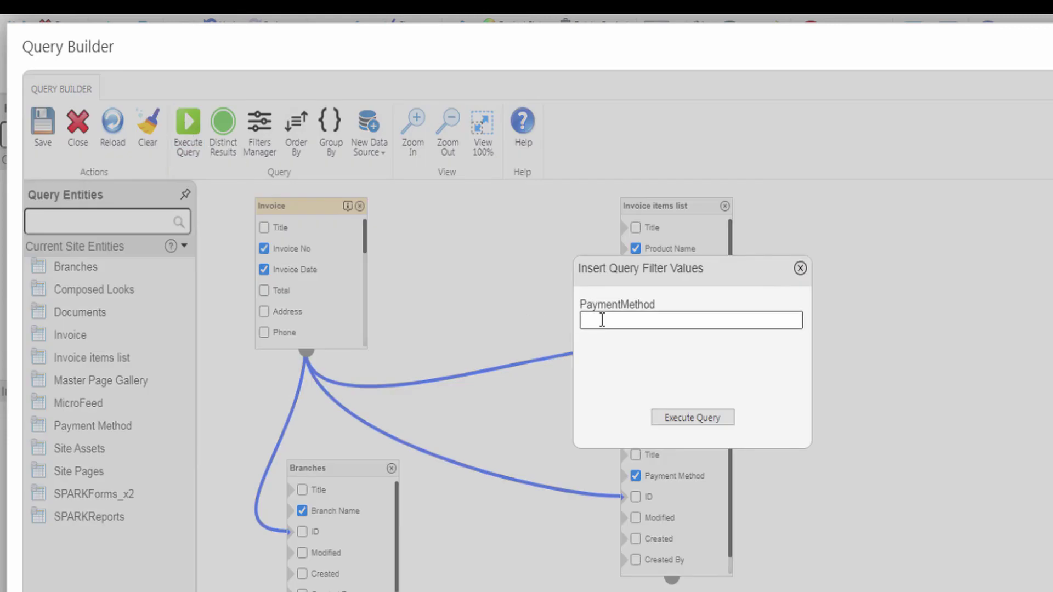
text(Cash)
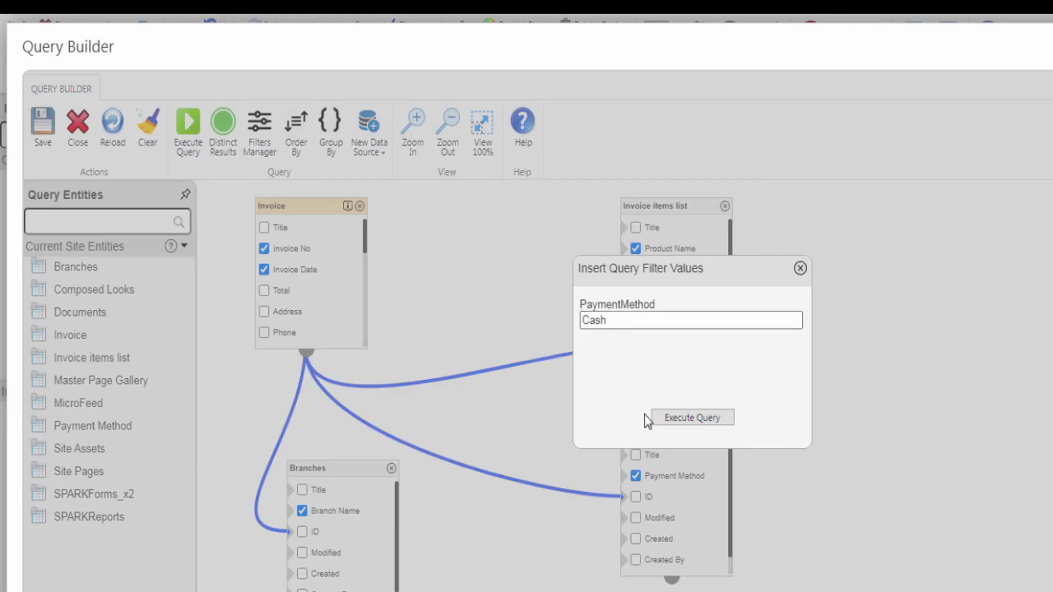
click(675, 422)
drag(548, 586, 574, 586)
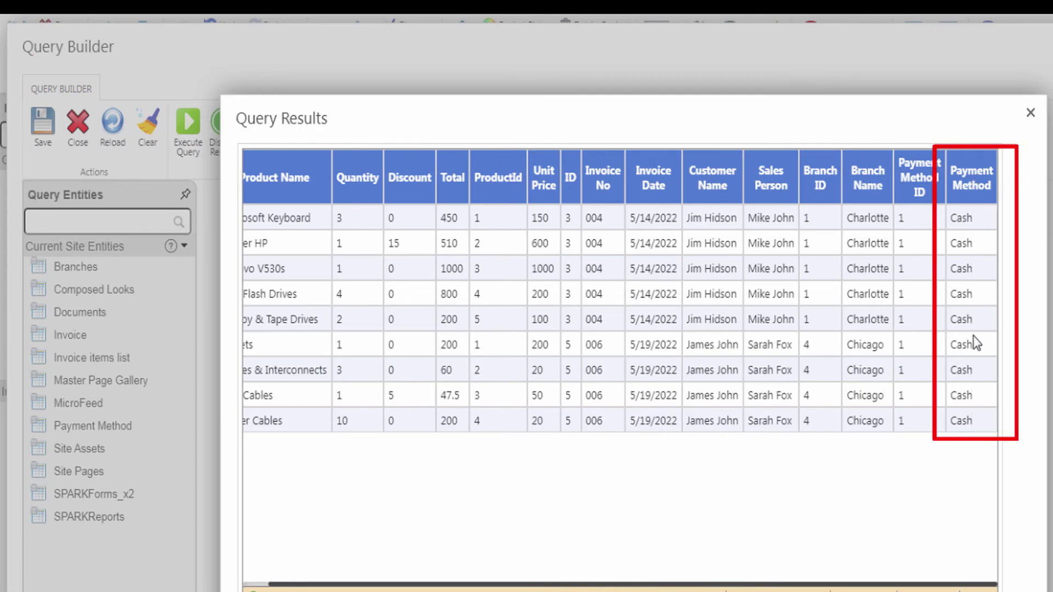
click(1030, 113)
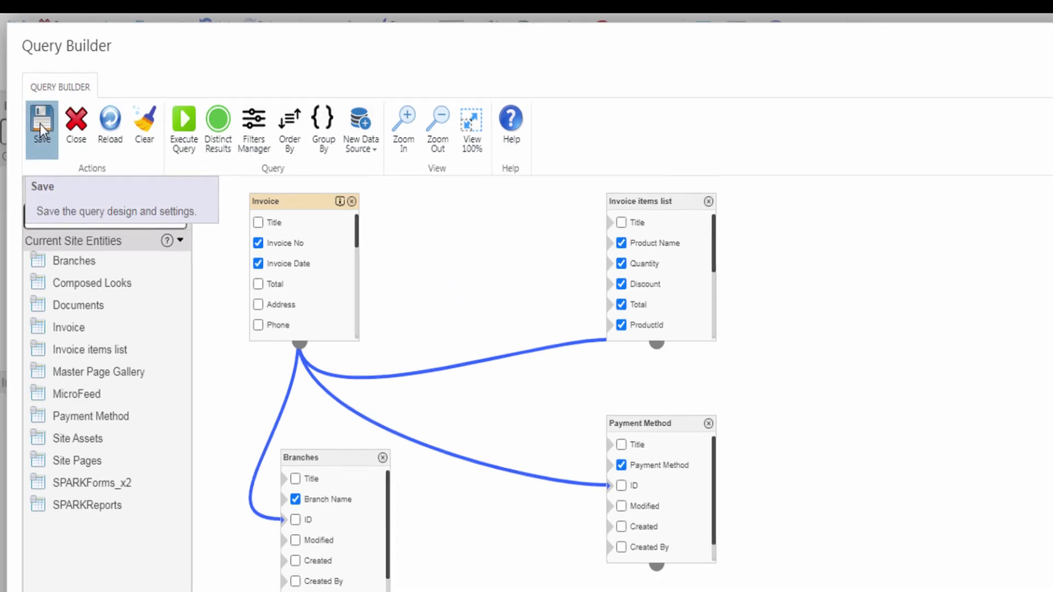
click(43, 129)
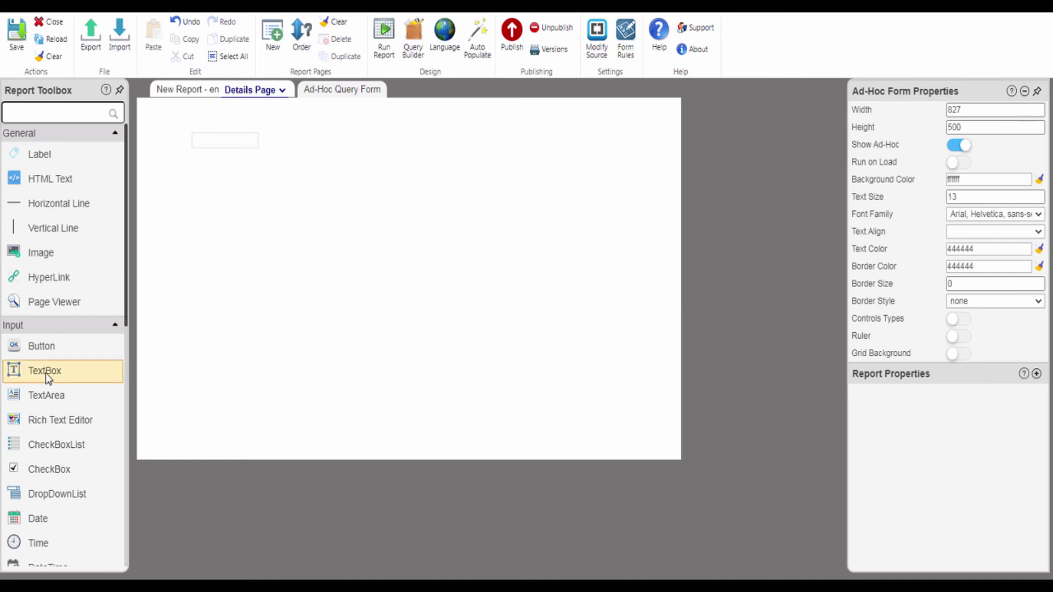
- Add a hidden text box with ID CustomerName to the query form
drag(45, 373, 285, 152)
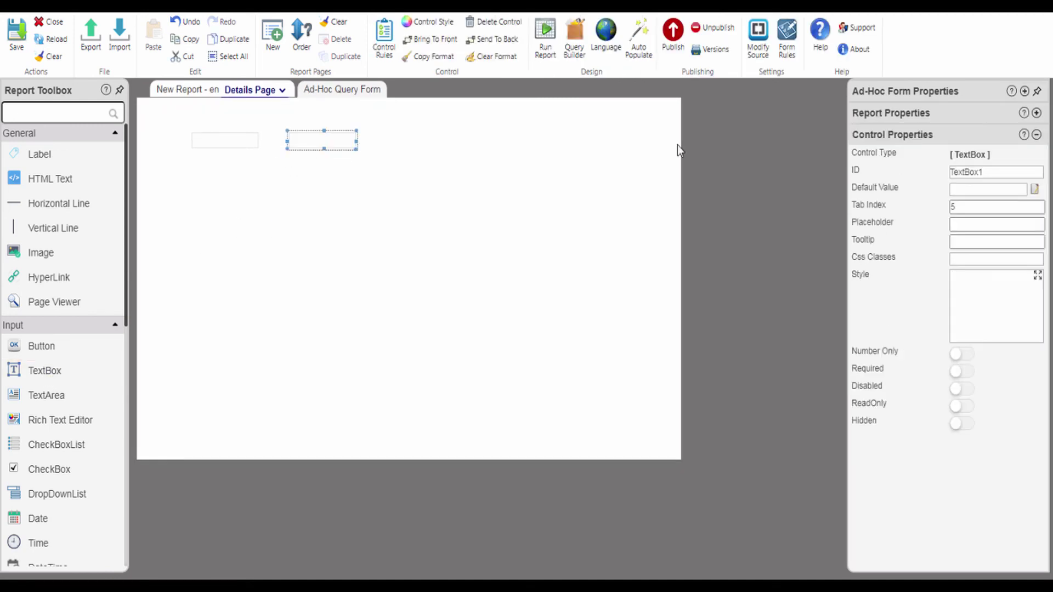
double_click(955, 174)
text(CustomerName)
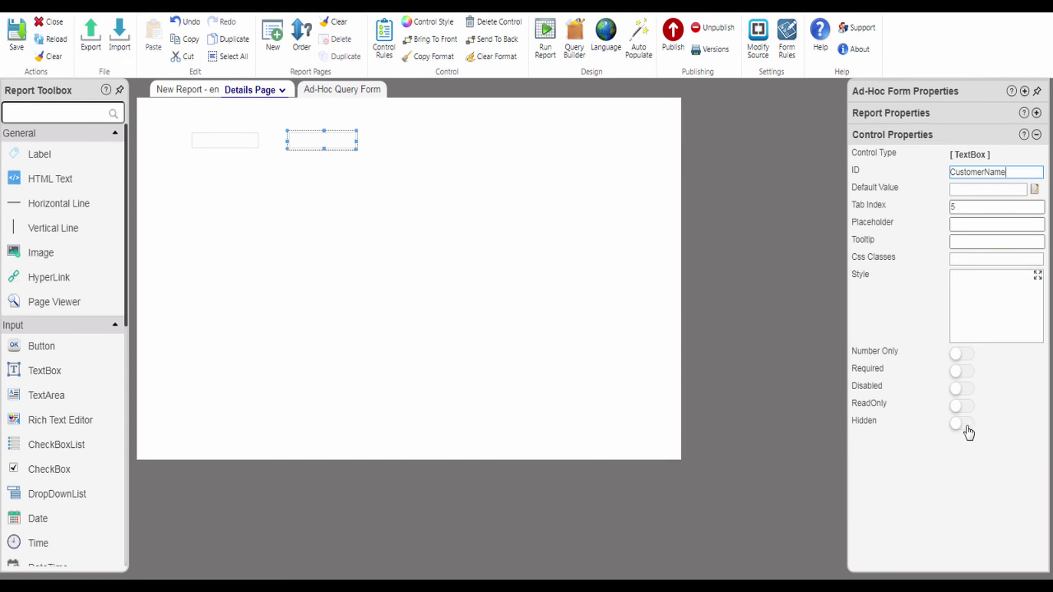
click(965, 425)
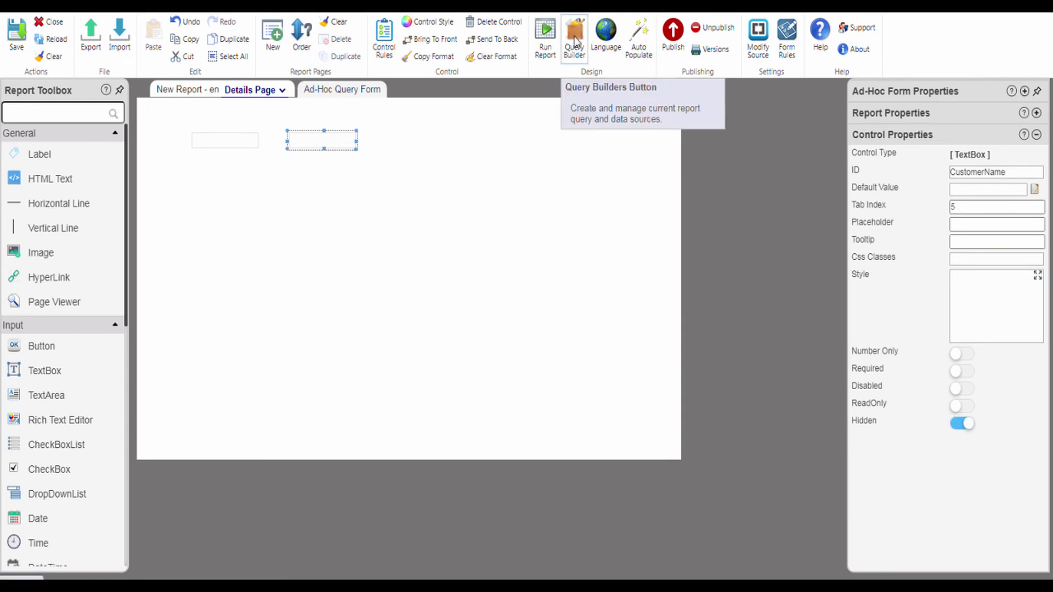
- Switch filters to OR and add Customer Name Equals the CustomerName control
click(575, 41)
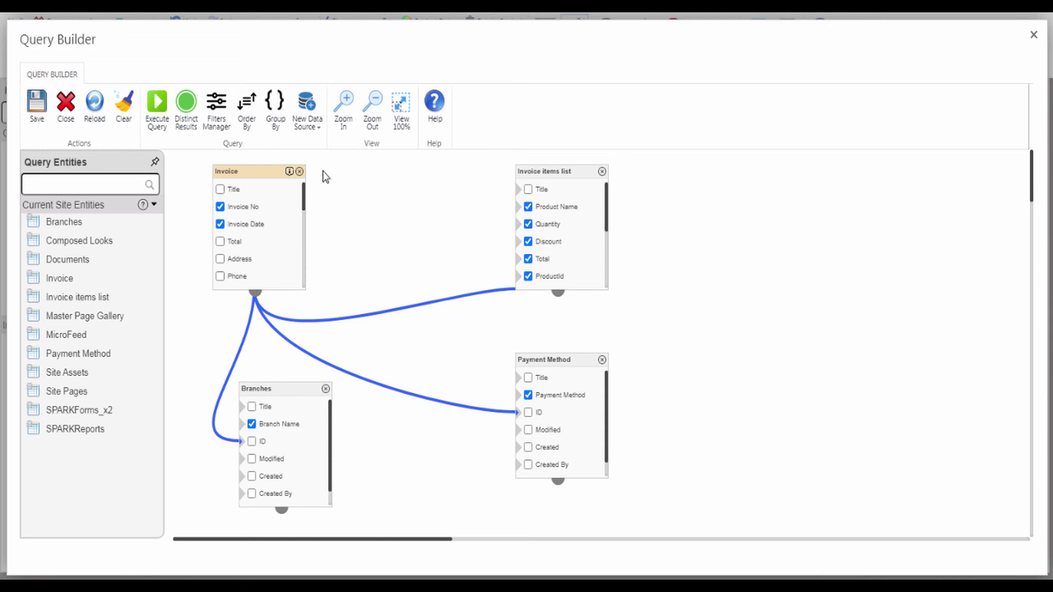
click(222, 123)
click(228, 193)
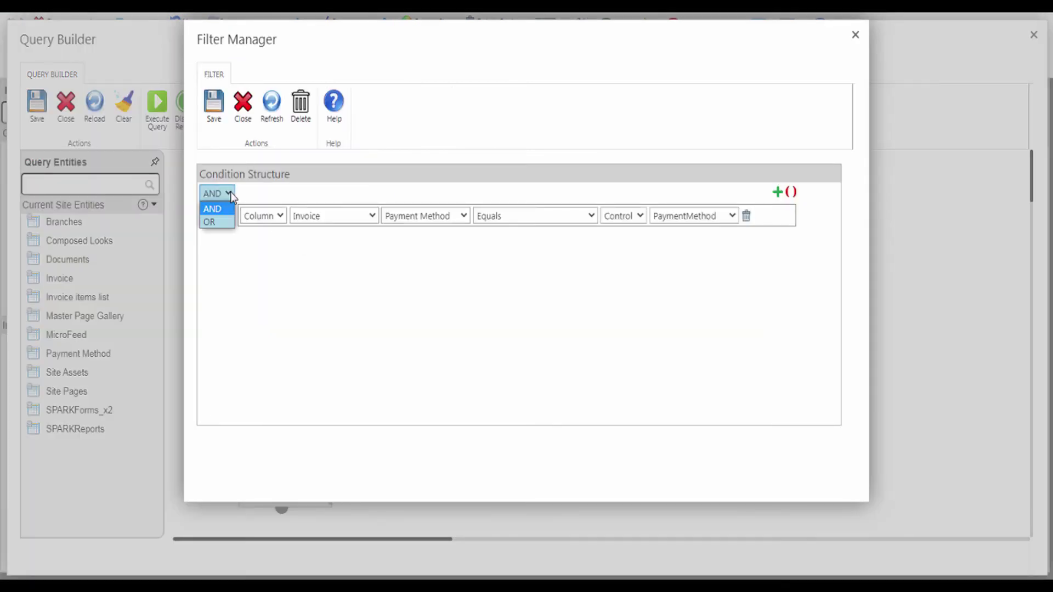
click(209, 221)
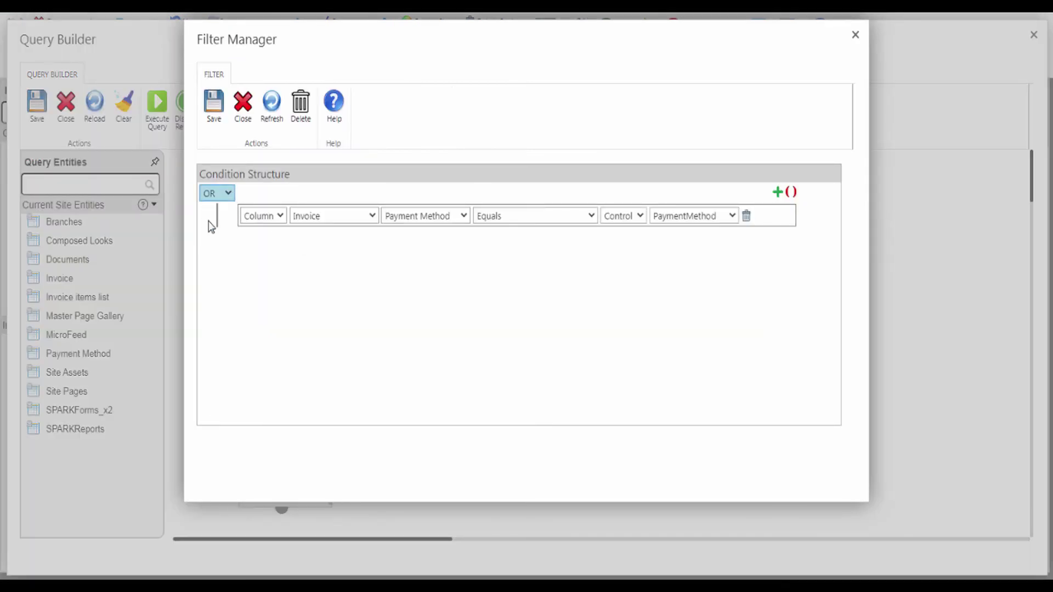
click(778, 193)
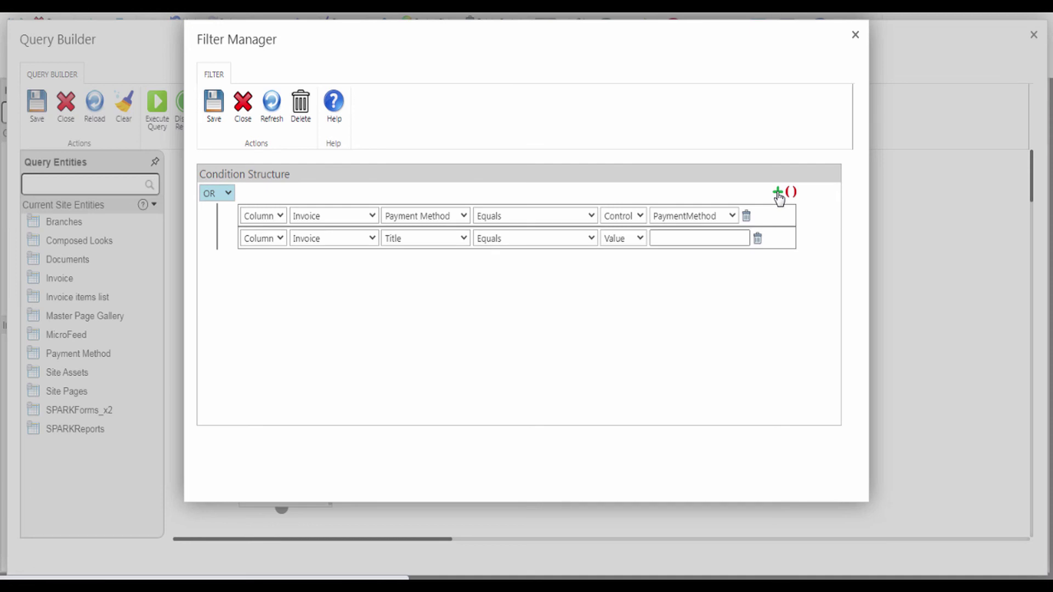
click(417, 242)
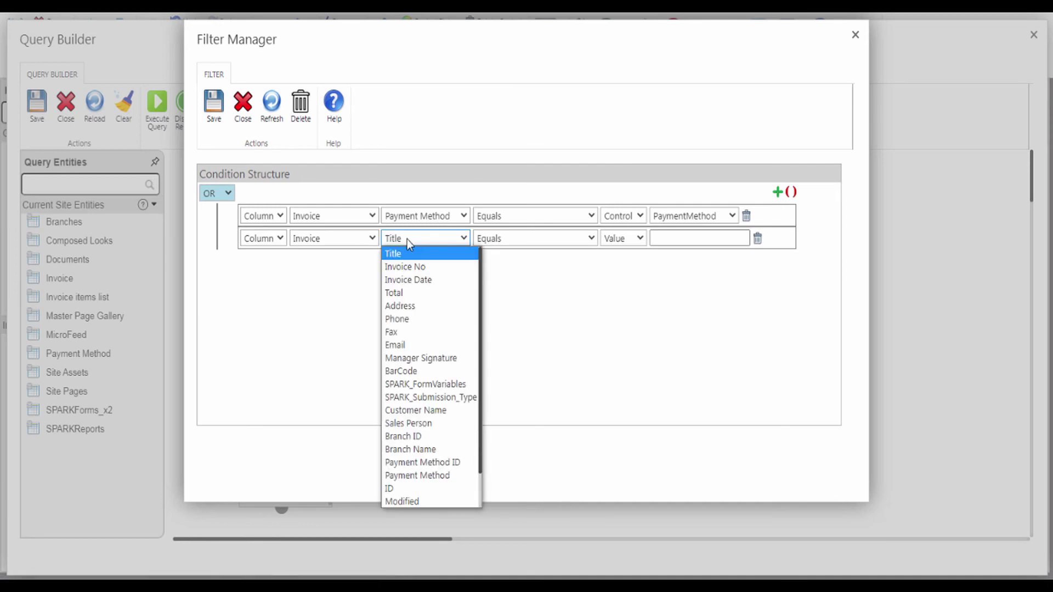
click(410, 411)
click(613, 238)
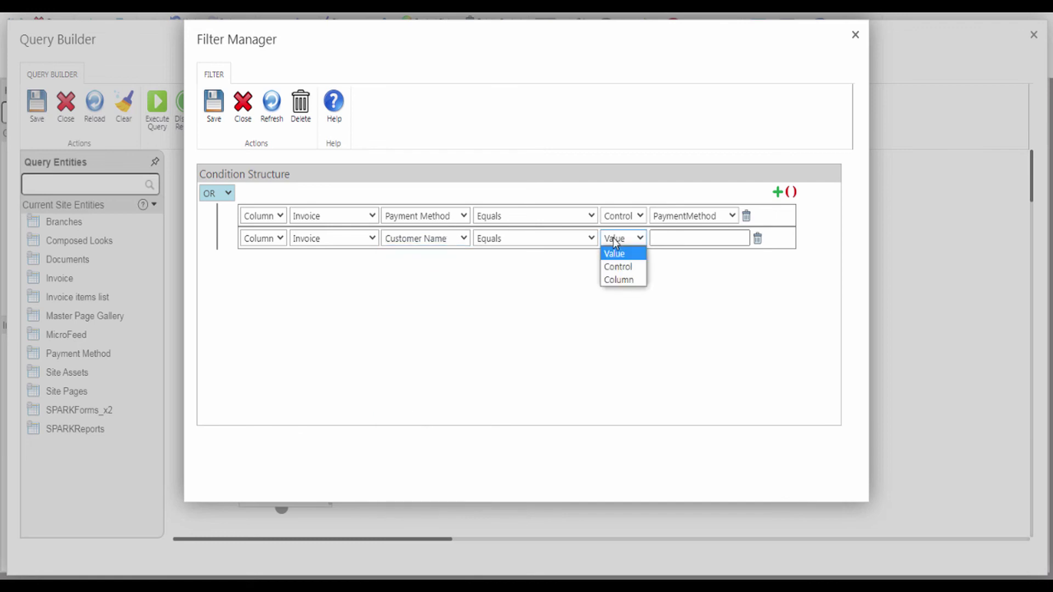
click(618, 266)
click(673, 241)
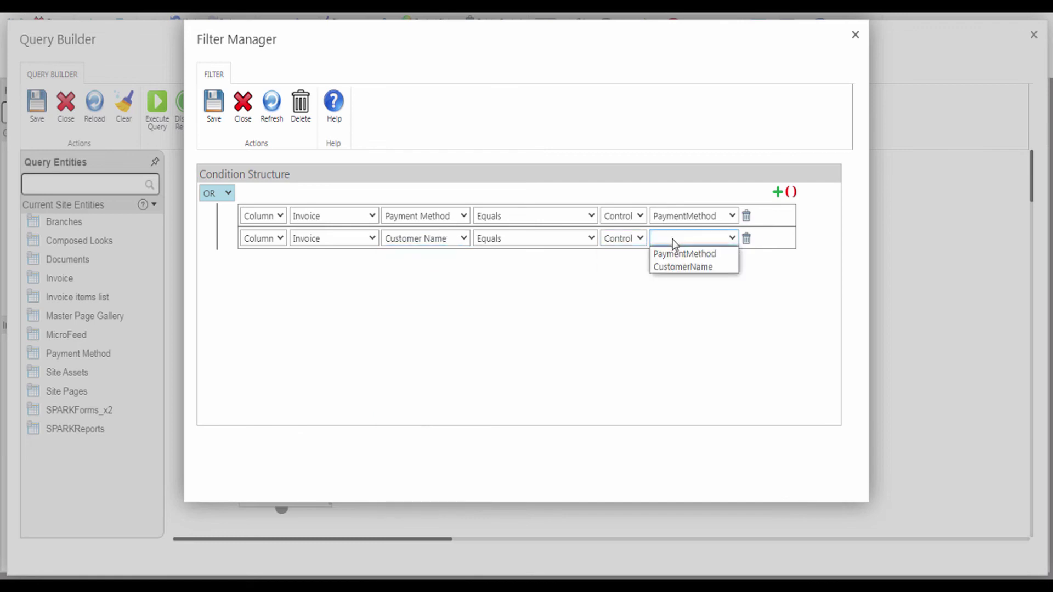
click(680, 268)
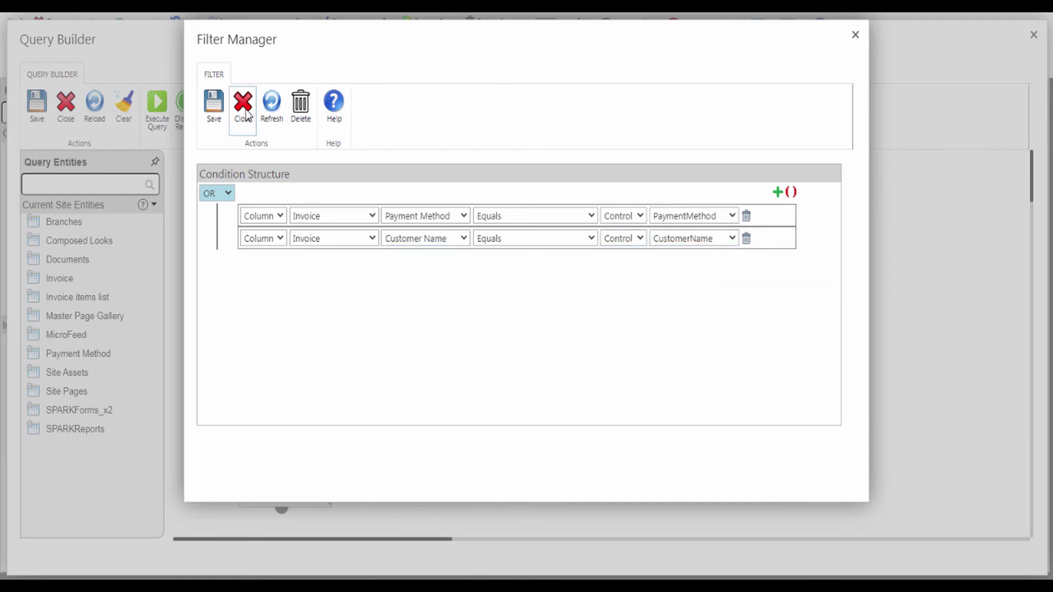
click(218, 106)
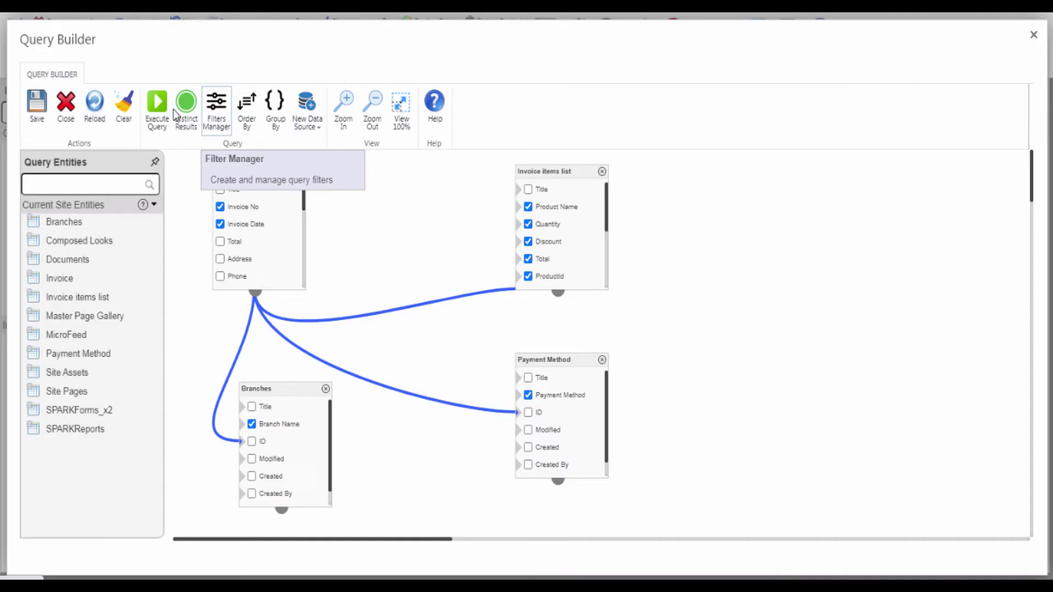
- Save the query and place two more text boxes, SalesPerson and Branch, on the form
click(37, 104)
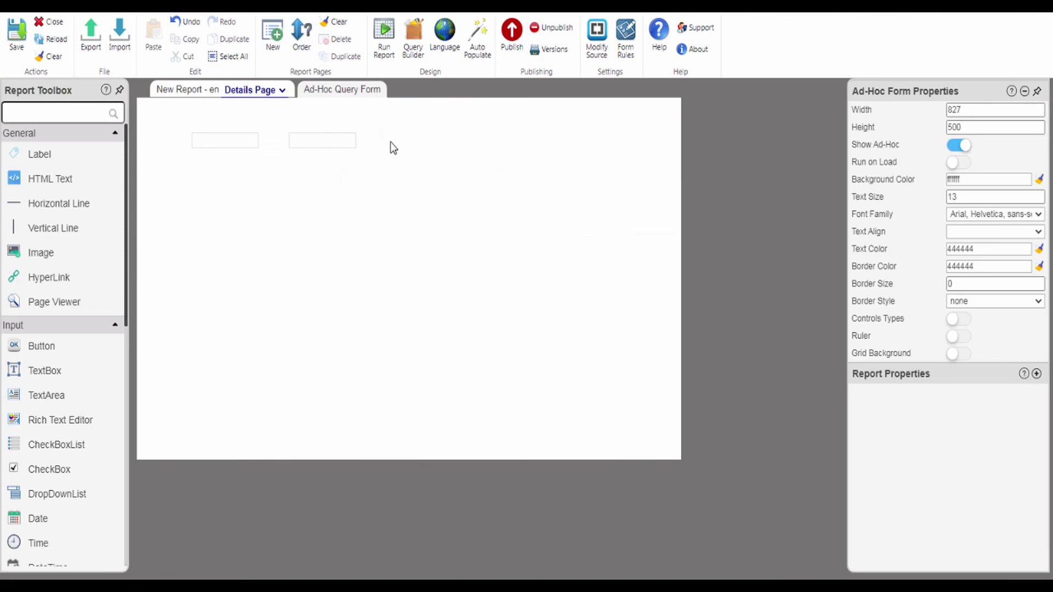
drag(42, 376, 416, 142)
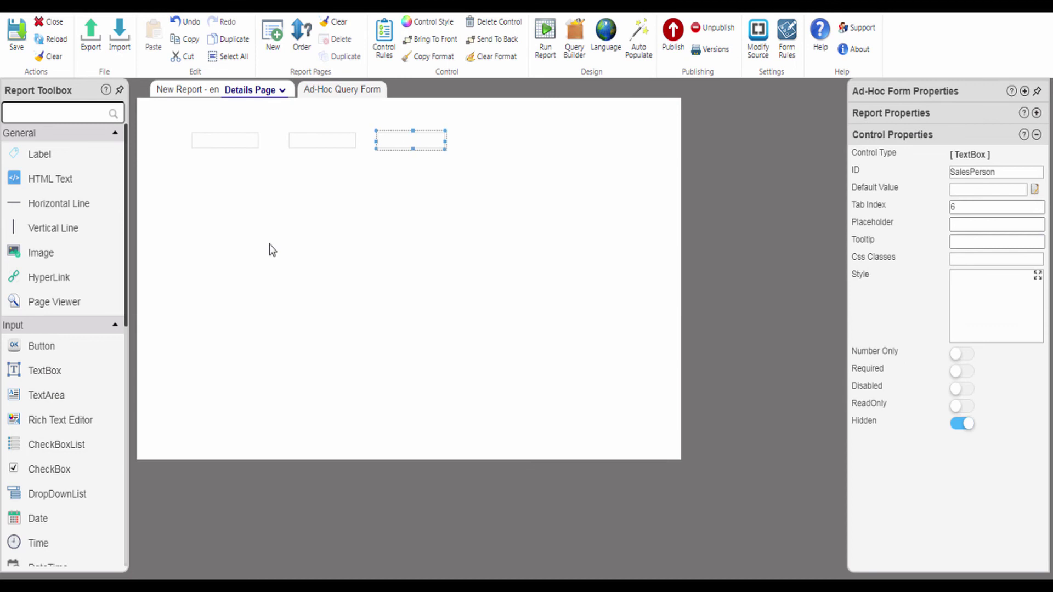
drag(50, 370, 508, 141)
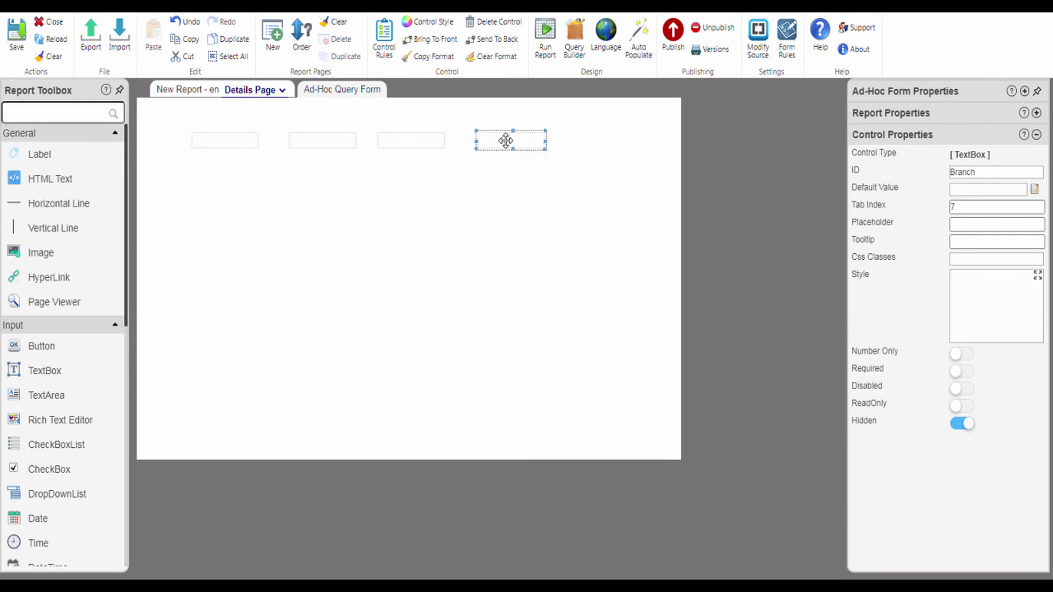
- Add a filter condition: Sales Person Equals the SalesPerson control
click(574, 40)
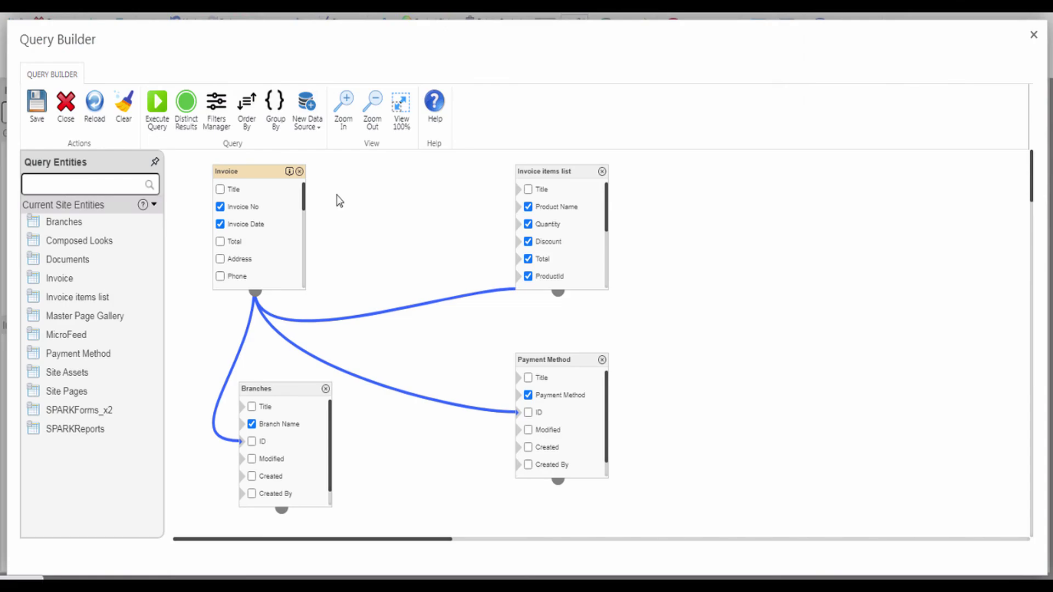
click(217, 110)
click(778, 192)
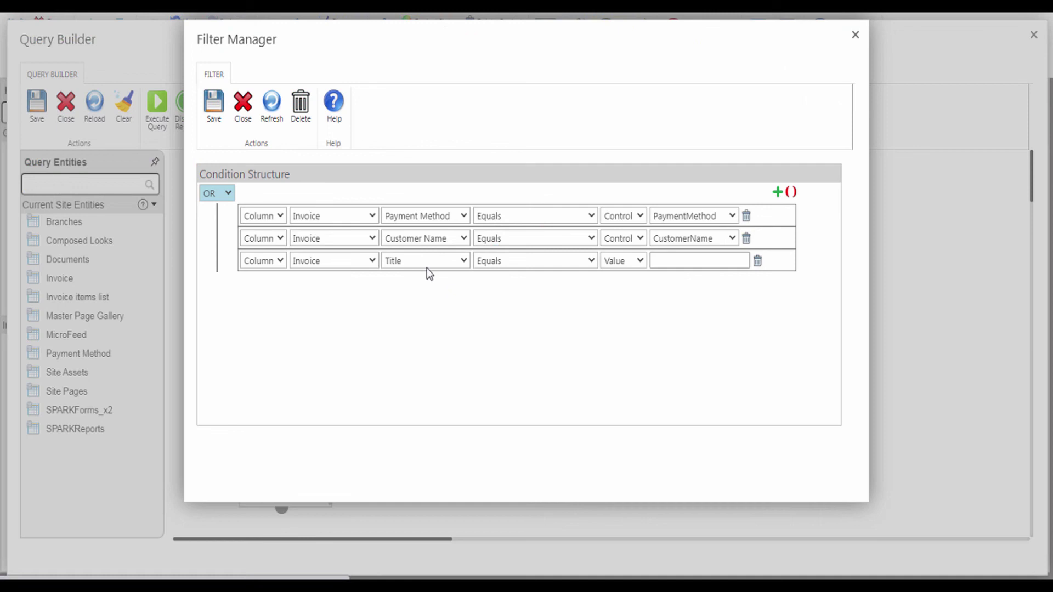
click(417, 262)
click(410, 447)
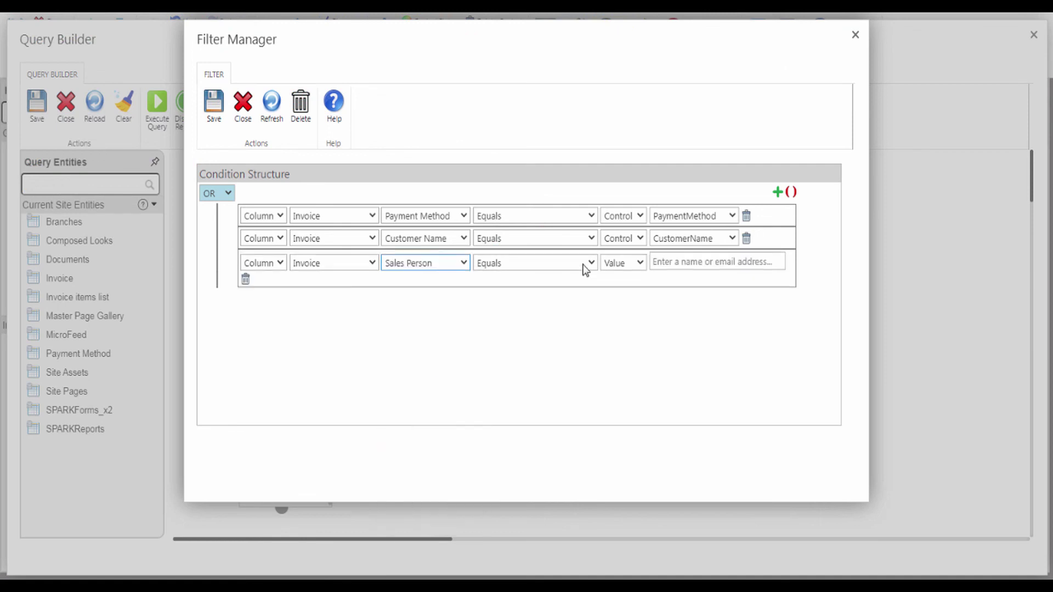
click(624, 264)
click(619, 292)
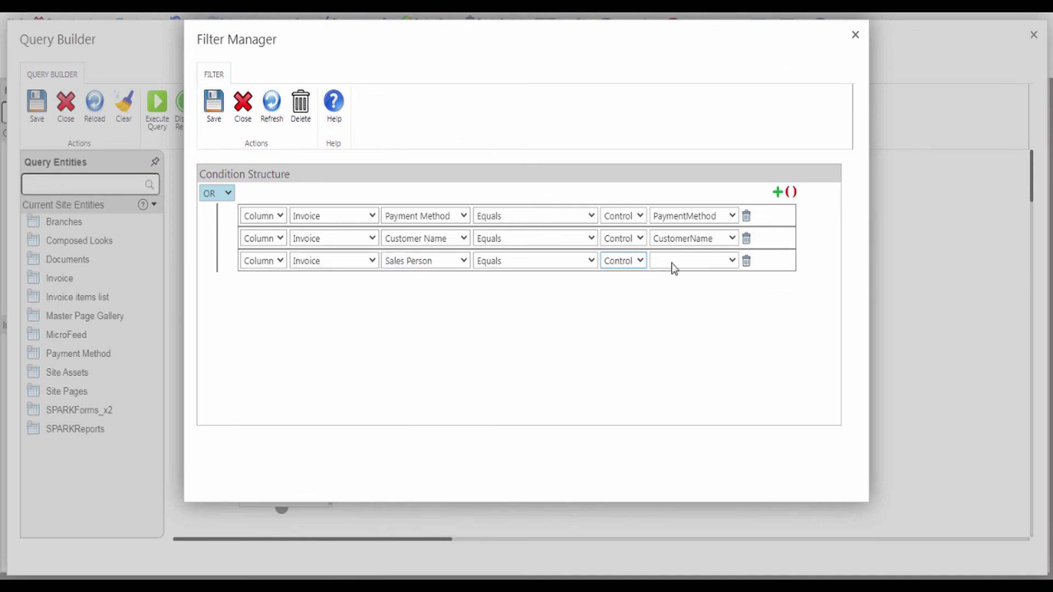
click(675, 261)
click(676, 302)
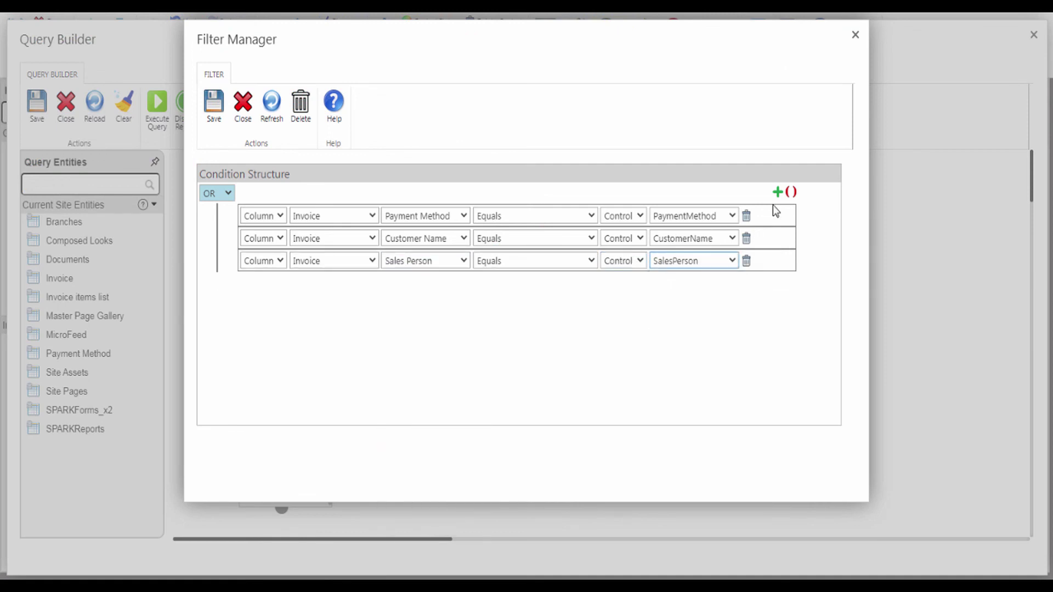
- Add Branch Name Equals the Branch control, then save the filters and query
click(778, 192)
click(428, 283)
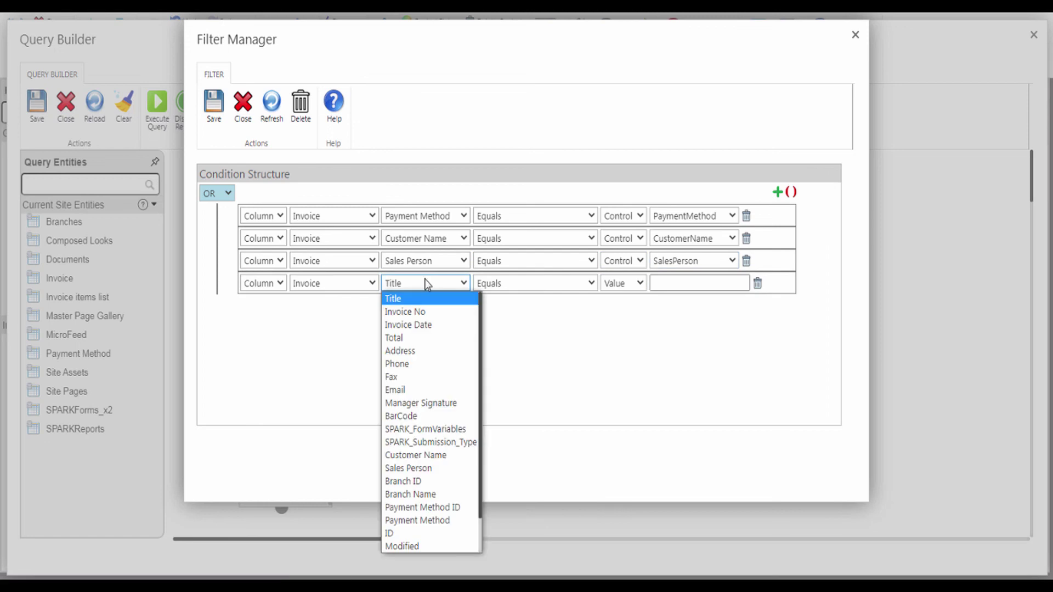
click(411, 494)
click(620, 283)
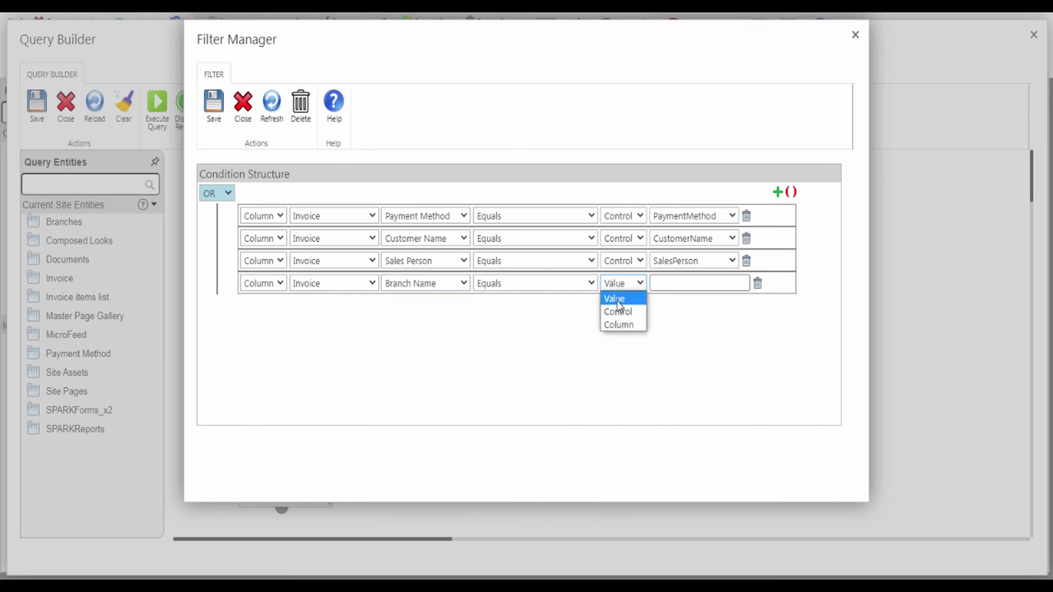
click(625, 312)
click(680, 284)
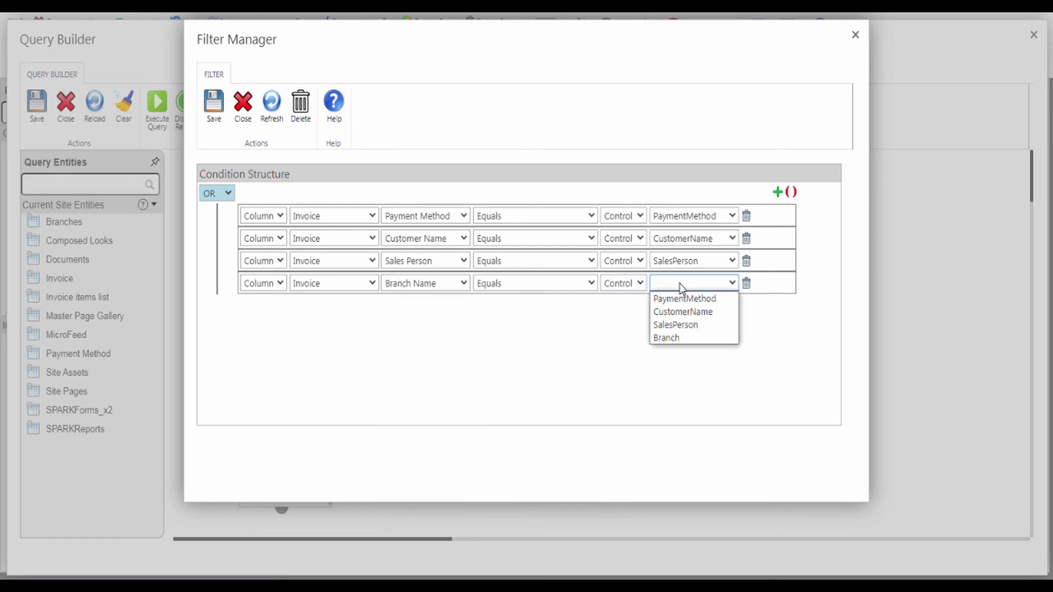
click(674, 338)
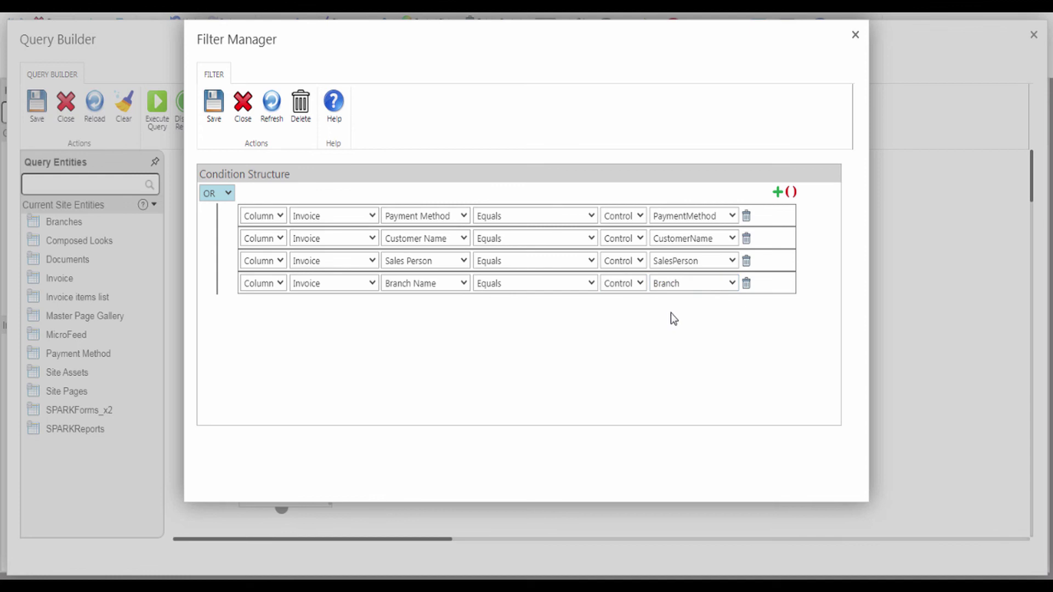
click(215, 115)
click(35, 104)
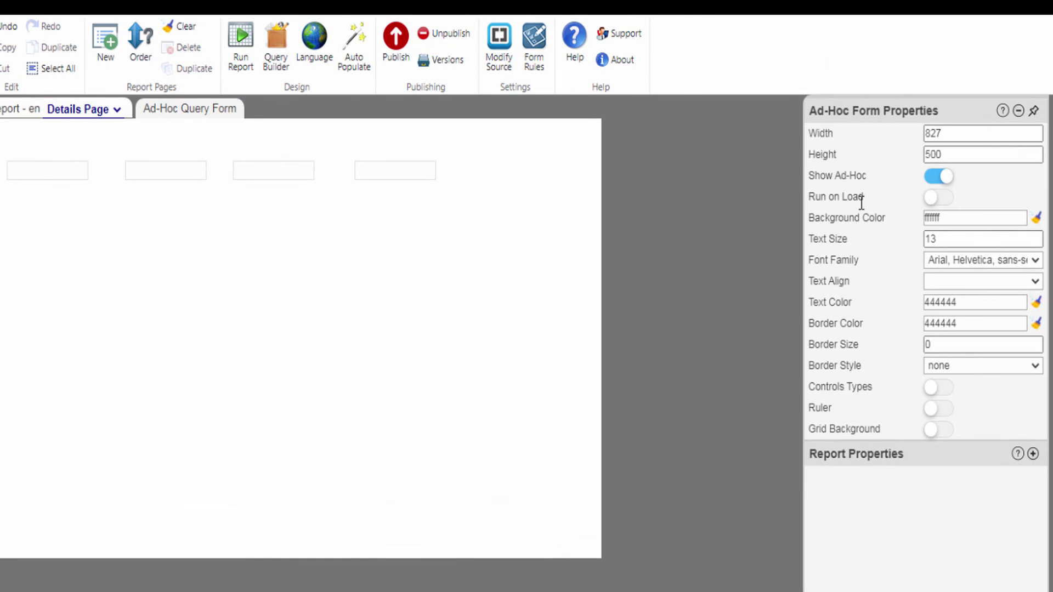
- Turn Run on Load on and Show Ad-Hoc off in the Ad-Hoc Form Properties
click(946, 201)
click(935, 179)
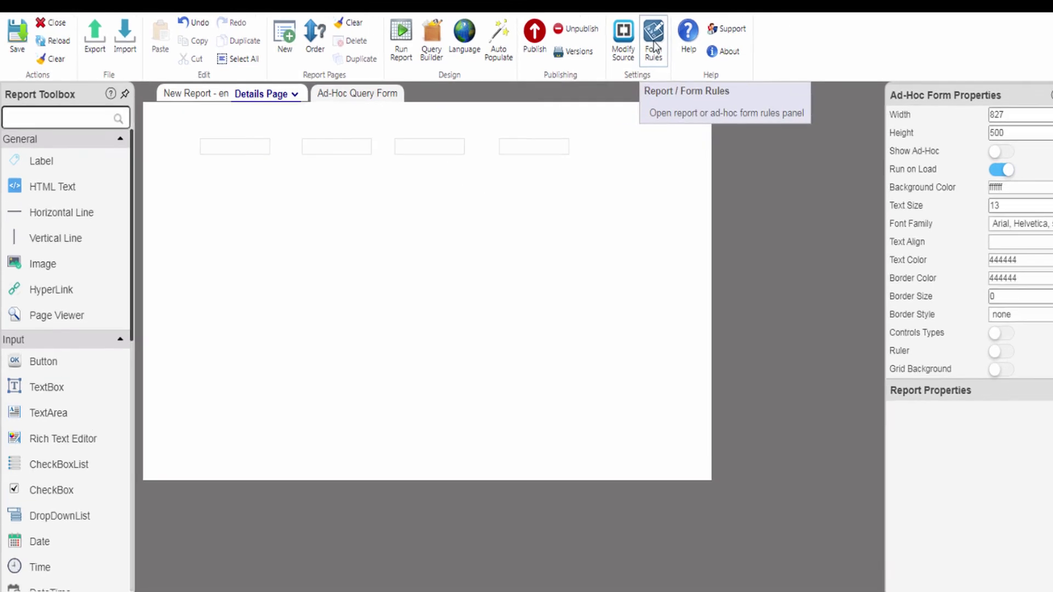
- Create a new Action form rule named 'Set filter value'
click(700, 47)
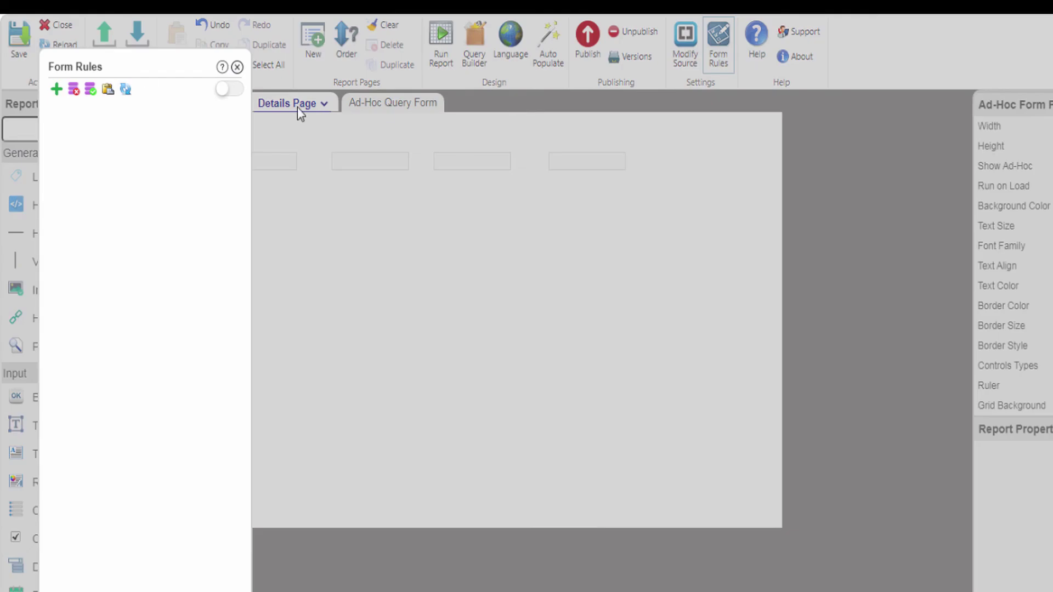
click(57, 90)
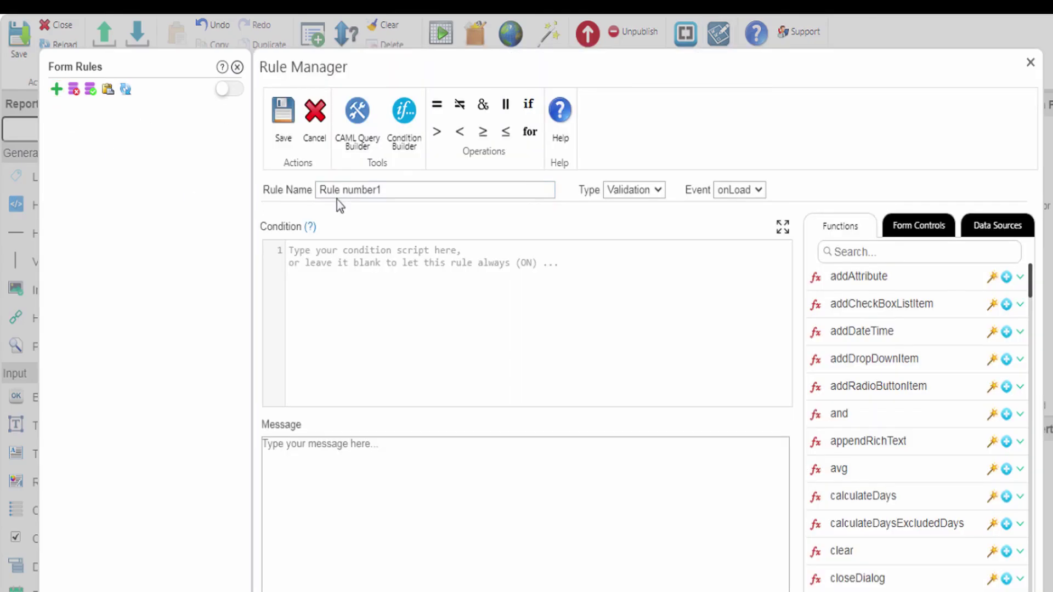
drag(411, 191, 284, 190)
text(Set filter value)
click(622, 191)
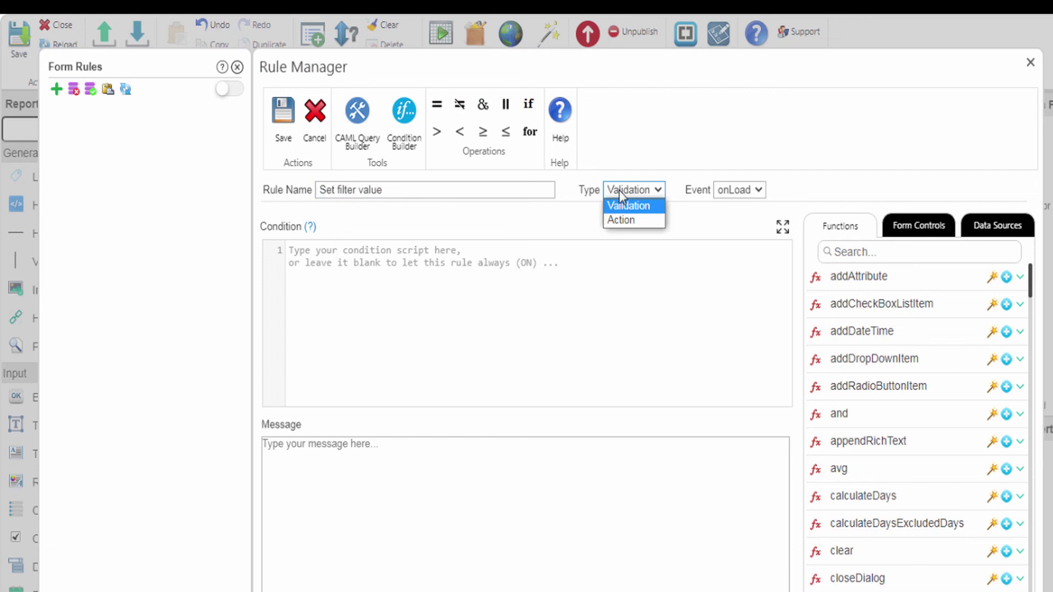
click(622, 219)
- Insert a setValue call that targets the PaymentMethod control
click(334, 454)
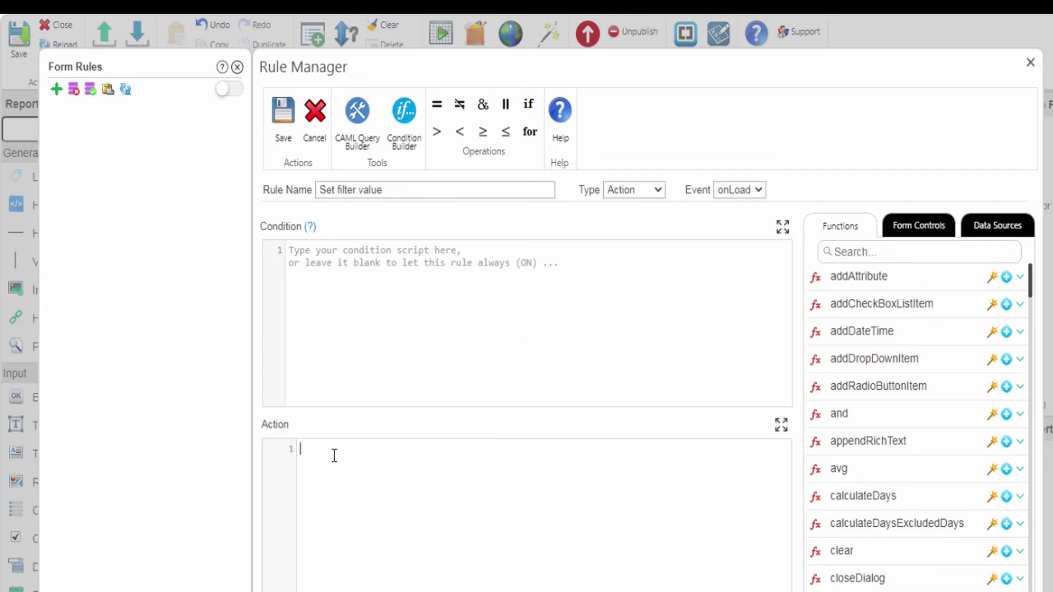
click(842, 251)
text(setVa)
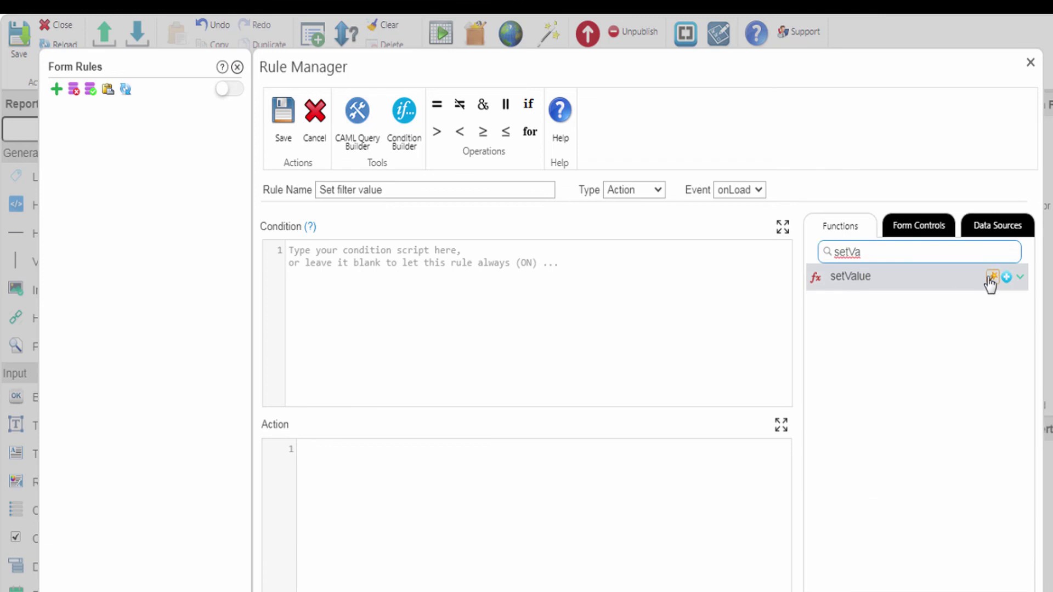
click(1006, 277)
double_click(375, 450)
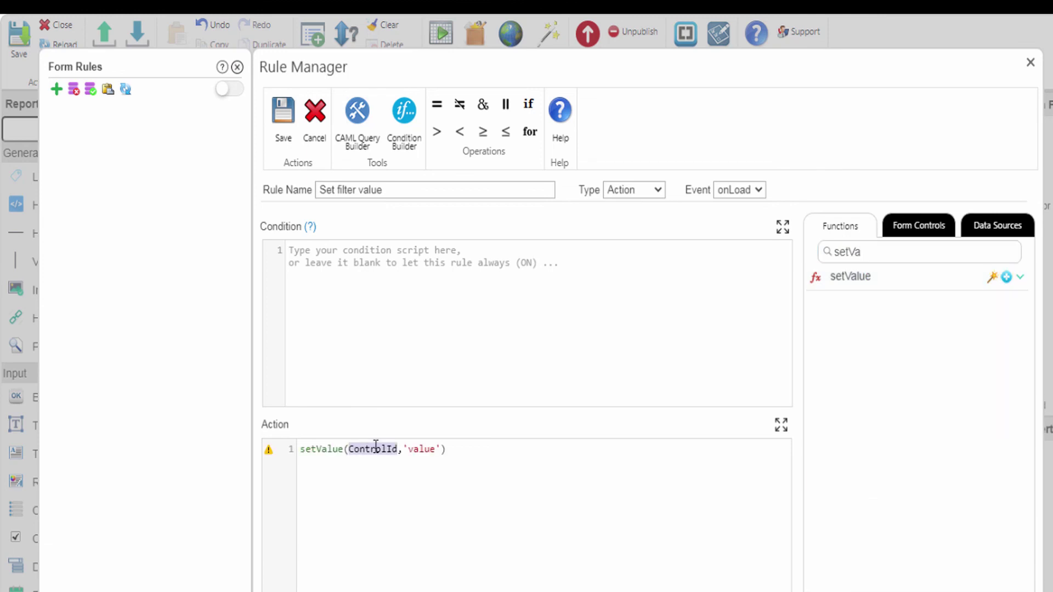
click(913, 235)
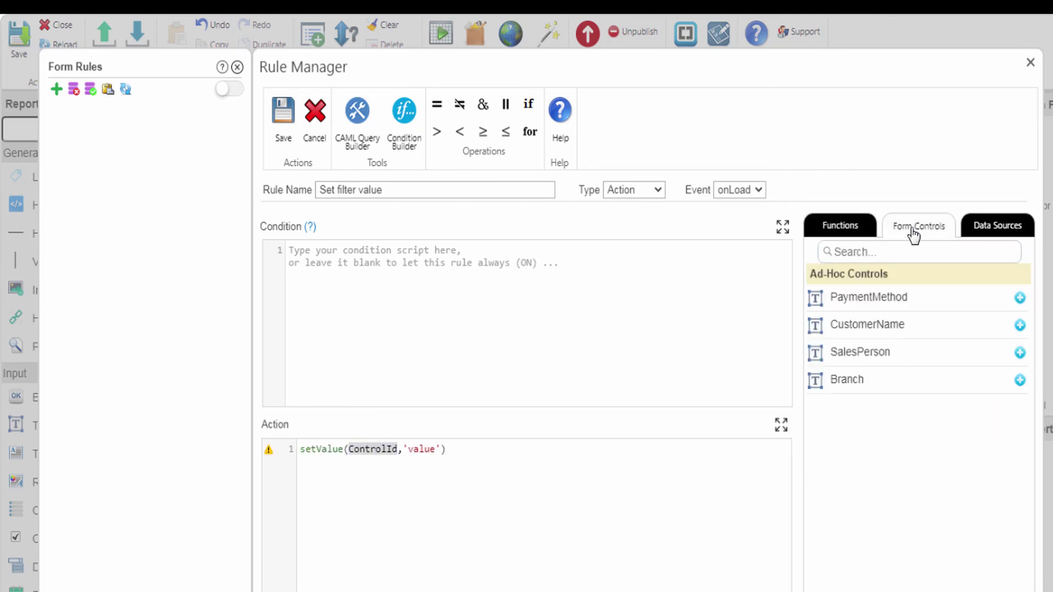
click(1019, 298)
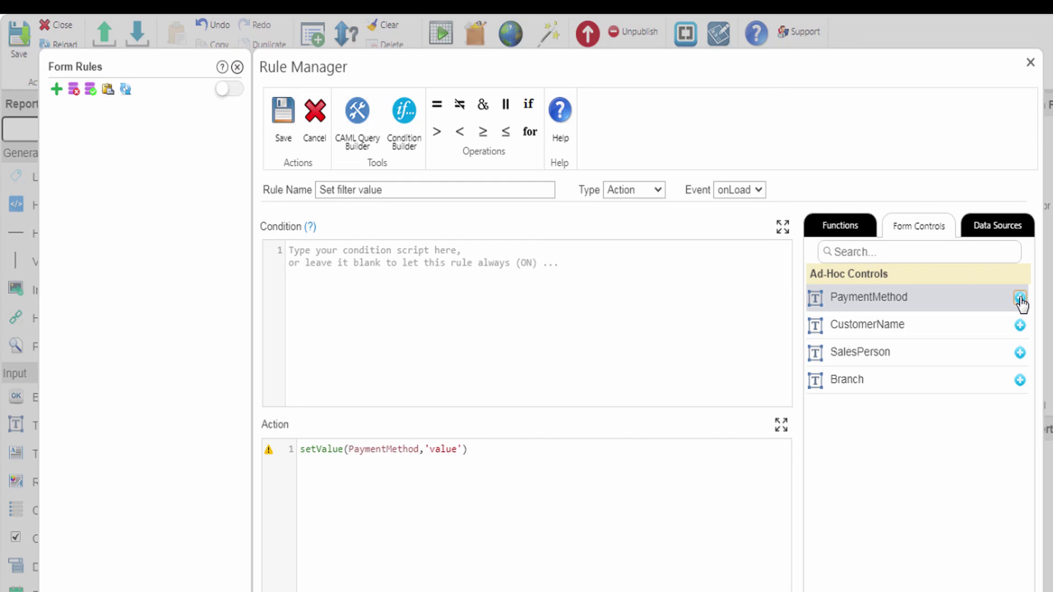
- Set the PaymentMethod value to getFormQueryString('FilterPaymentMethod')
drag(425, 450, 459, 449)
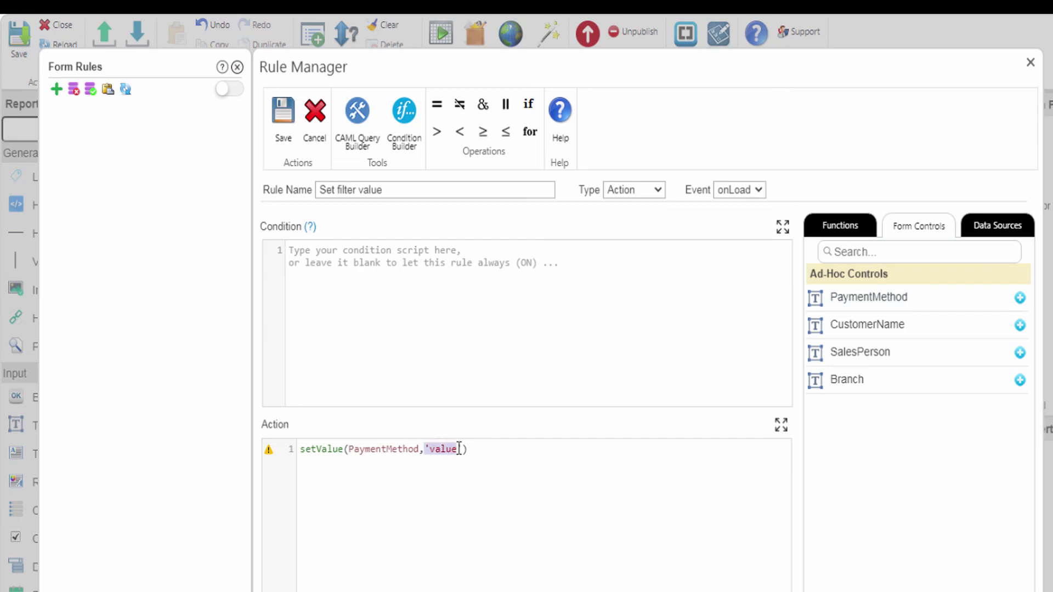
click(837, 228)
click(839, 252)
text(getfor)
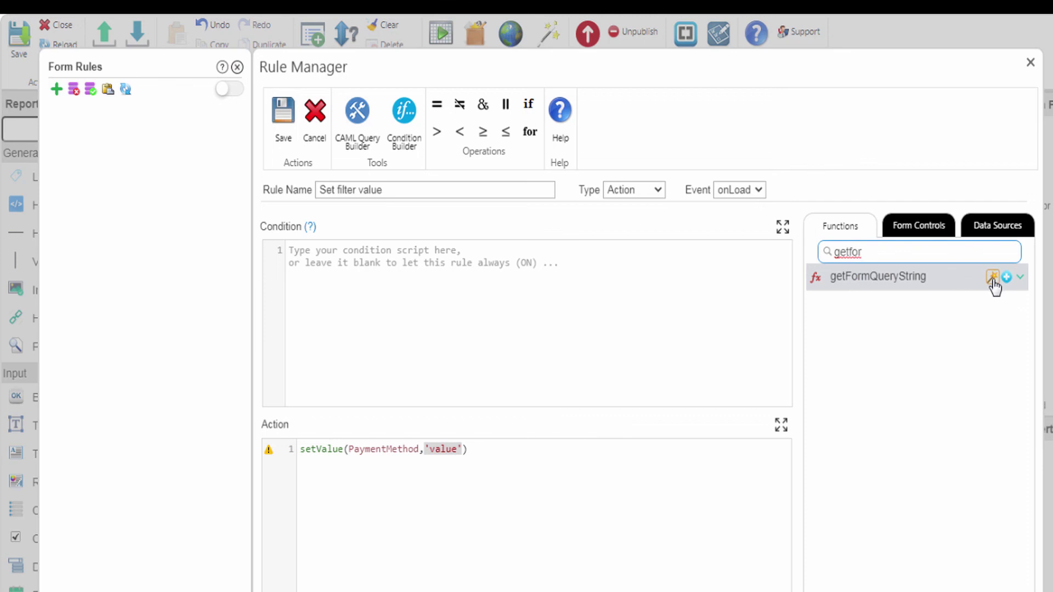
click(1007, 279)
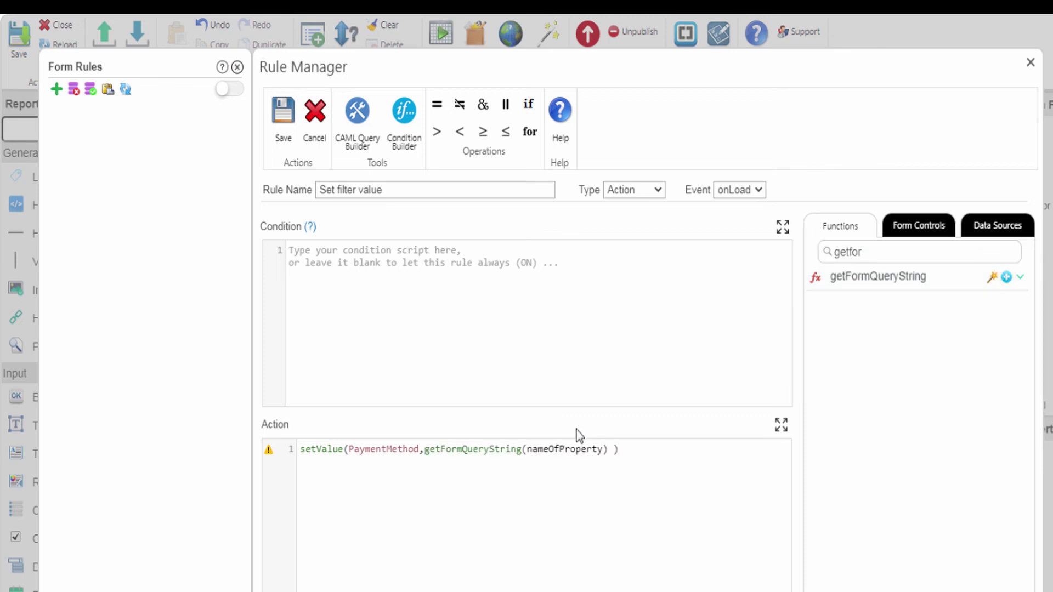
double_click(555, 445)
text('FilterPaymentMethod')
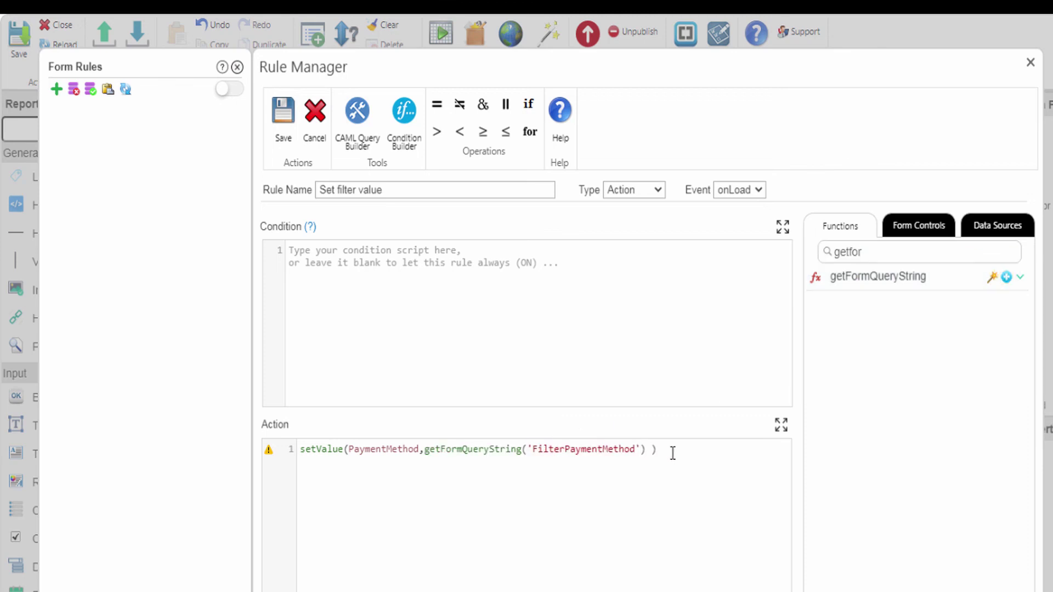
text(;)
- Add matching CustomerName, SalesPerson and Branch query-string lines, then save the rule
text(setValue(CustomerName,getFormQueryString('FilterCustomerName') );)
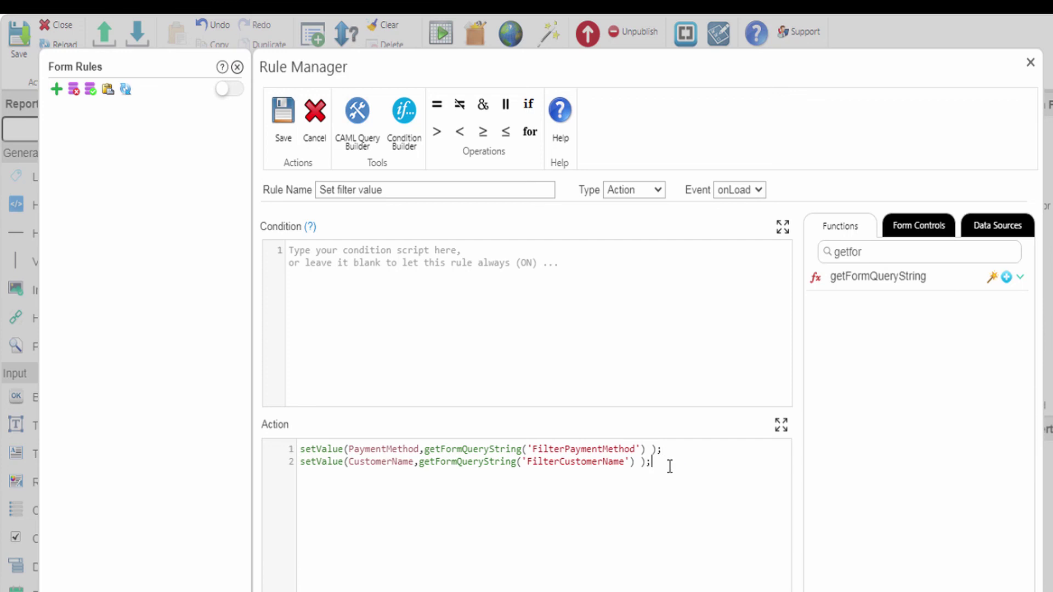
text(setValue(SalesPerson,getFormQueryString('FilterSalesPerson') );)
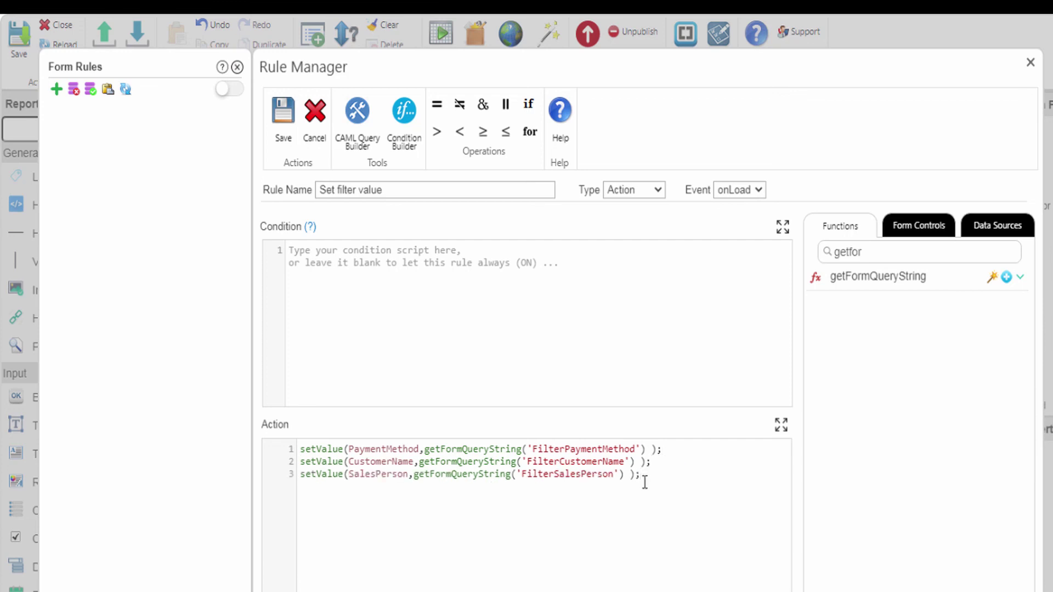
text(setValue(Branch,getFormQueryString('FilterBranch') );)
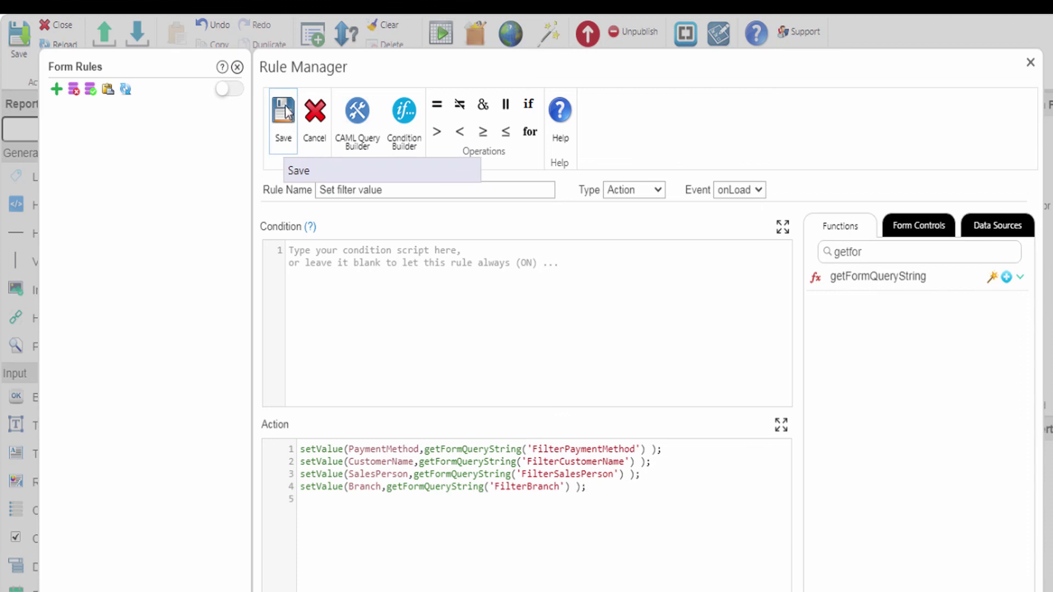
click(286, 113)
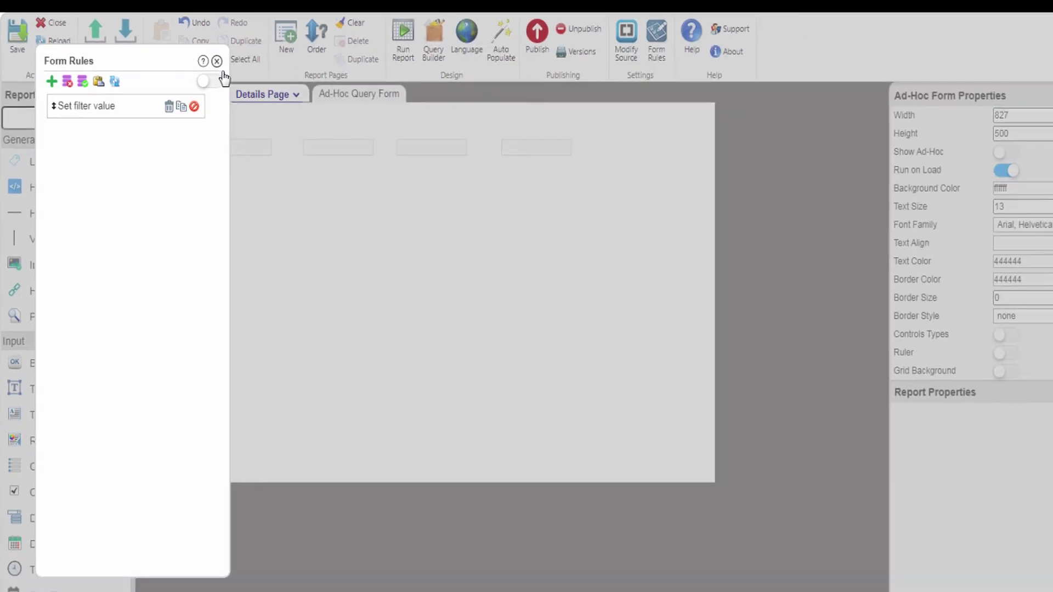
click(237, 67)
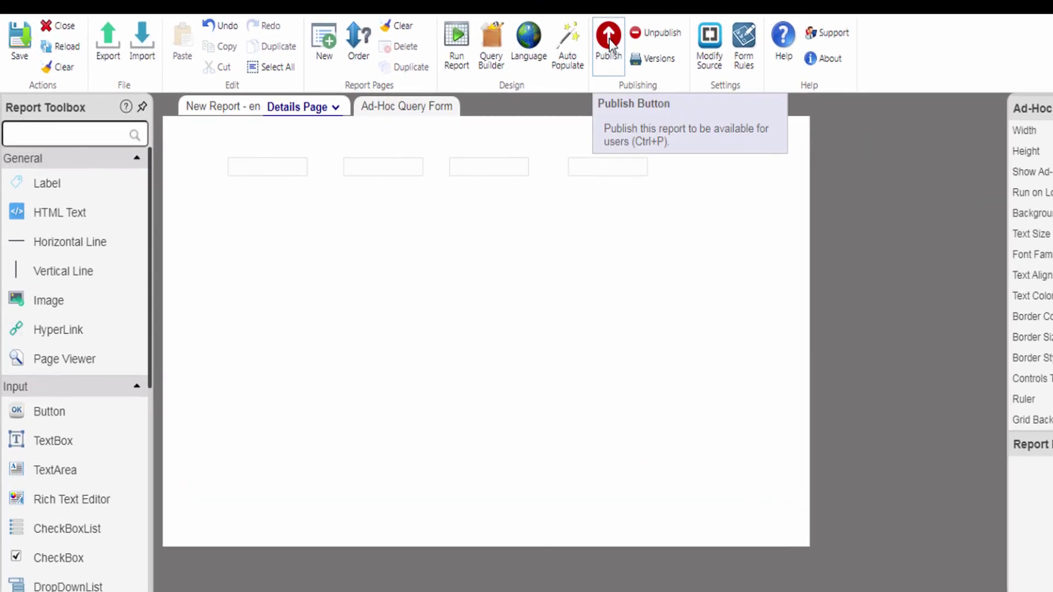
- Publish the report named 'Sales Report' with Add to a reports list ticked
click(611, 45)
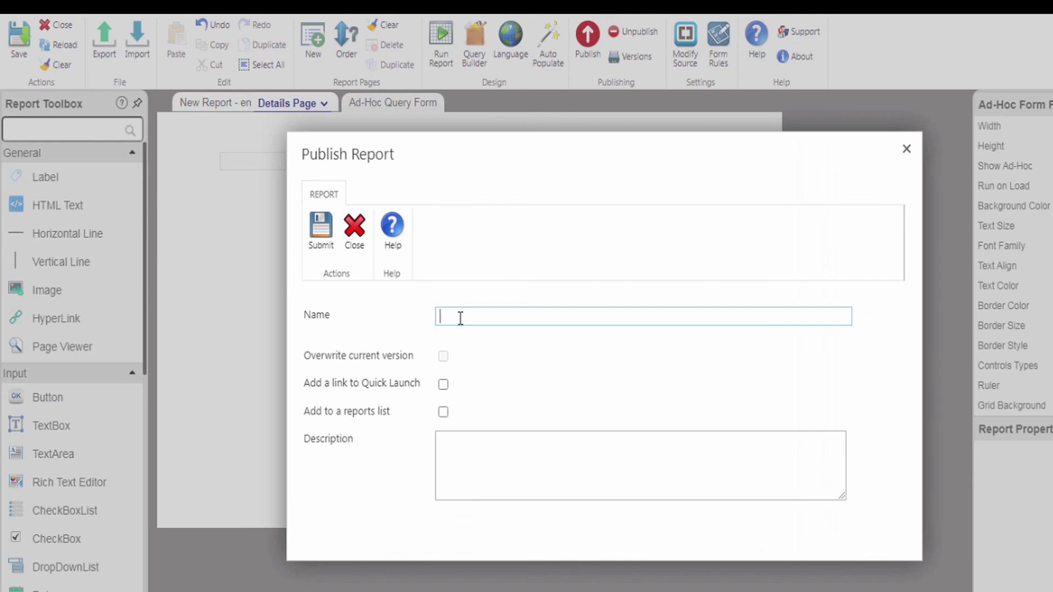
text(Sales Report)
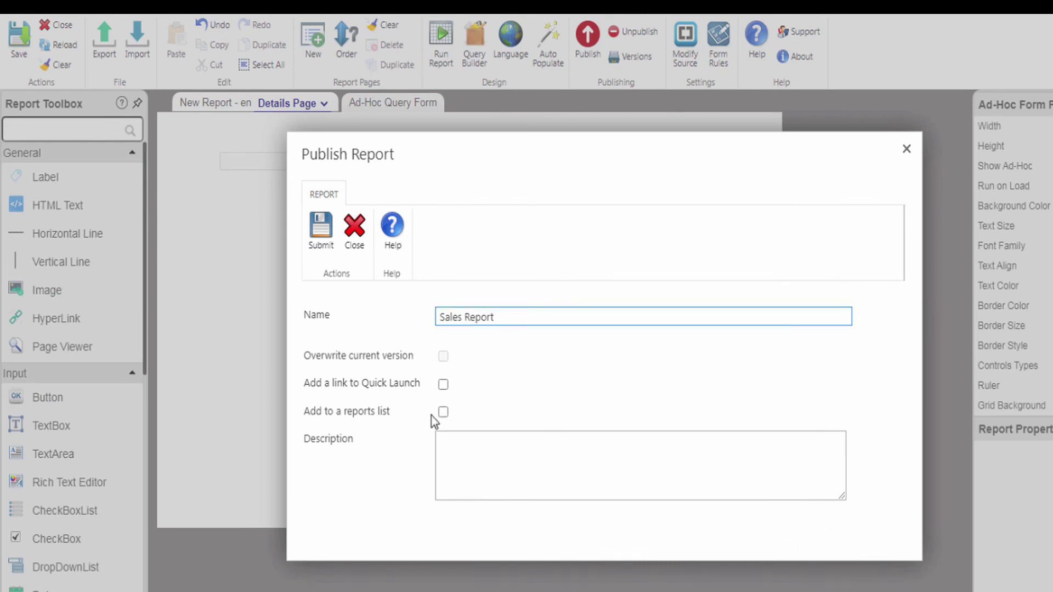
click(443, 414)
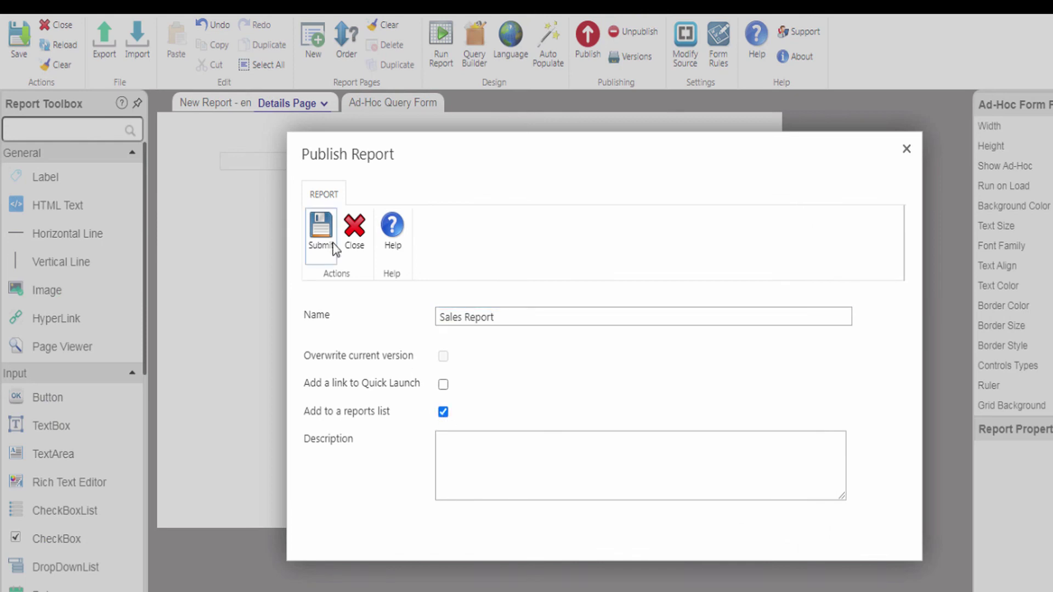
click(324, 230)
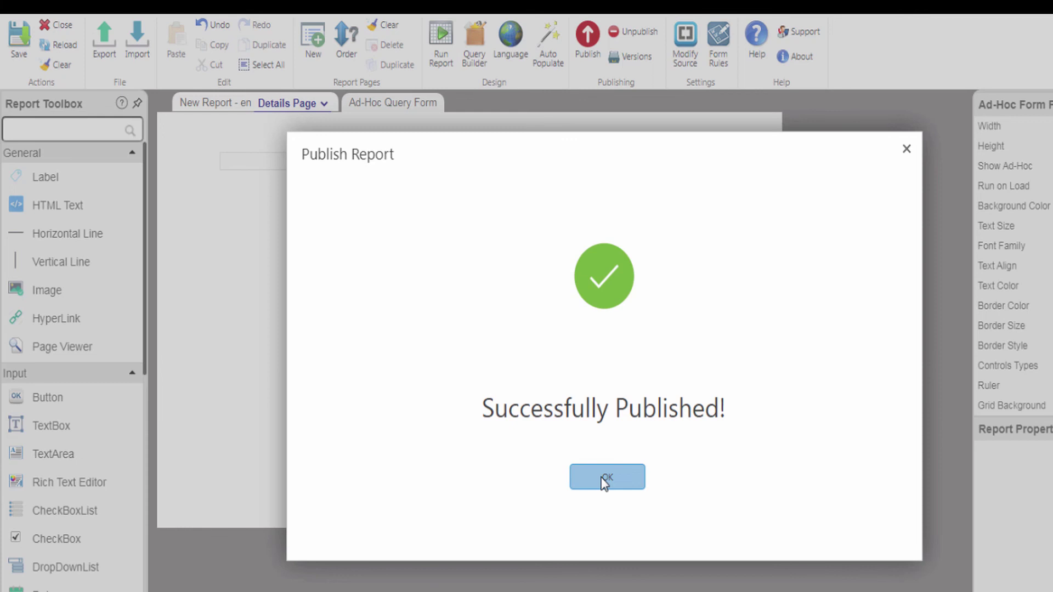
click(605, 478)
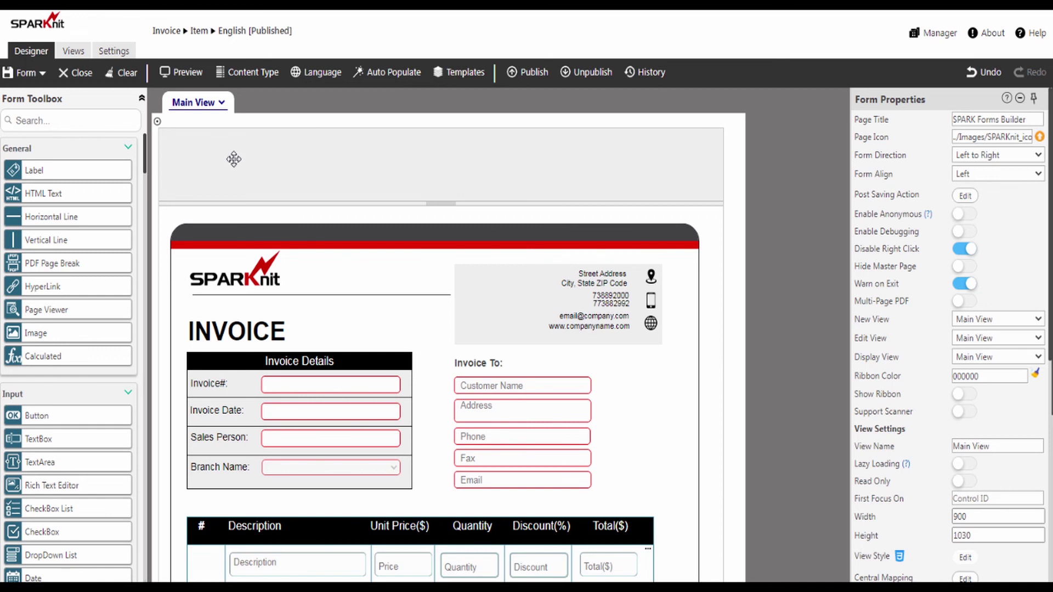
- Place a 'Sales Report for this Payment Method' button in the form header and open its Control Rules
drag(35, 420, 234, 166)
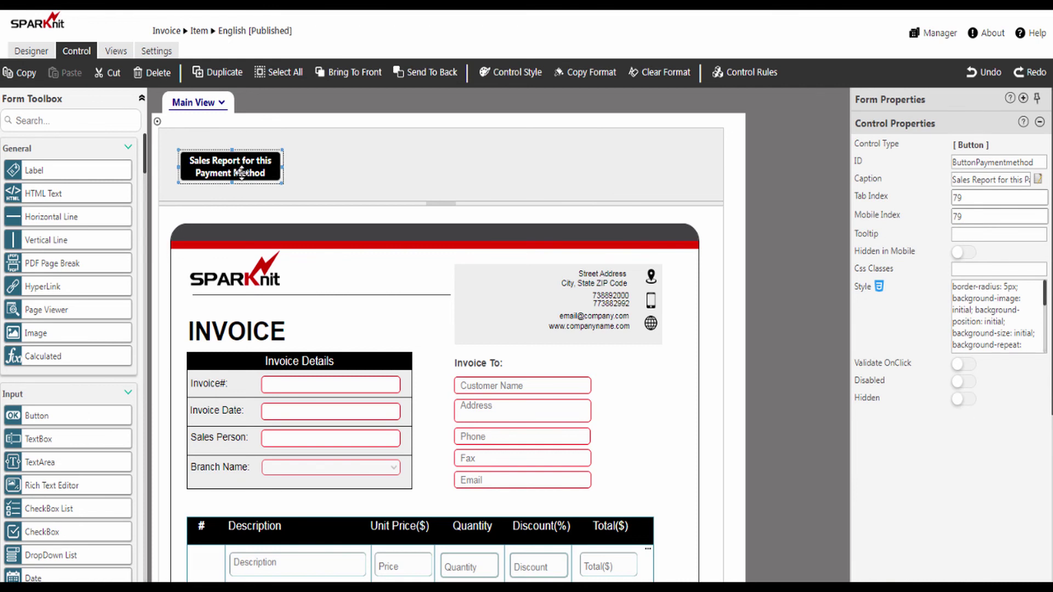
scroll(426, 233, down, 4)
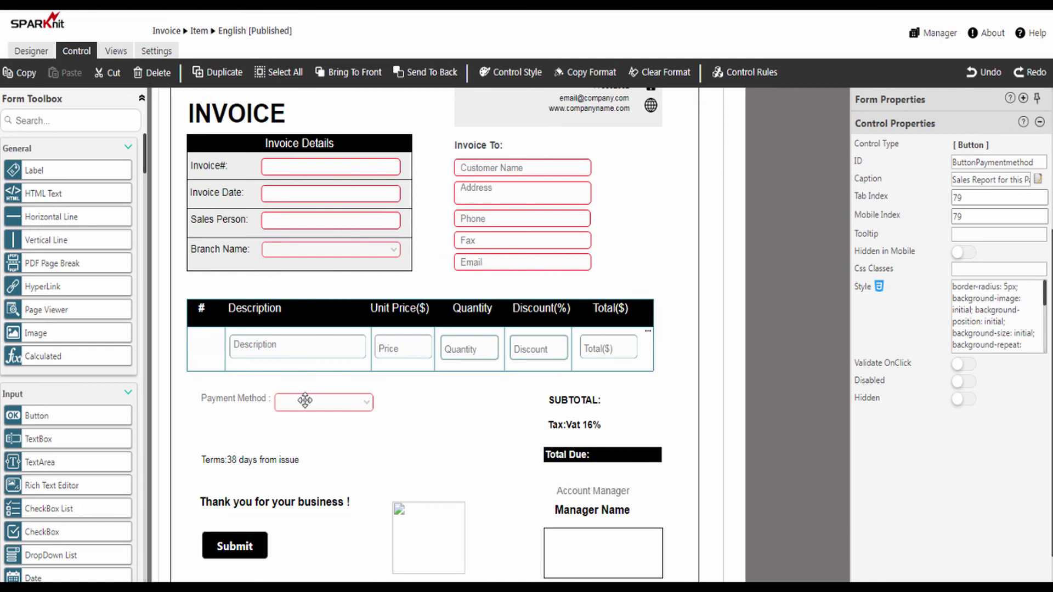
scroll(303, 395, up, 4)
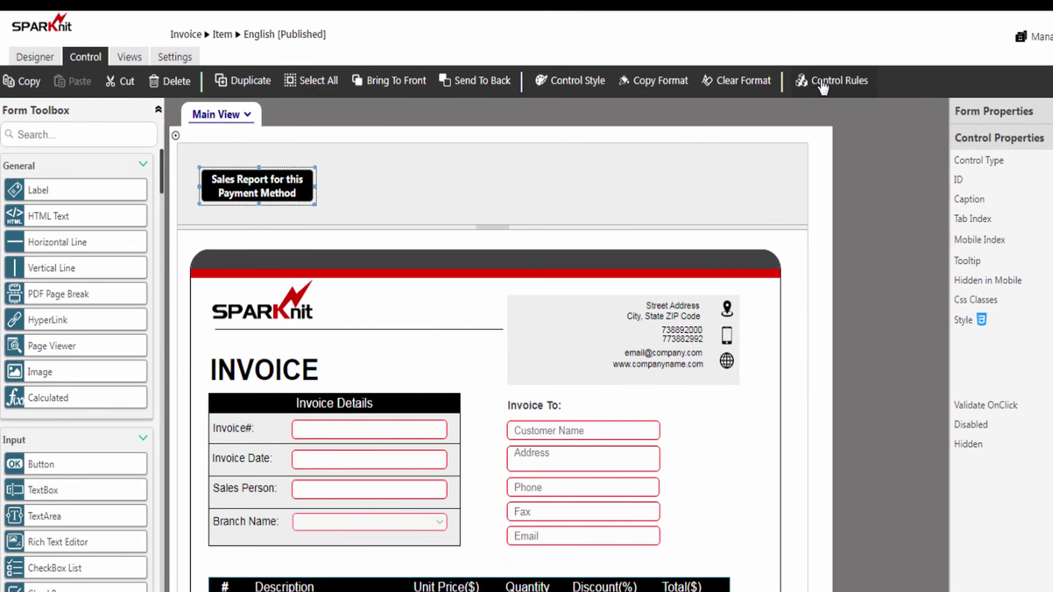
click(822, 87)
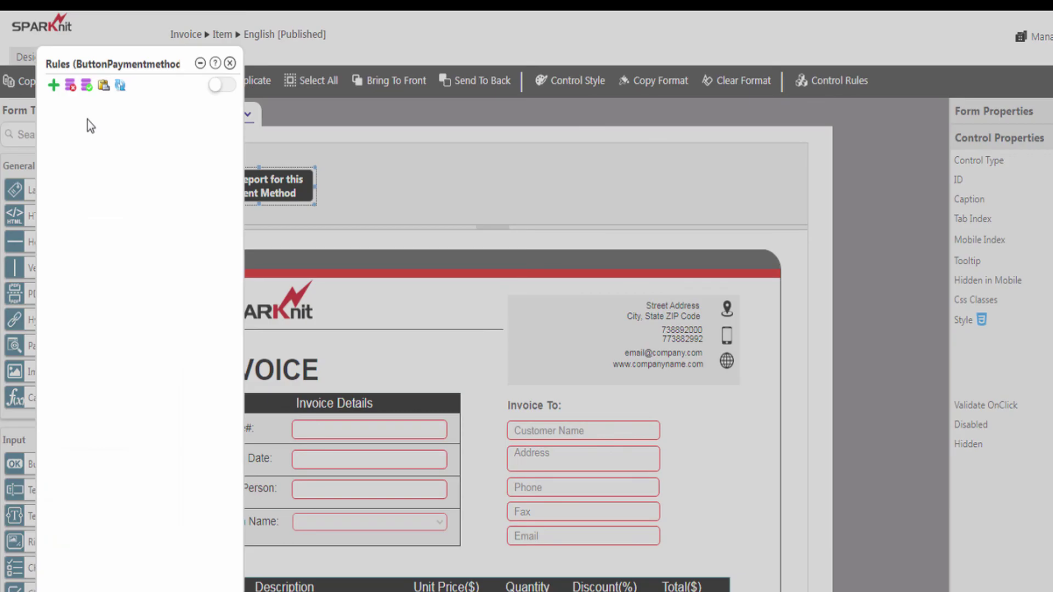
- Add a rule named 'Link Report for this Payment Method' triggered onClick
click(54, 87)
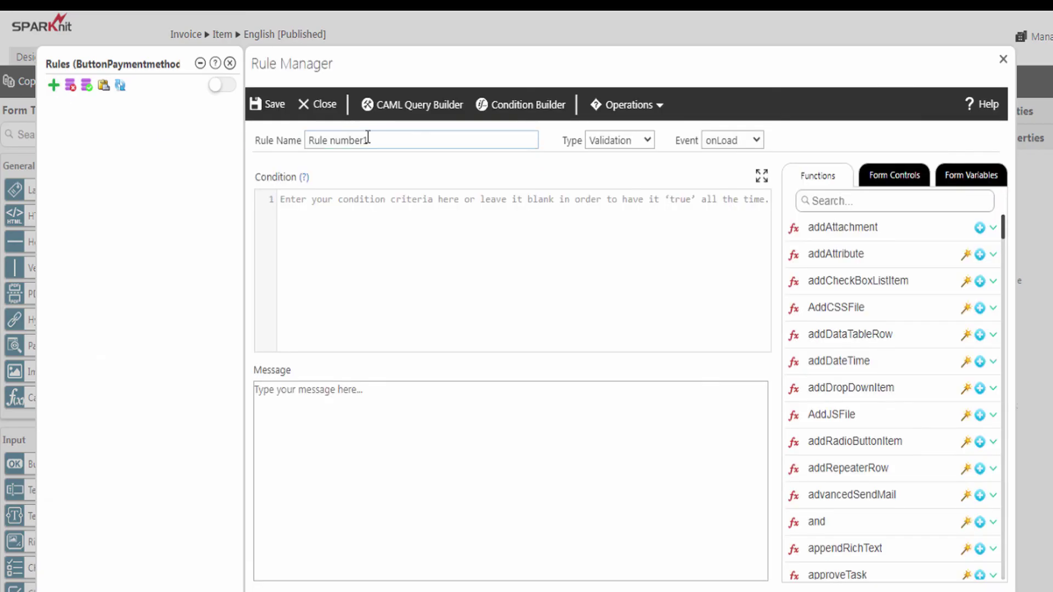
drag(388, 142, 307, 142)
text(Link Report for this Payment Method)
click(592, 142)
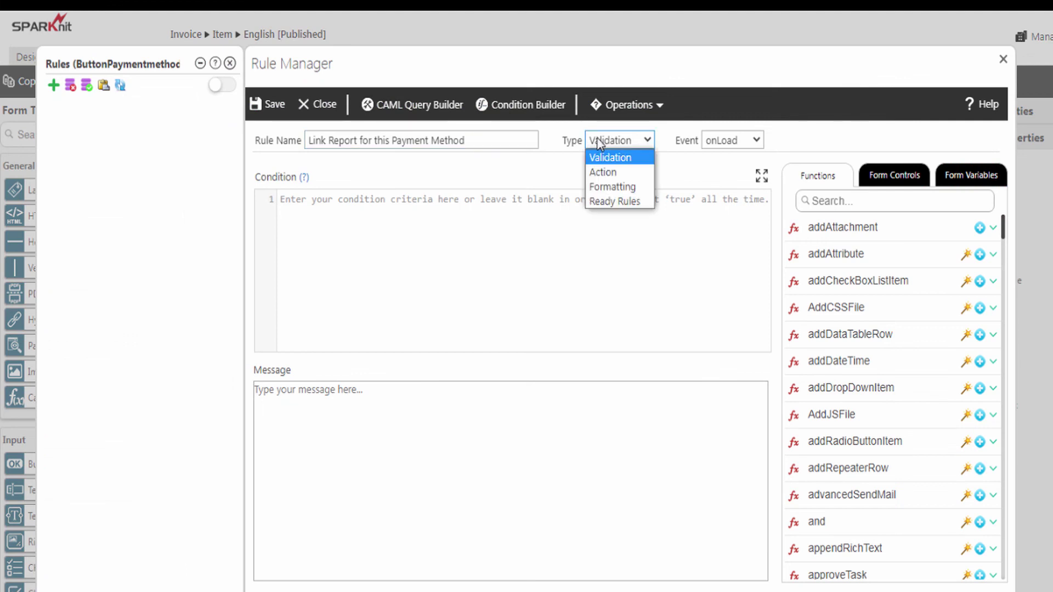
click(716, 139)
click(719, 216)
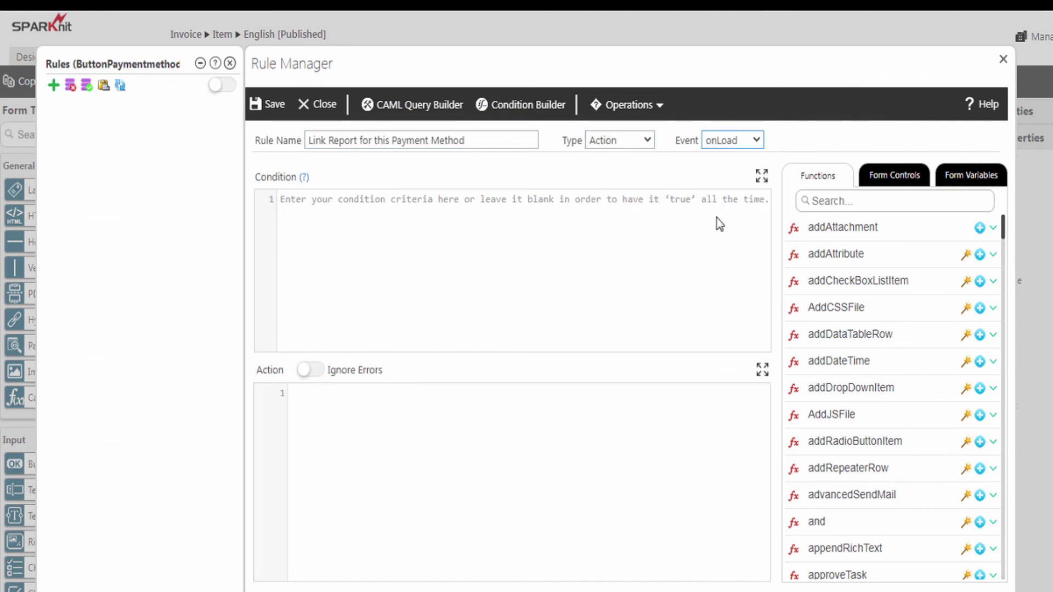
- Write var url =' followed by the copied Sales Report SPARKReport.aspx?reportid=1 address
click(301, 396)
text(var url )
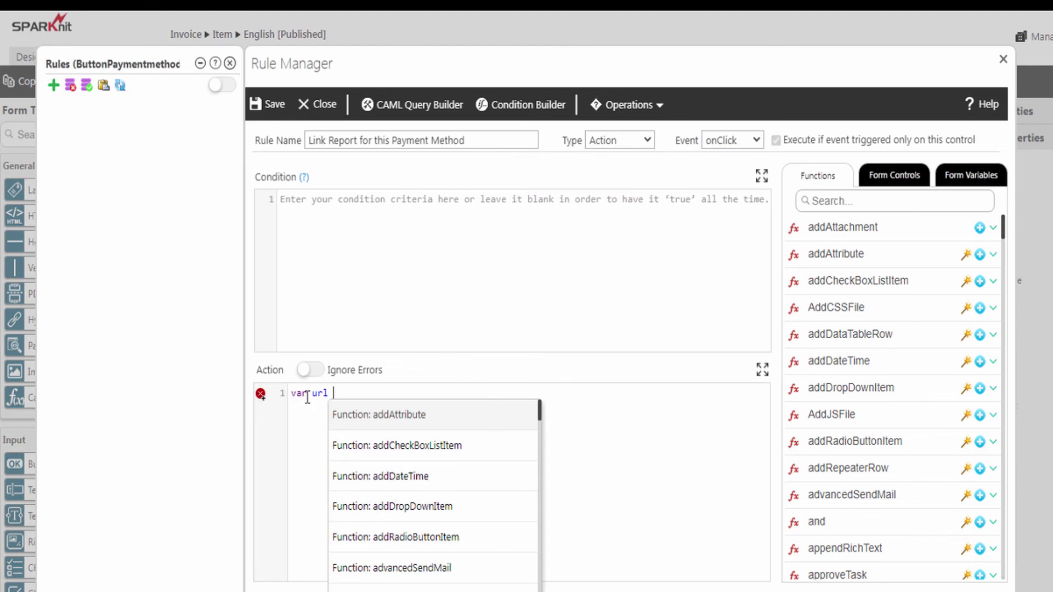
text(=)
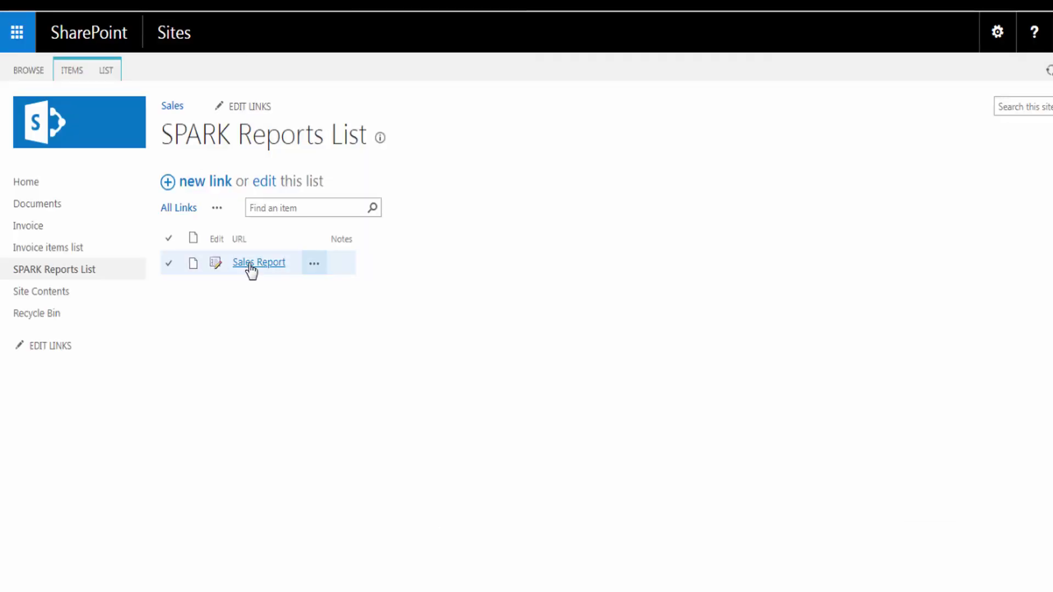
right_click(254, 267)
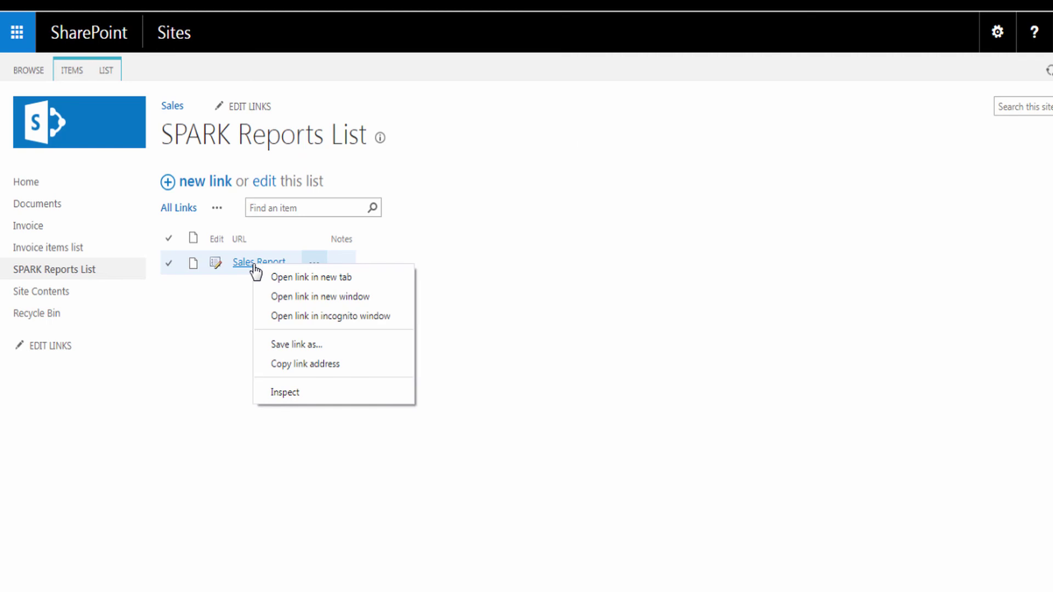
click(289, 365)
text(')
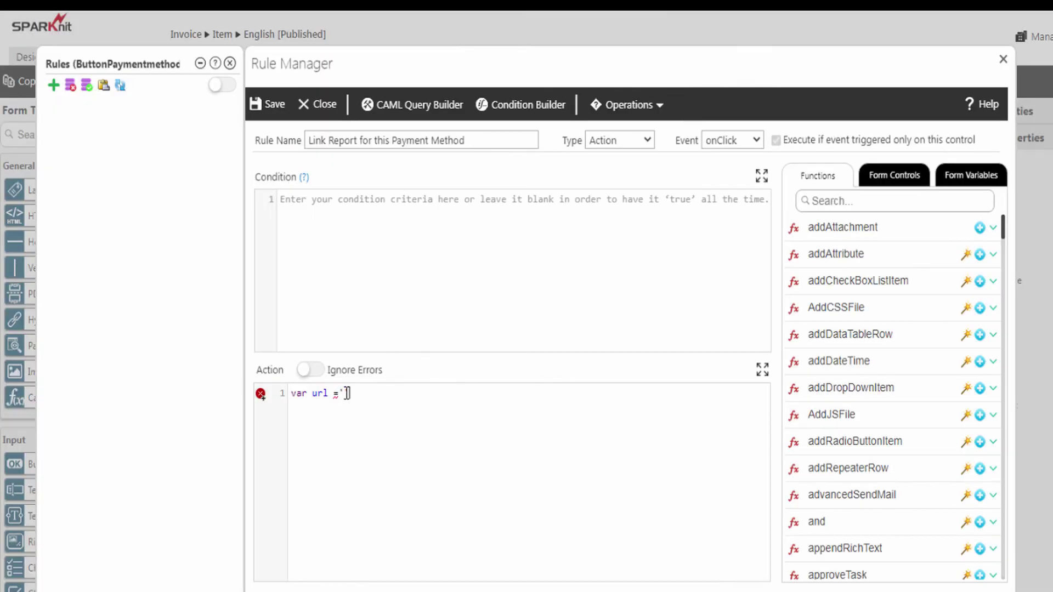
key(ctrl+v)
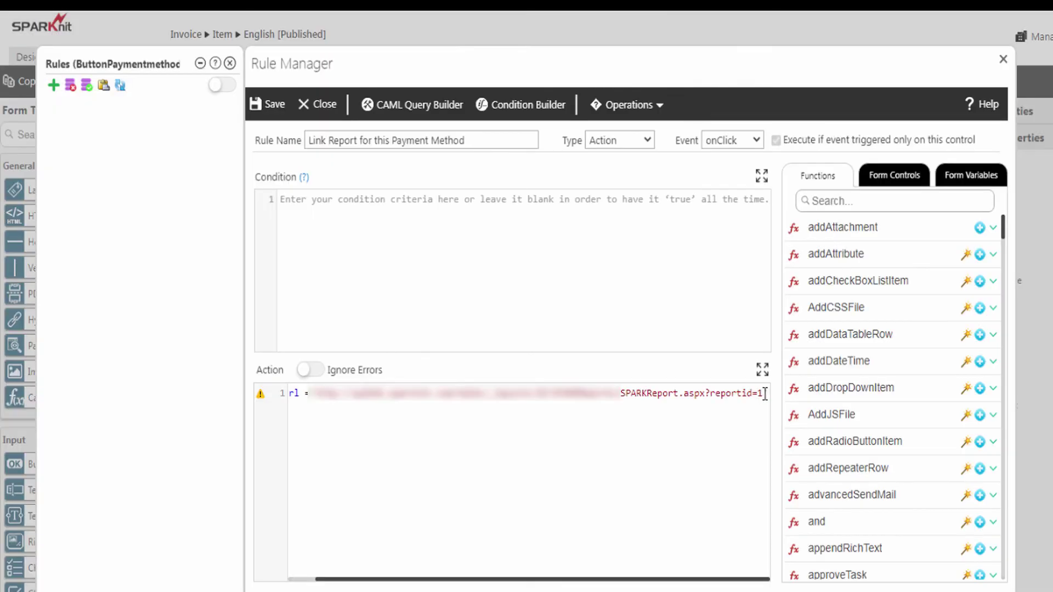
- Append &FilterPaymentmethod='+ with getValue(paymentMethod) returned as Text
text(&FilterPaymentmethod='+)
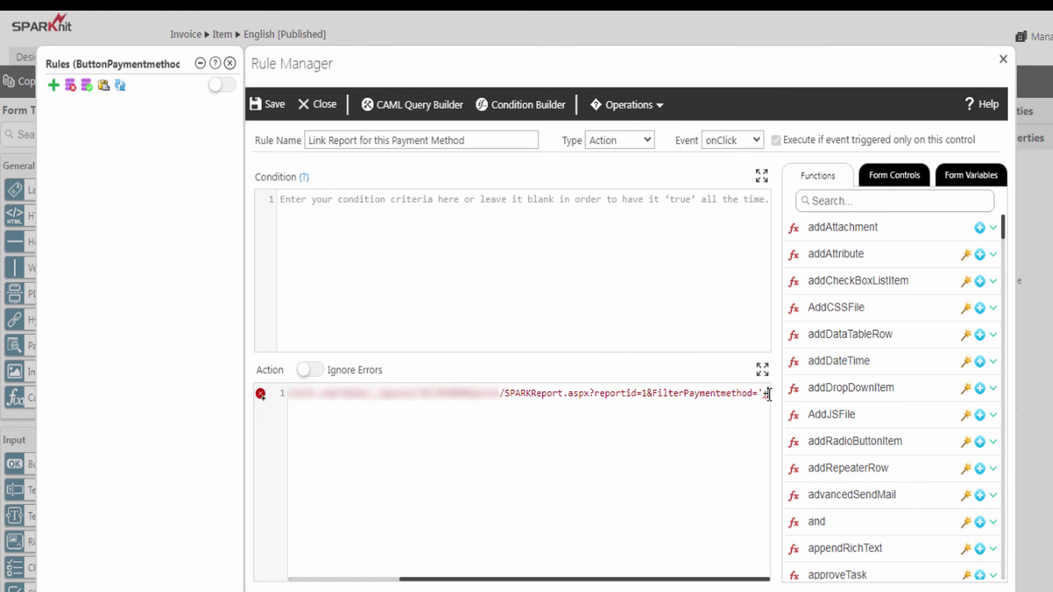
click(867, 198)
text(getva)
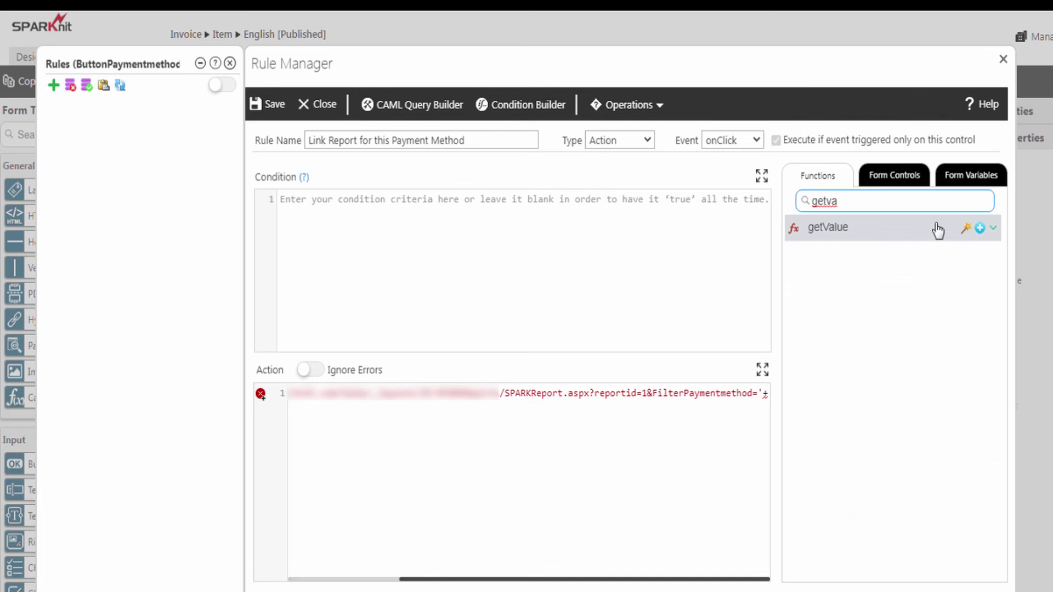
click(965, 229)
click(618, 187)
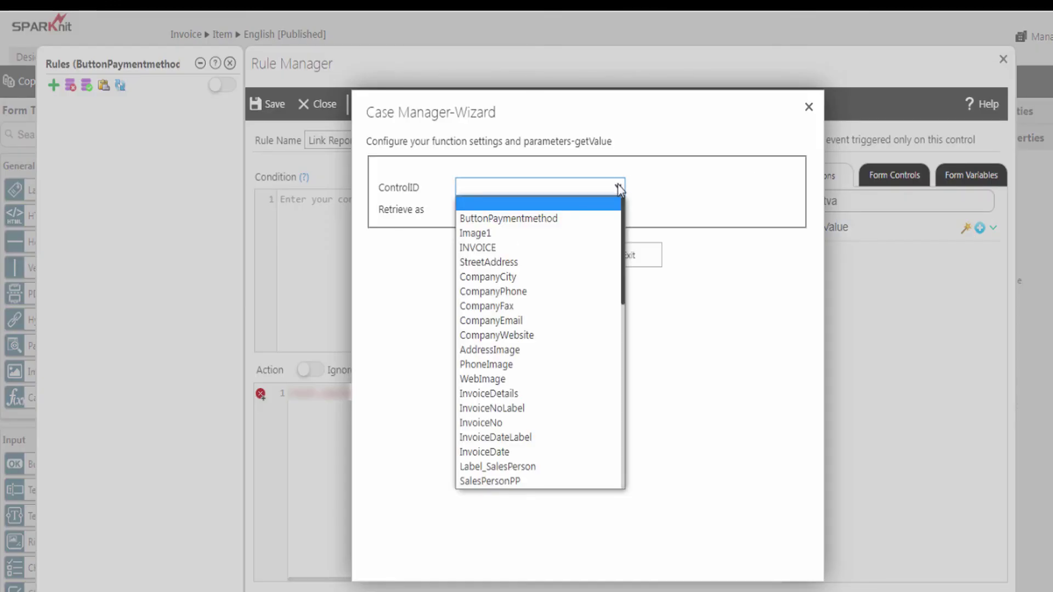
scroll(495, 456, down, 5)
click(495, 455)
click(534, 208)
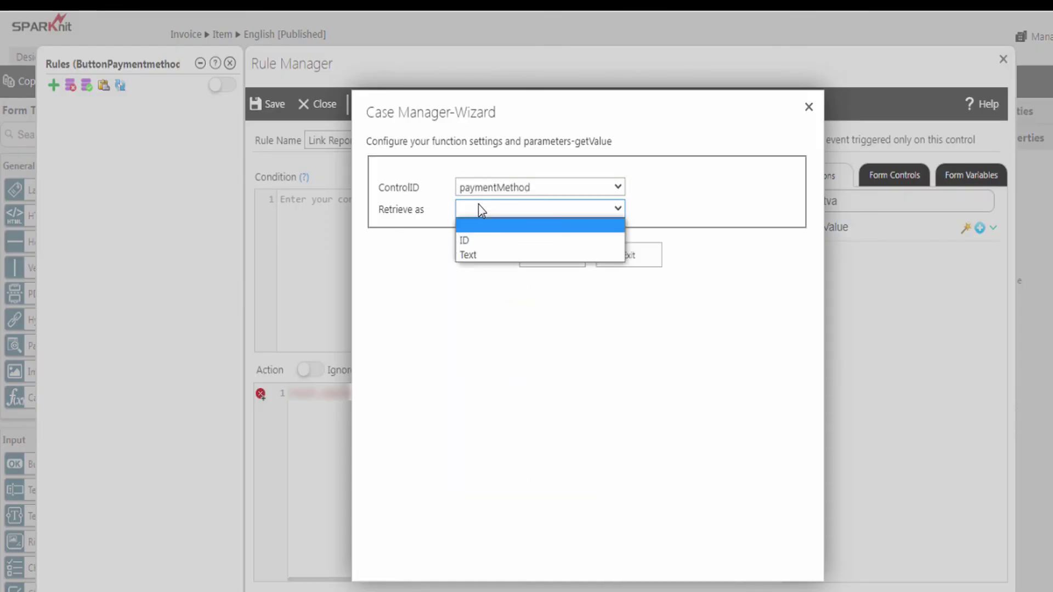
click(470, 255)
click(542, 256)
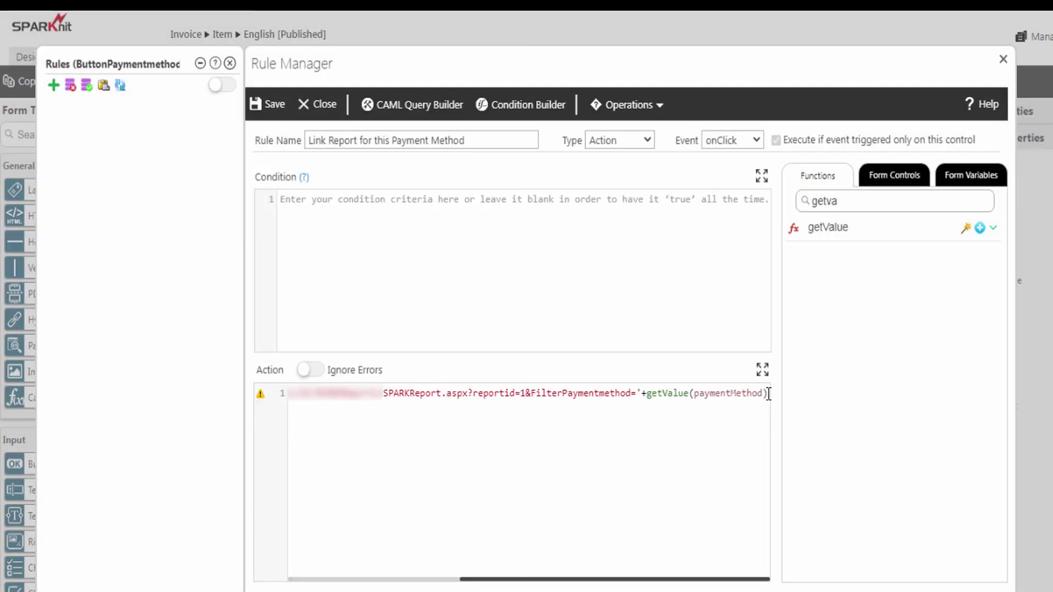
- Add window.open(url); to the code and save the rule
text(window.open(url);)
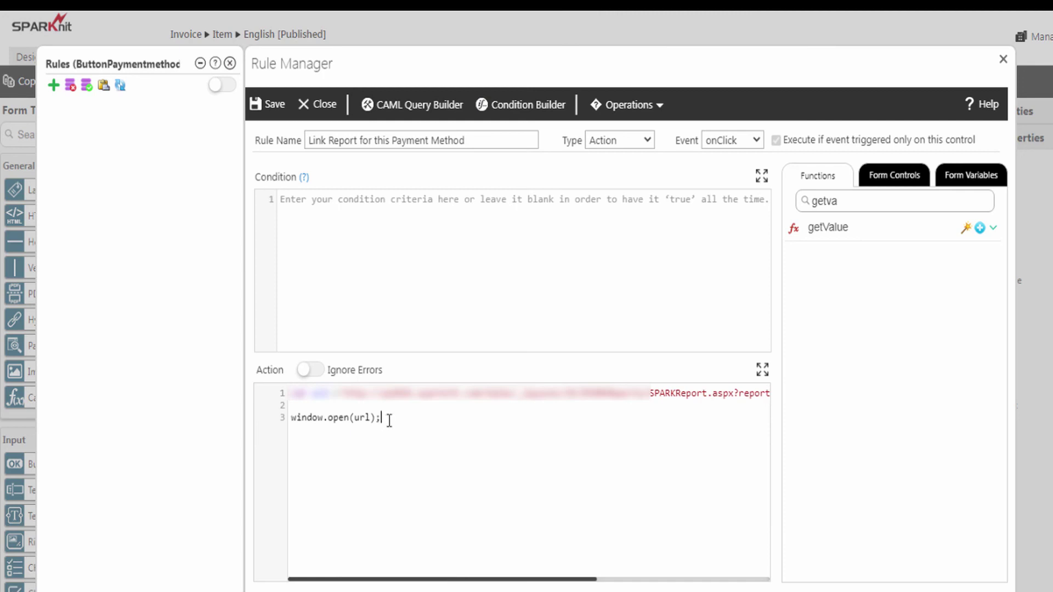
click(271, 106)
click(230, 63)
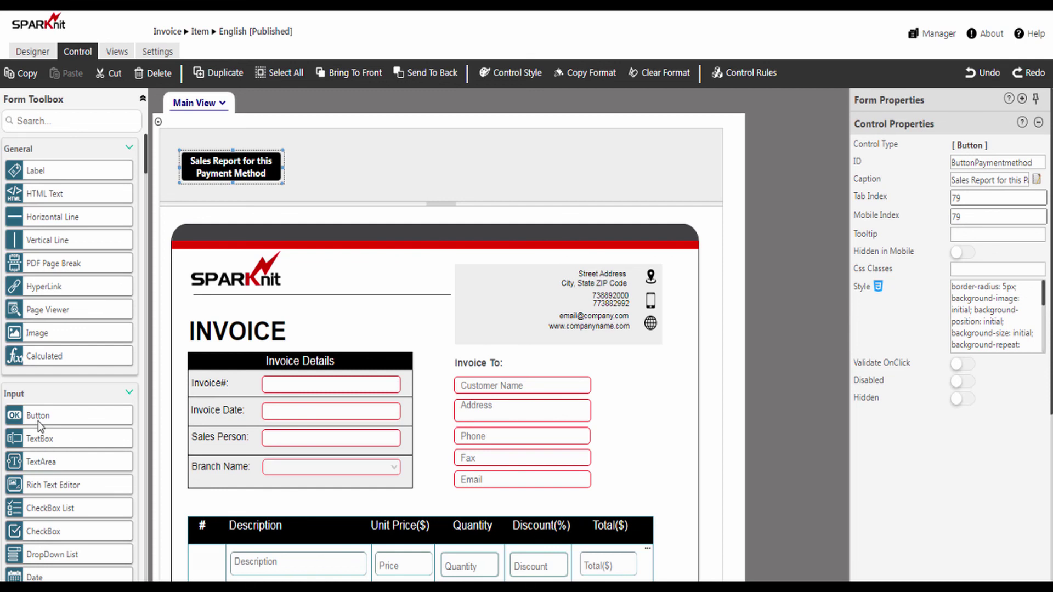
- Add Sales Report buttons for Customer, Sales Person and Branch beside the first one
drag(39, 416, 340, 172)
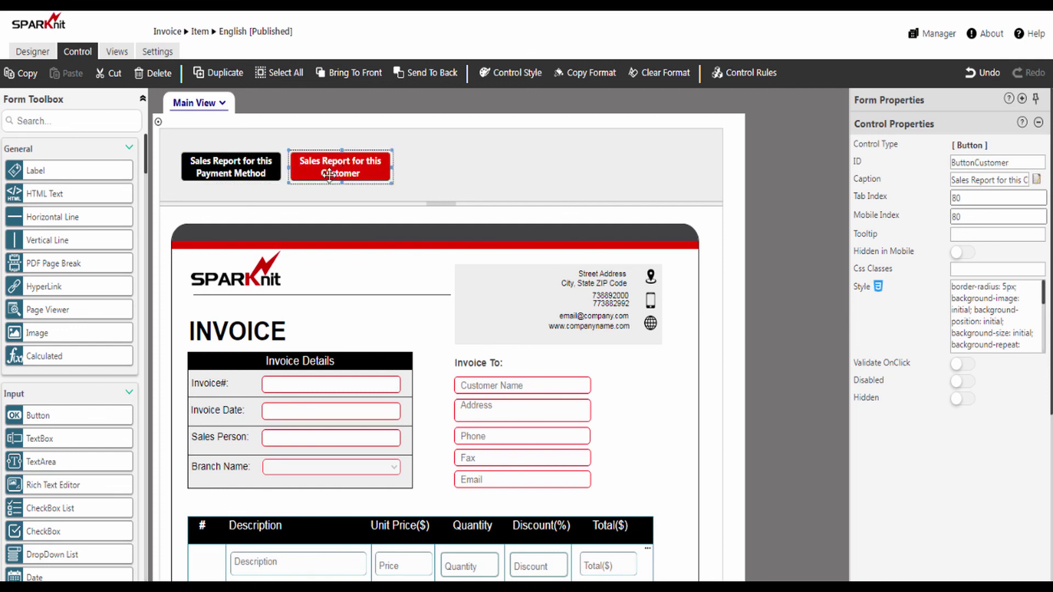
drag(68, 422, 458, 172)
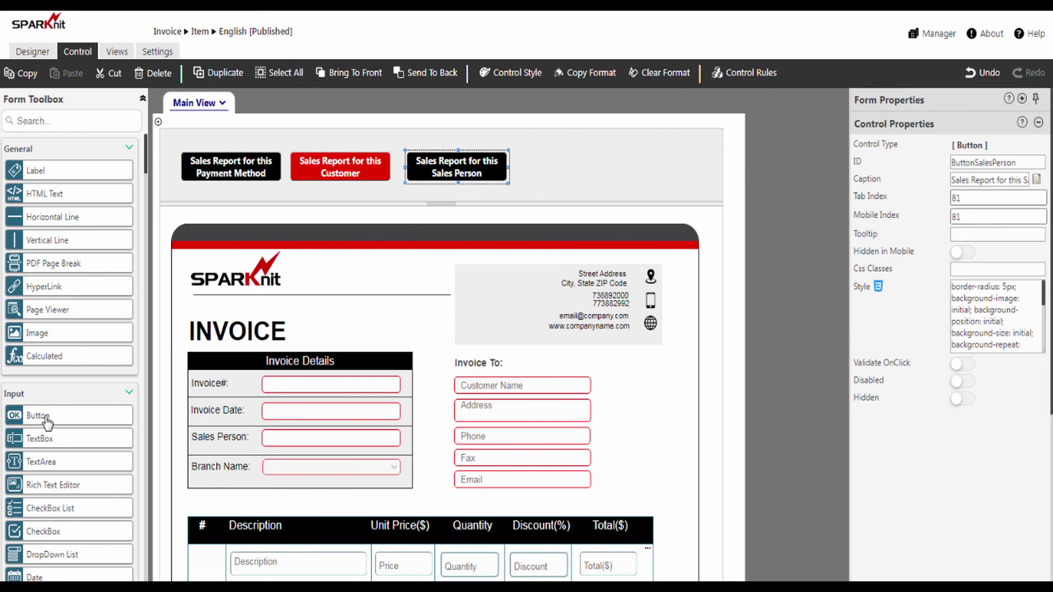
drag(47, 421, 573, 172)
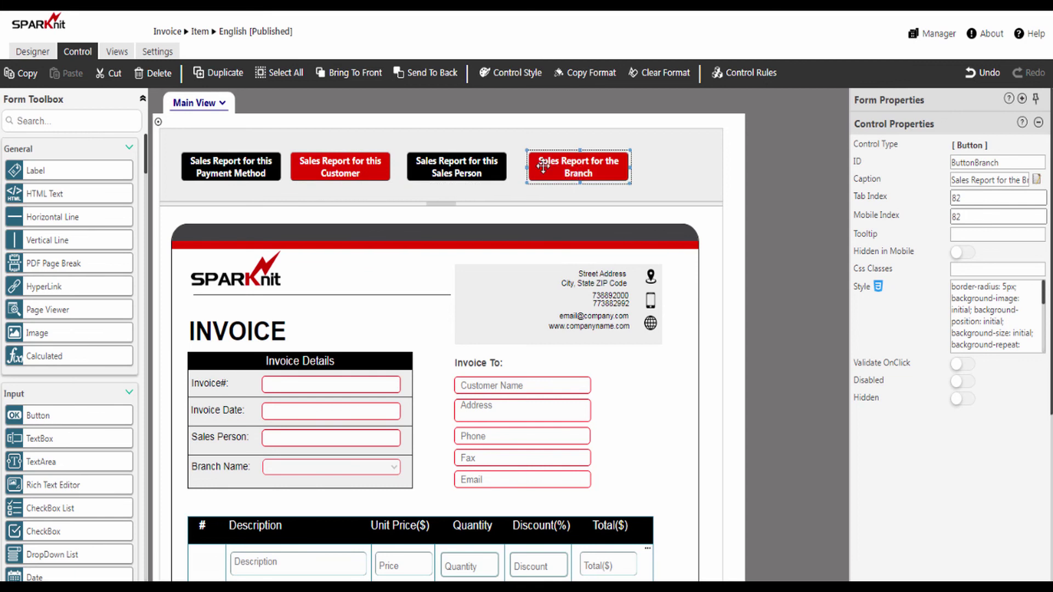
- Publish the Invoice form for the Item content type and close the designer
click(39, 53)
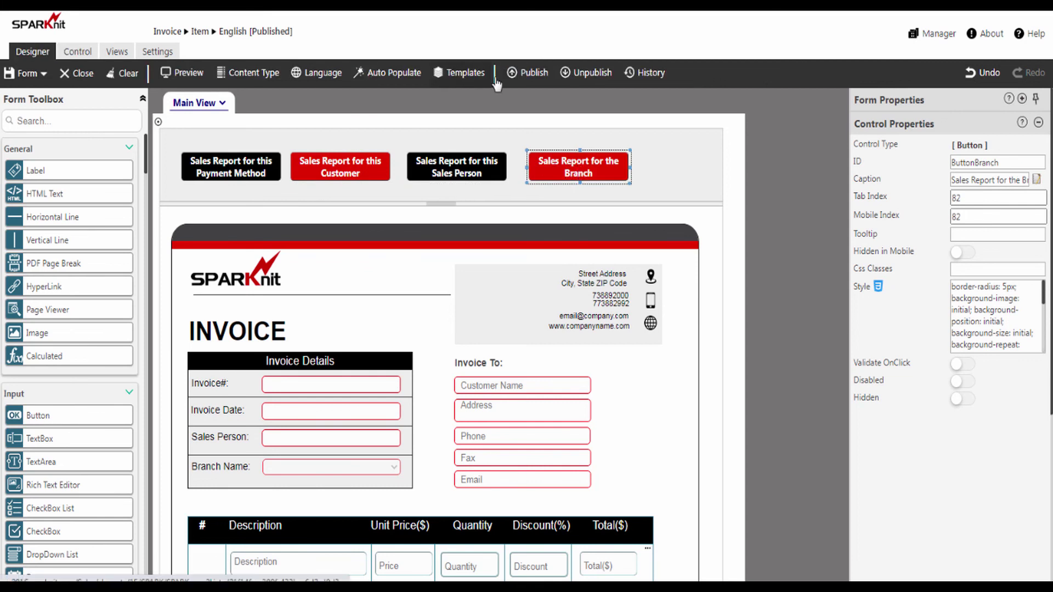
click(528, 80)
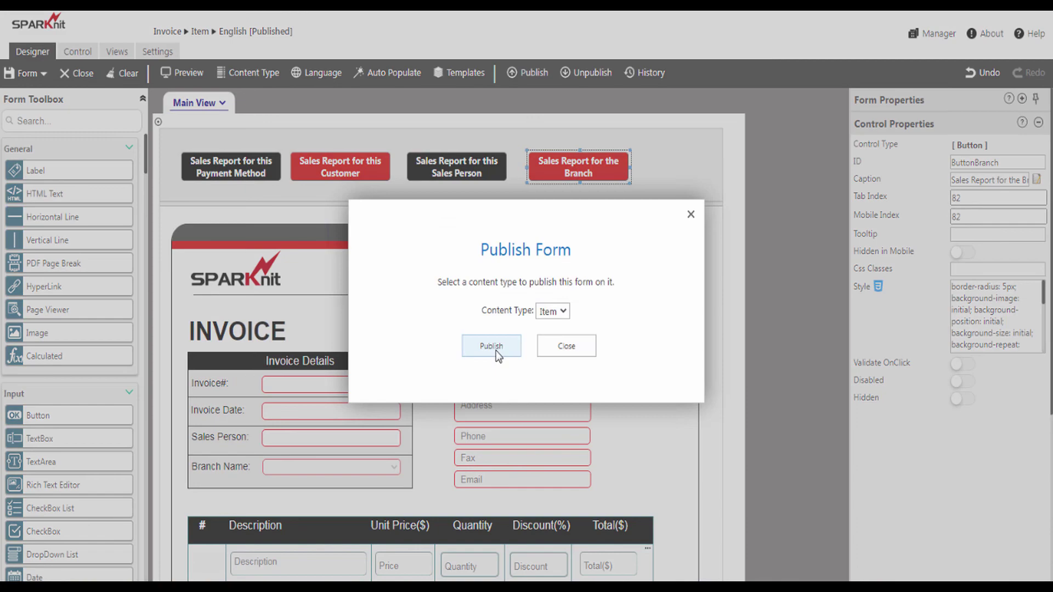
click(496, 350)
click(525, 381)
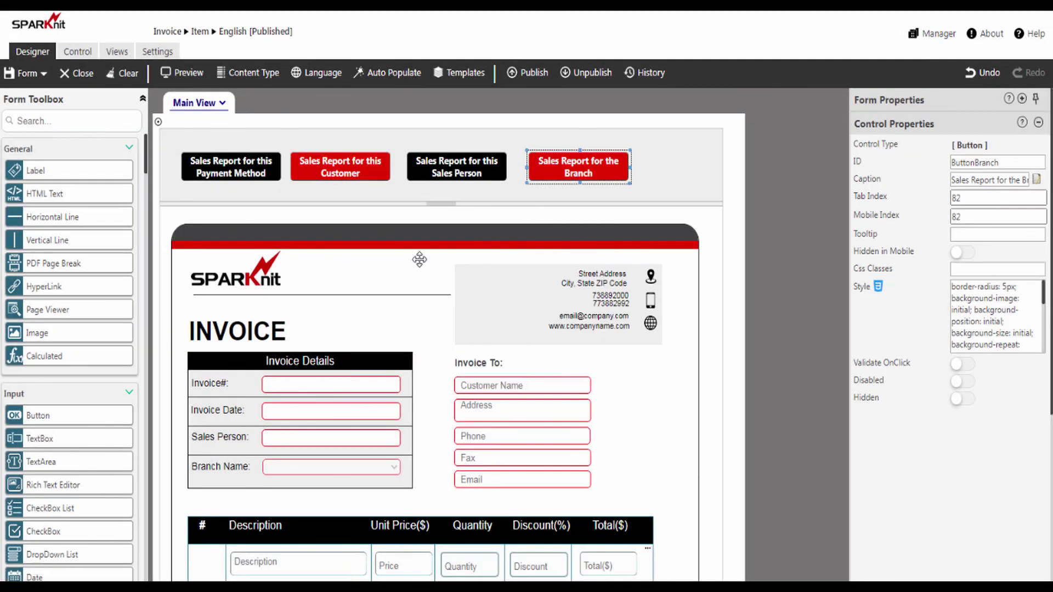
click(80, 77)
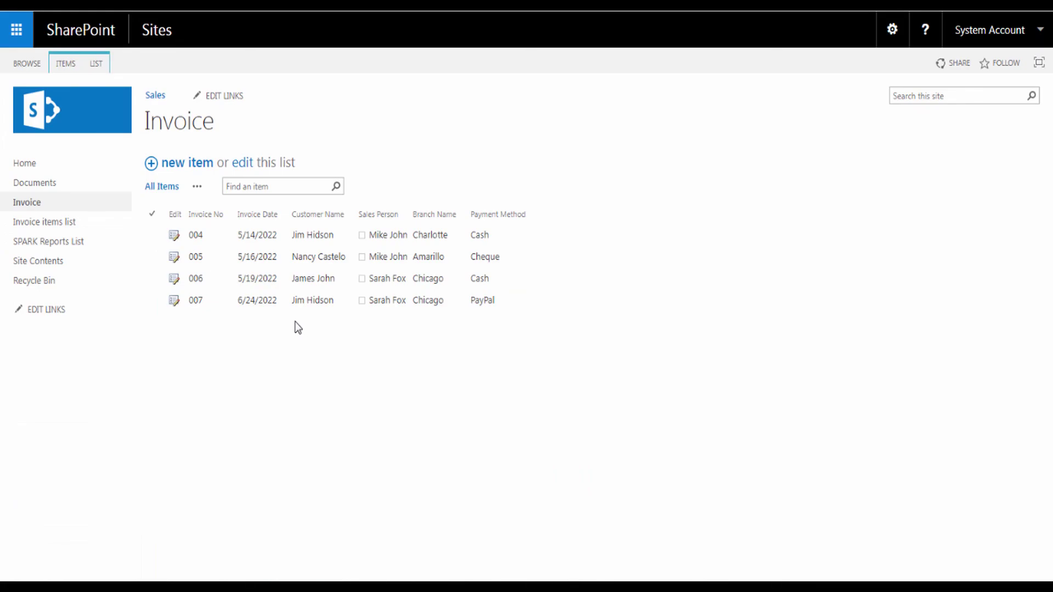
- Open invoice 004's form and check its four Sales Report buttons and Cash payment method
click(175, 237)
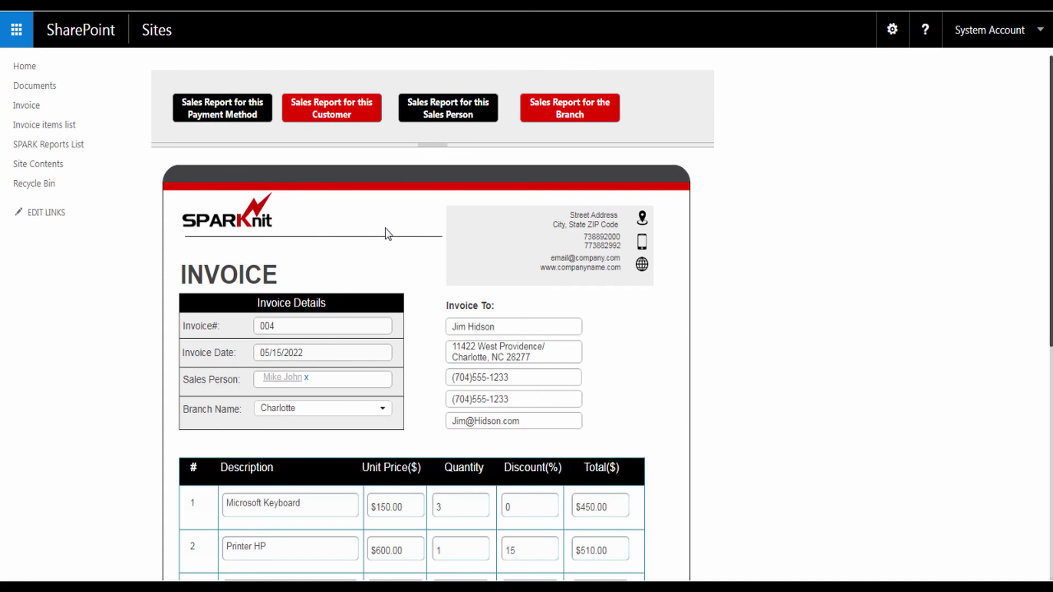
scroll(387, 225, down, 5)
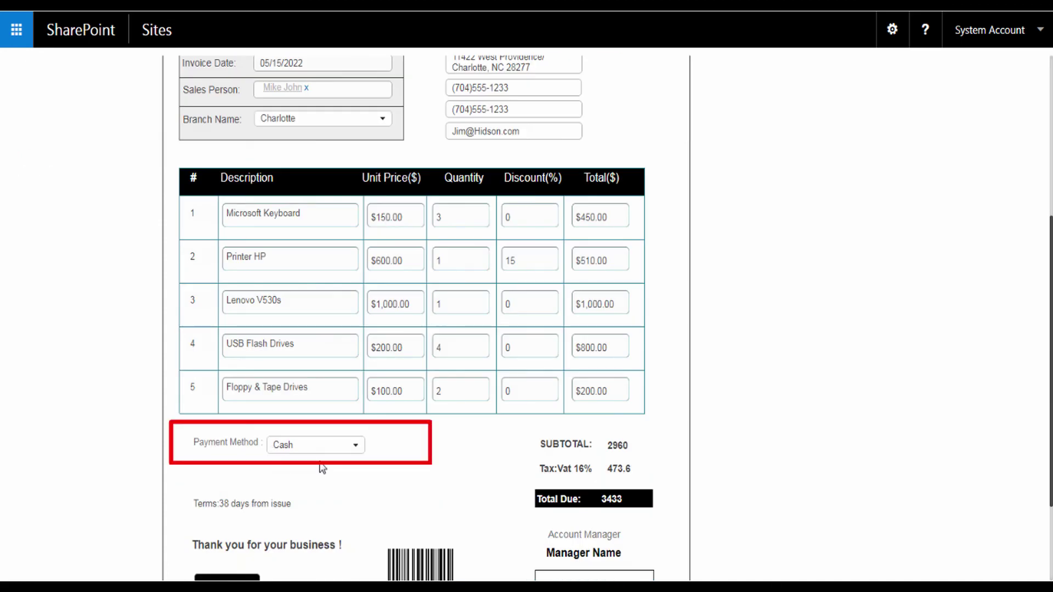
scroll(266, 278, up, 5)
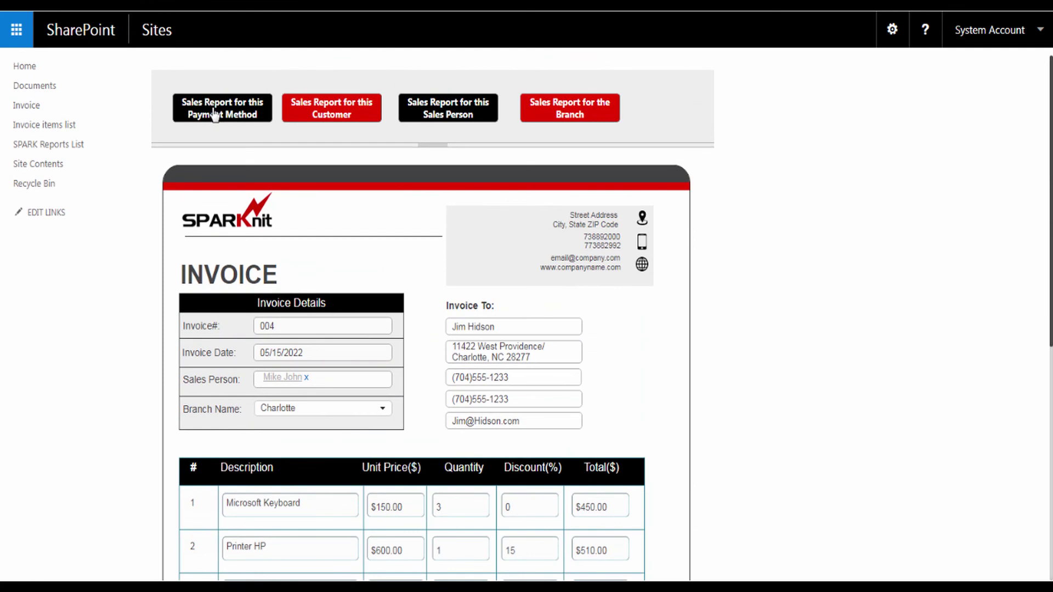
click(213, 115)
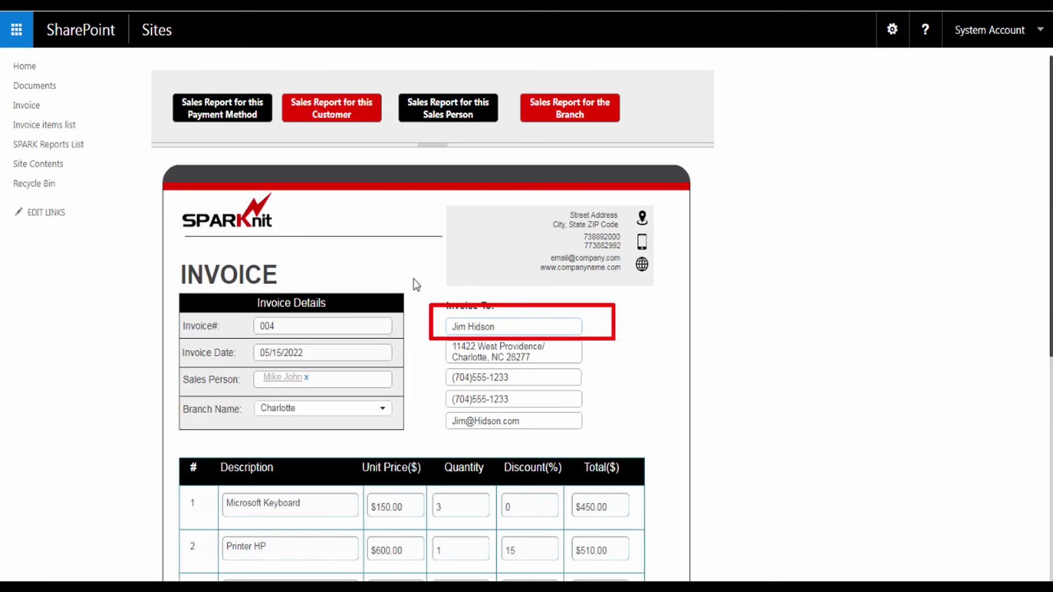
click(329, 119)
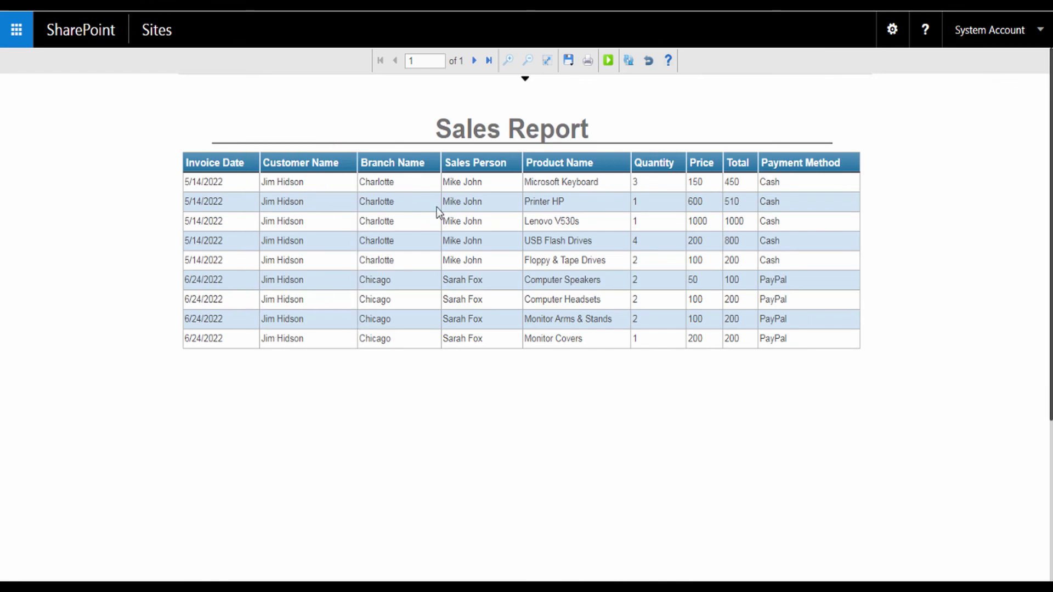
key(alt+Left)
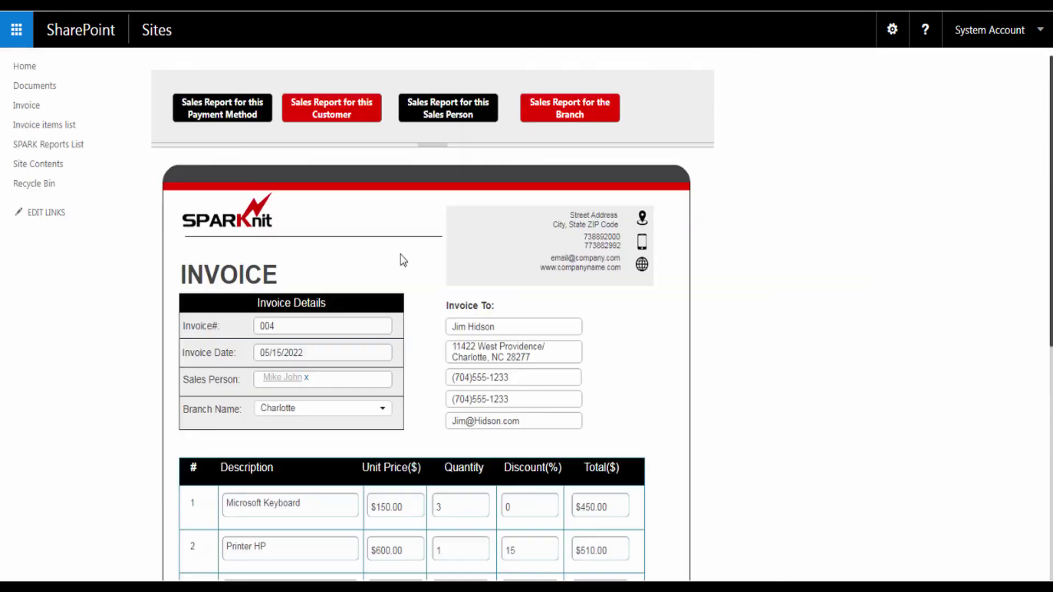